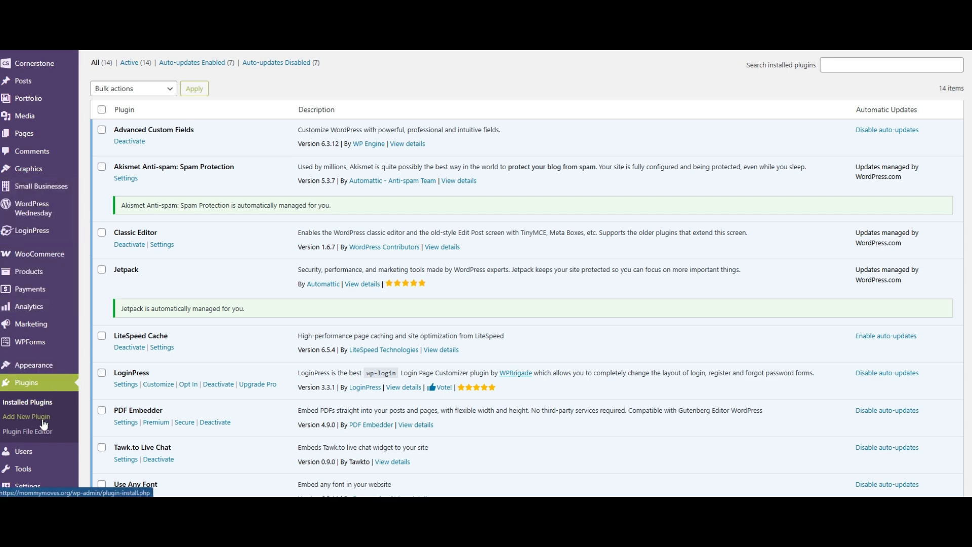
- Open the ACF Field Groups list and look over the existing field groups
{"action": "scroll", "coordinate": [43, 424], "scroll_direction": "down", "scroll_amount": 4}
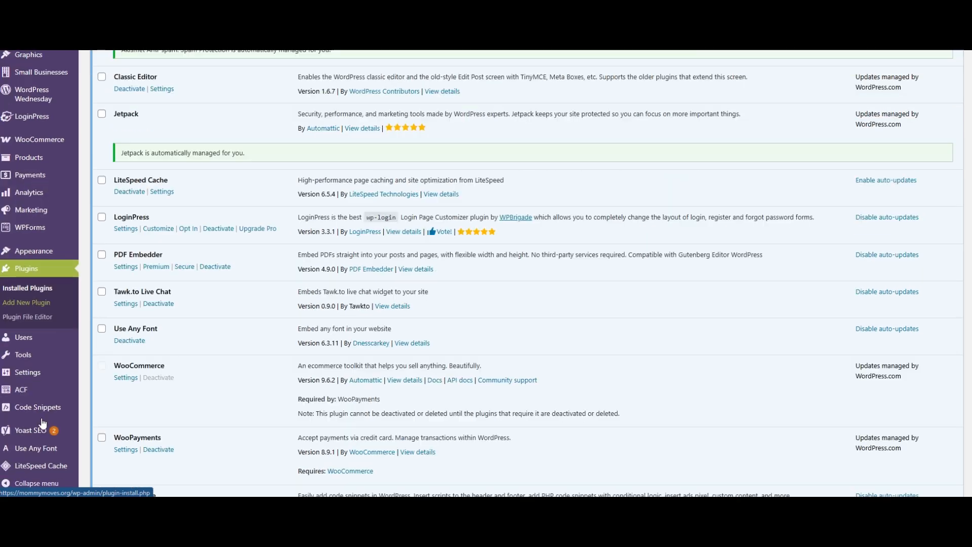
{"action": "mouse_move", "coordinate": [24, 400]}
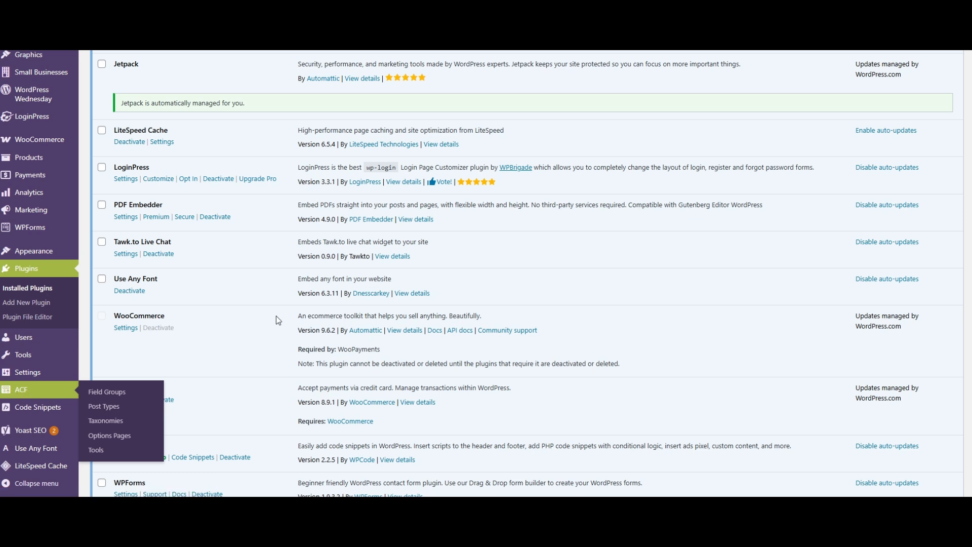
{"action": "left_click", "coordinate": [106, 391]}
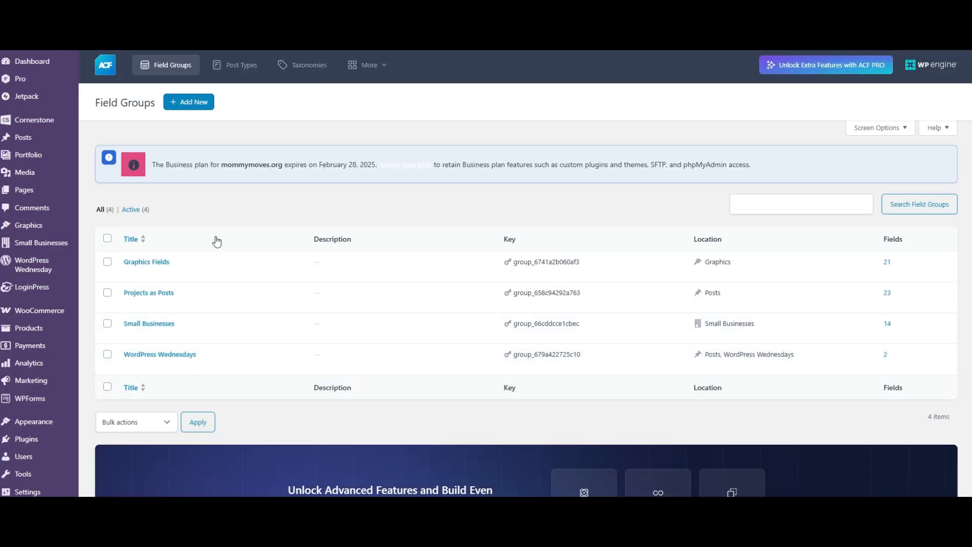
{"action": "scroll", "coordinate": [235, 187], "scroll_direction": "down", "scroll_amount": 2}
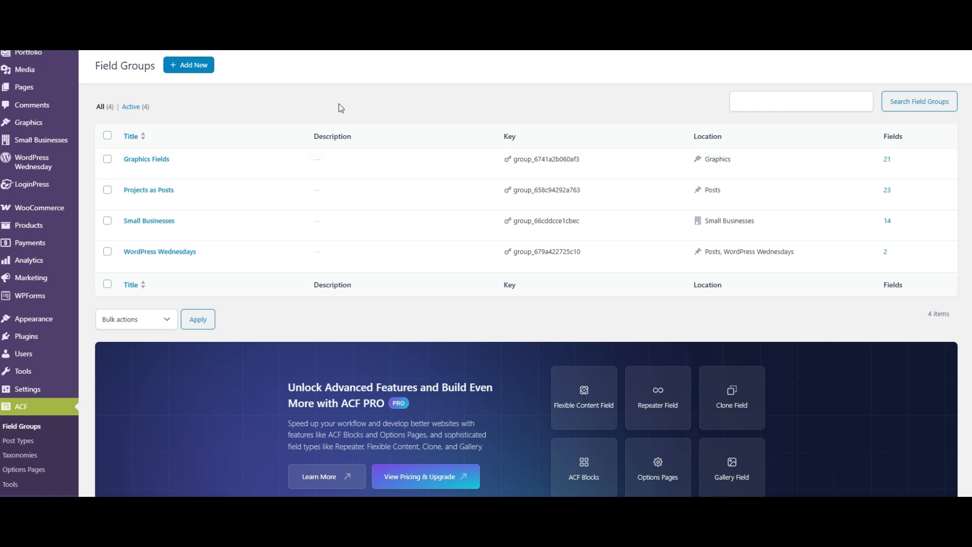
{"action": "scroll", "coordinate": [295, 130], "scroll_direction": "up", "scroll_amount": 2}
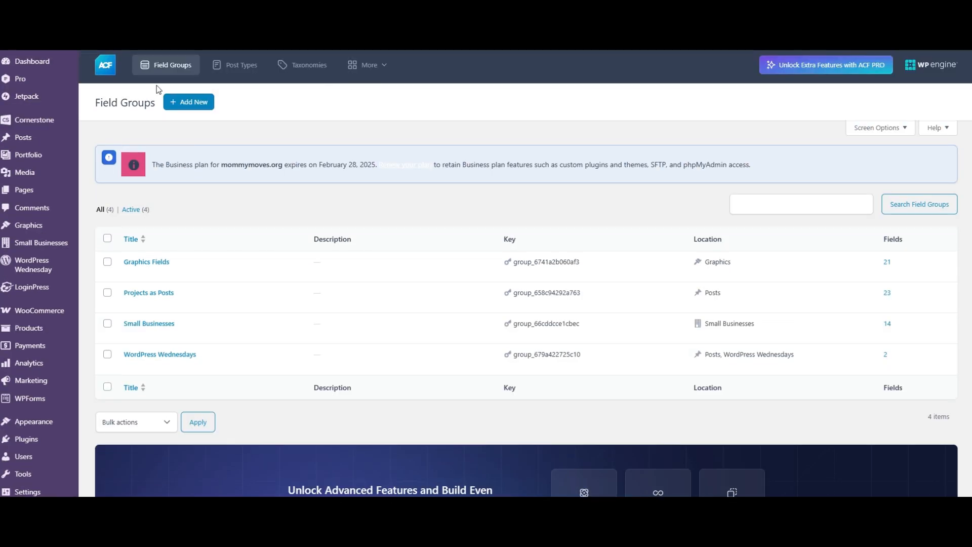
{"action": "scroll", "coordinate": [253, 109], "scroll_direction": "down", "scroll_amount": 1}
{"action": "scroll", "coordinate": [242, 114], "scroll_direction": "up", "scroll_amount": 1}
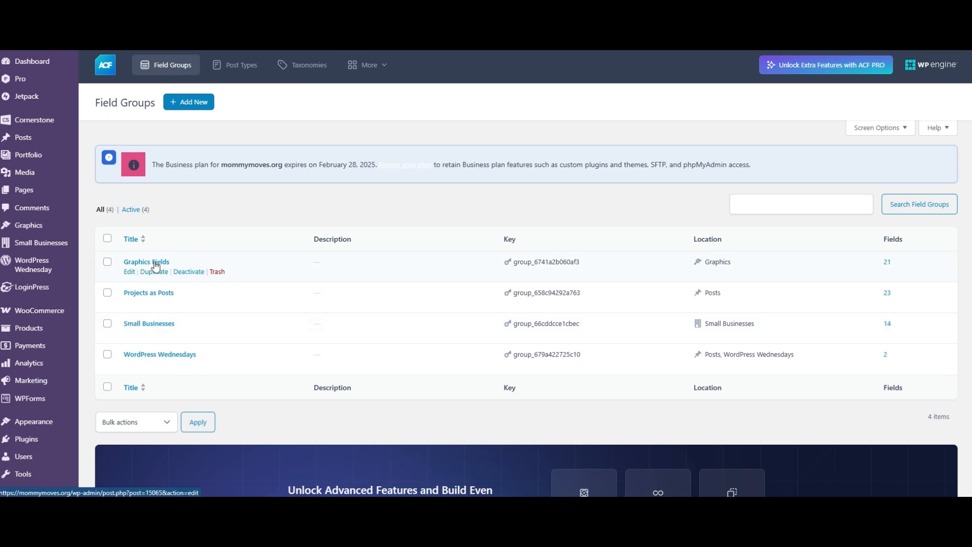
- Look over the existing ACF post types and the ACF taxonomies
{"action": "left_click", "coordinate": [231, 75]}
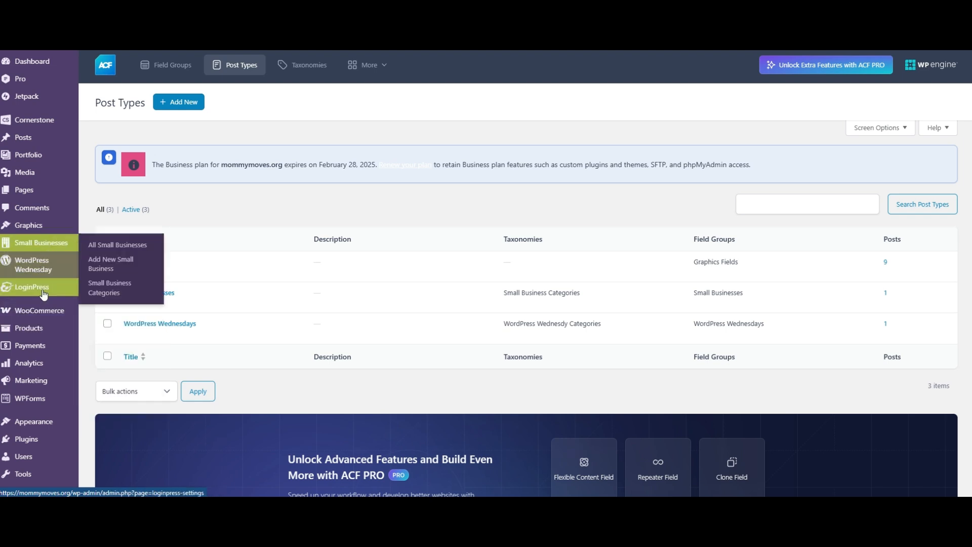
{"action": "mouse_move", "coordinate": [15, 143]}
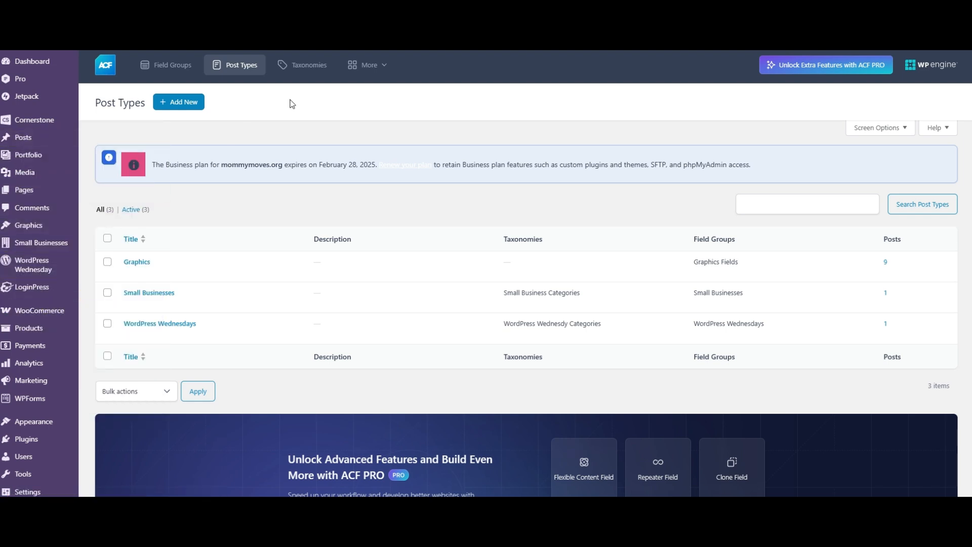
{"action": "left_click", "coordinate": [303, 65]}
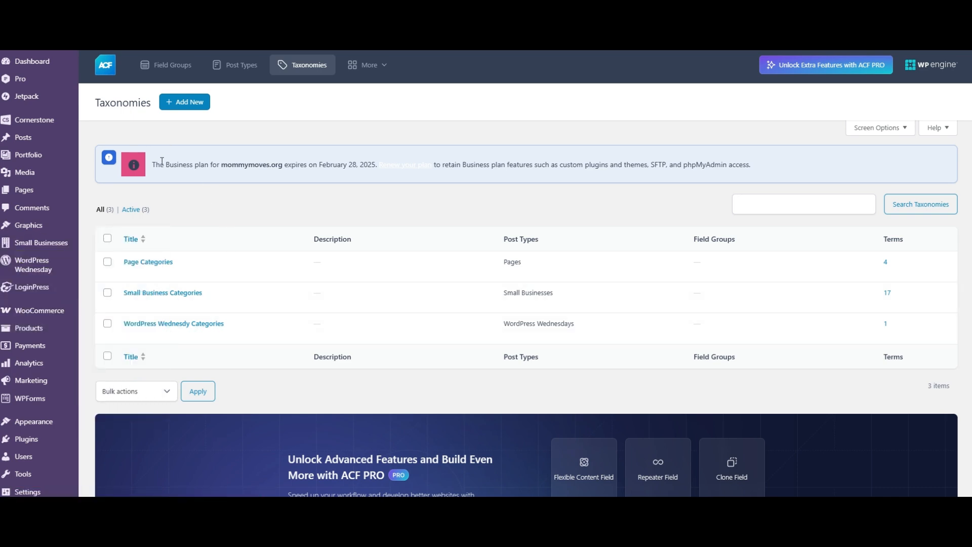
- Start a new ACF post type with "Staff" as both the plural label and the singular label
{"action": "left_click", "coordinate": [229, 71]}
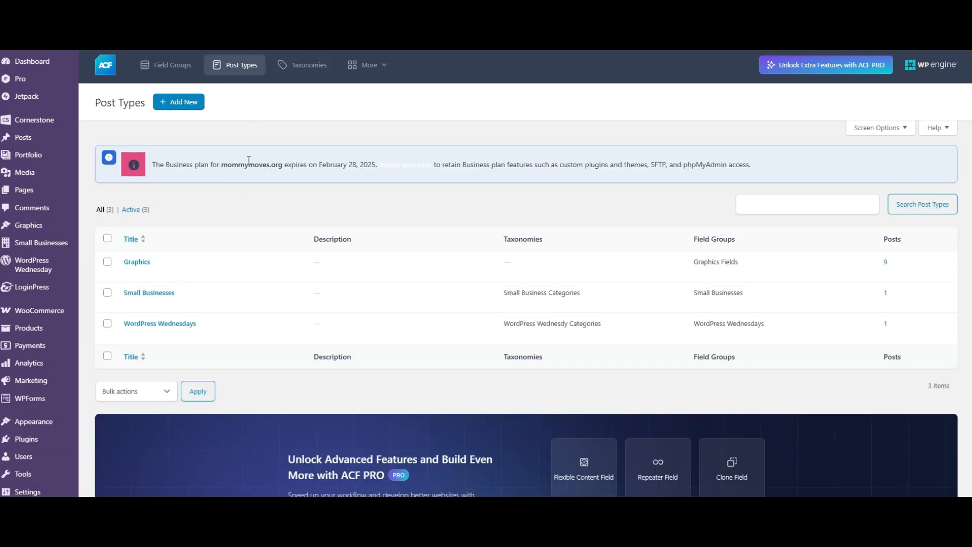
{"action": "scroll", "coordinate": [244, 161], "scroll_direction": "down", "scroll_amount": 2}
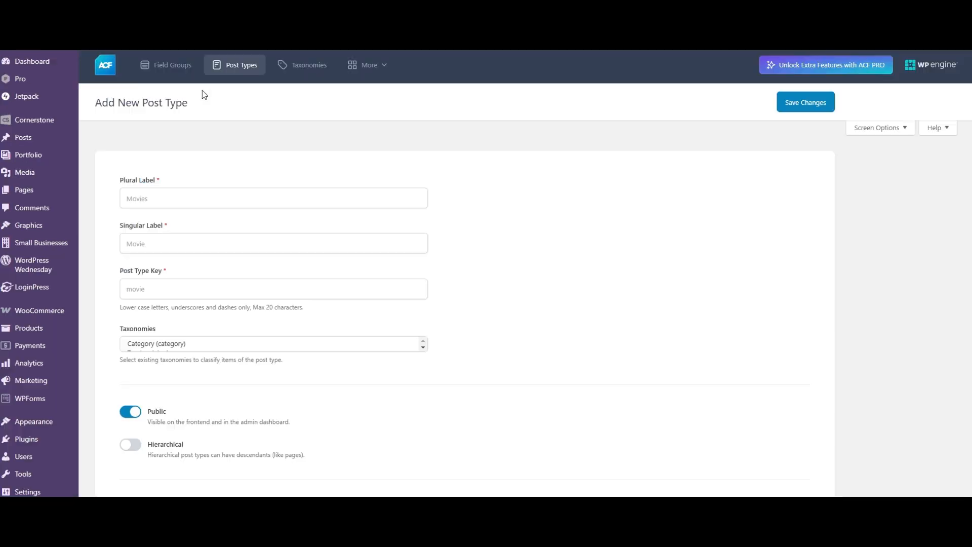
{"action": "left_click", "coordinate": [174, 248]}
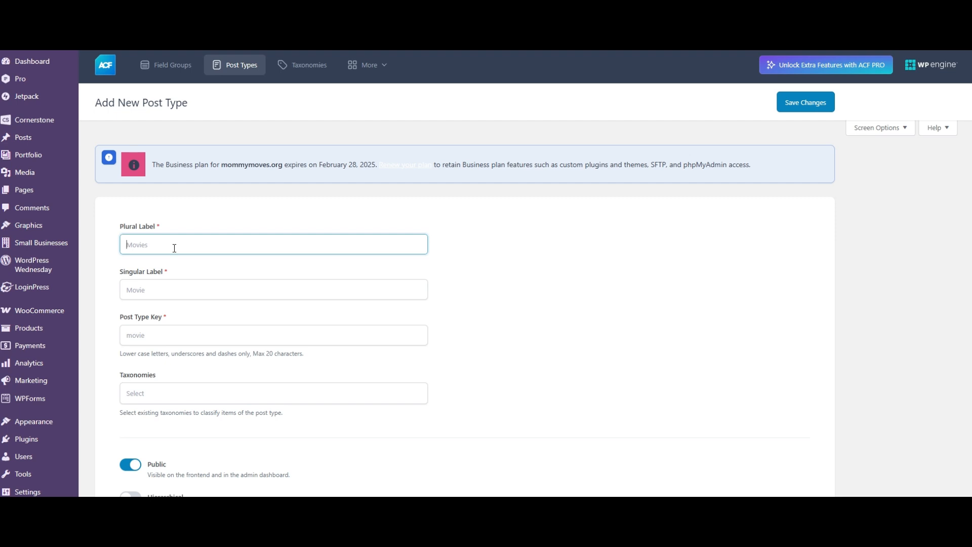
{"action": "type", "text": "Staff"}
{"action": "left_click", "coordinate": [152, 292]}
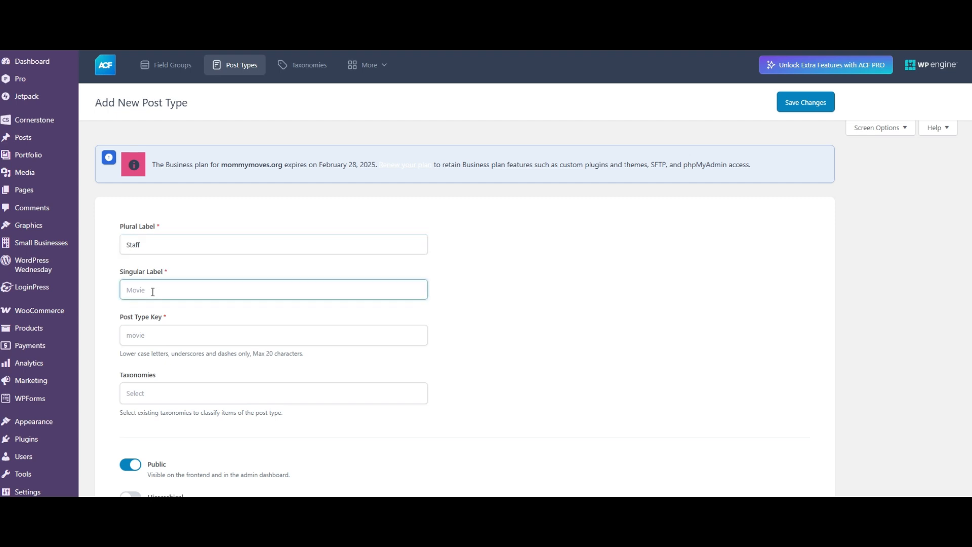
{"action": "type", "text": "Staff"}
{"action": "left_click", "coordinate": [98, 346]}
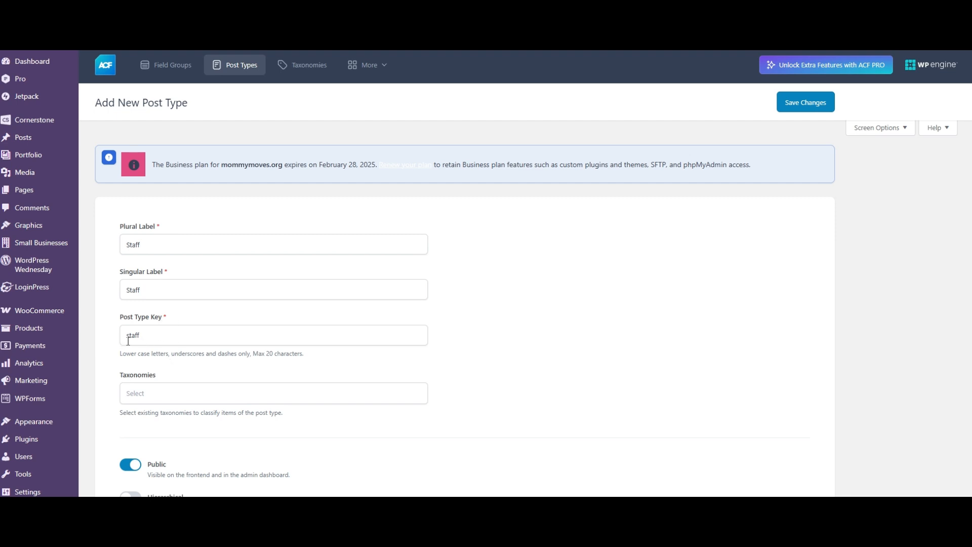
- Replace the post type key with "staff" in lower case
{"action": "left_click_drag", "start_coordinate": [142, 336], "coordinate": [118, 340]}
{"action": "type", "text": "s"}
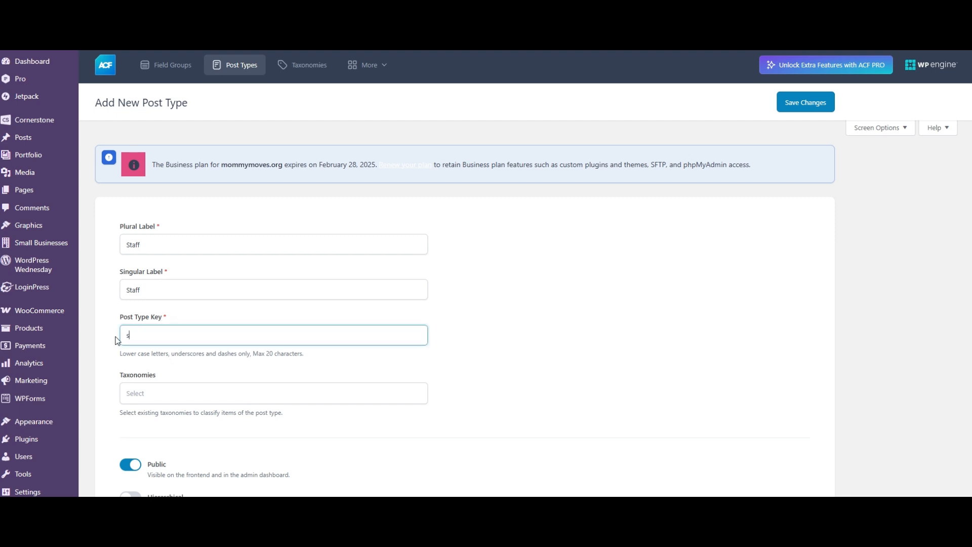
{"action": "type", "text": "taff"}
{"action": "left_click", "coordinate": [110, 353]}
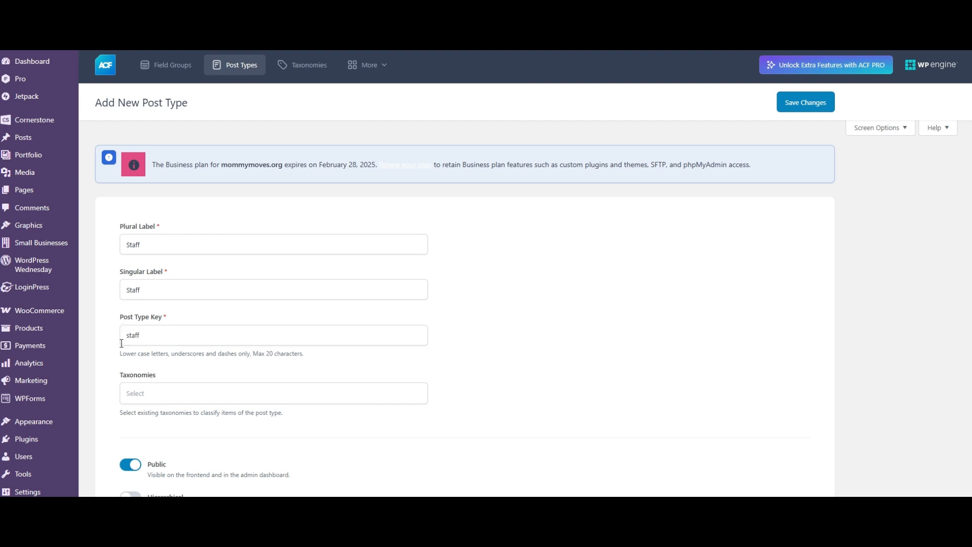
- Look through the existing taxonomies available for the Staff post type without selecting any
{"action": "left_click", "coordinate": [141, 394]}
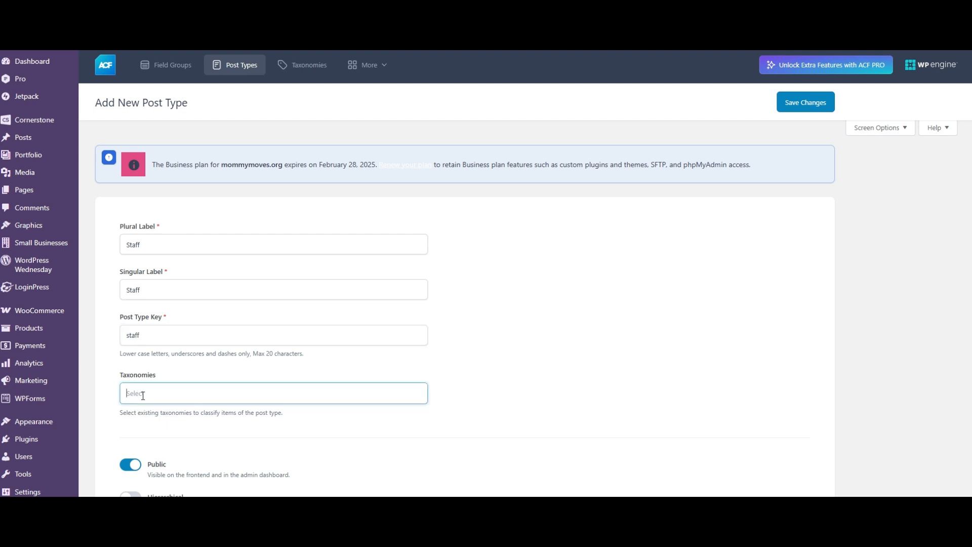
{"action": "scroll", "coordinate": [183, 349], "scroll_direction": "down", "scroll_amount": 2}
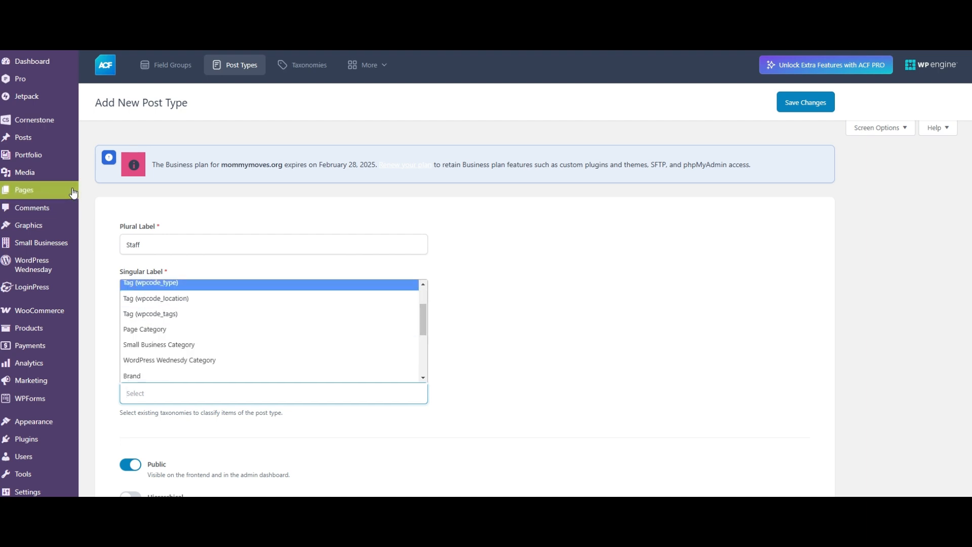
{"action": "scroll", "coordinate": [187, 304], "scroll_direction": "down", "scroll_amount": 1}
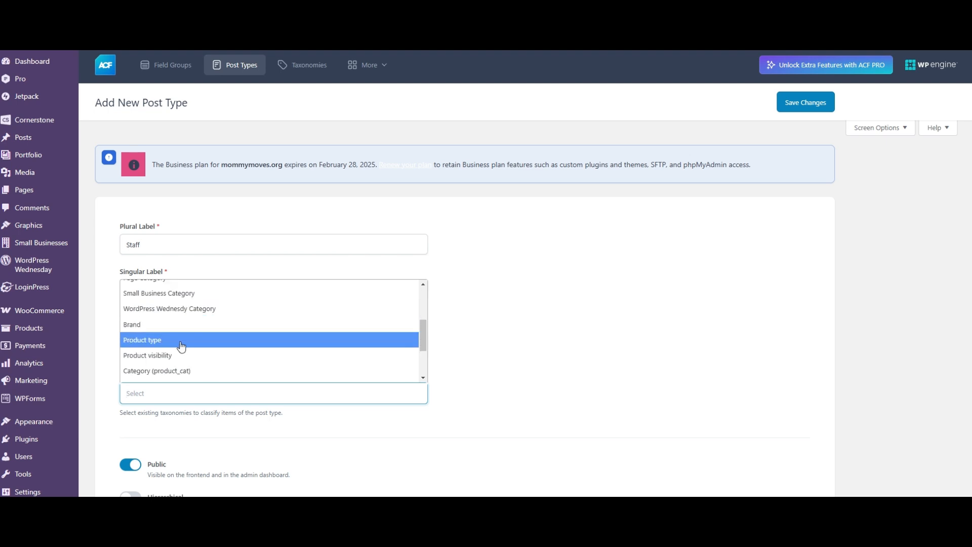
{"action": "left_click", "coordinate": [111, 310]}
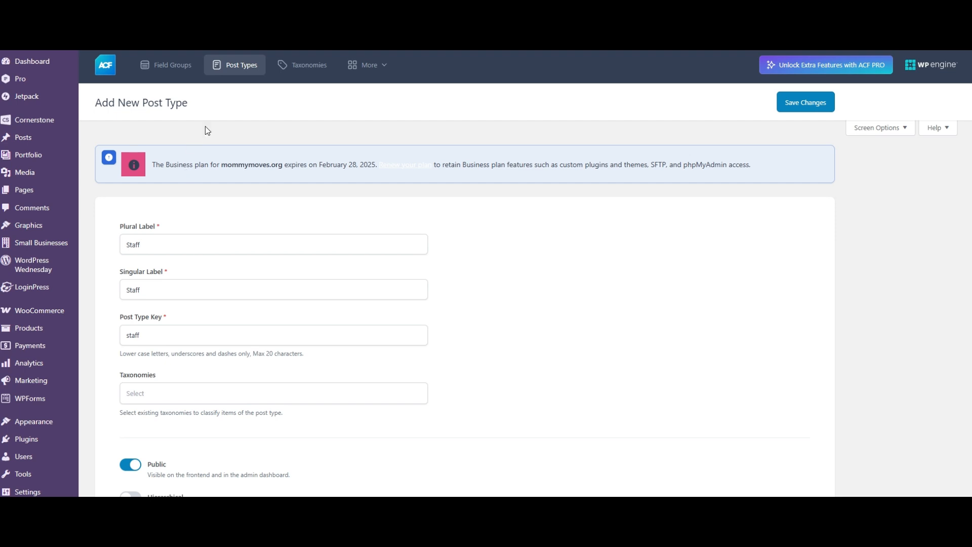
- Enable Advanced Configuration for the Staff post type and review its general settings, including the supported editor features and description
{"action": "scroll", "coordinate": [231, 338], "scroll_direction": "down", "scroll_amount": 2}
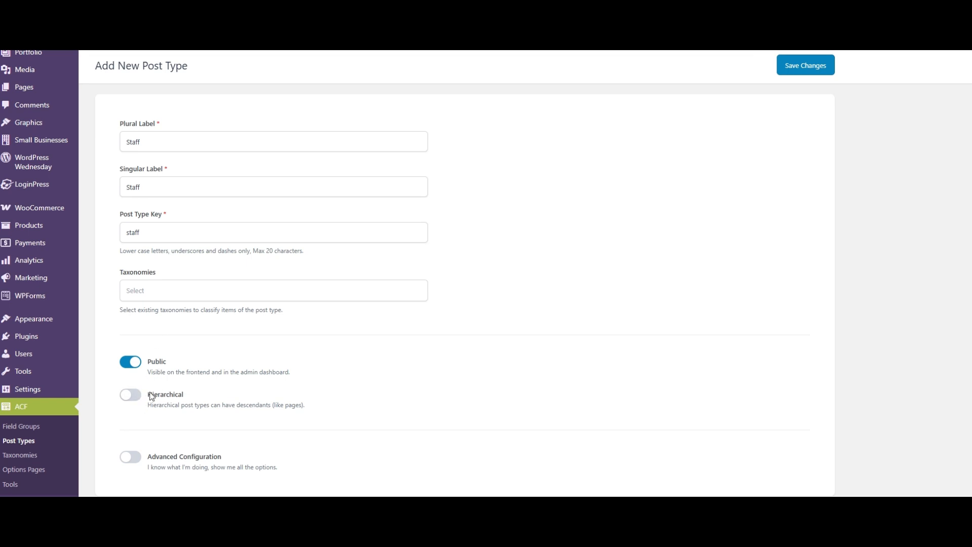
{"action": "scroll", "coordinate": [151, 397], "scroll_direction": "down", "scroll_amount": 2}
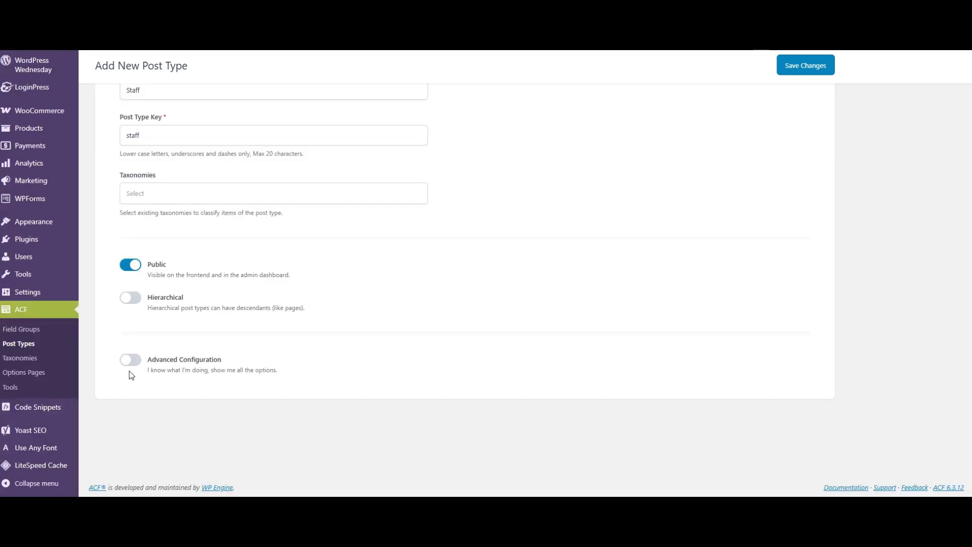
{"action": "left_click", "coordinate": [131, 360]}
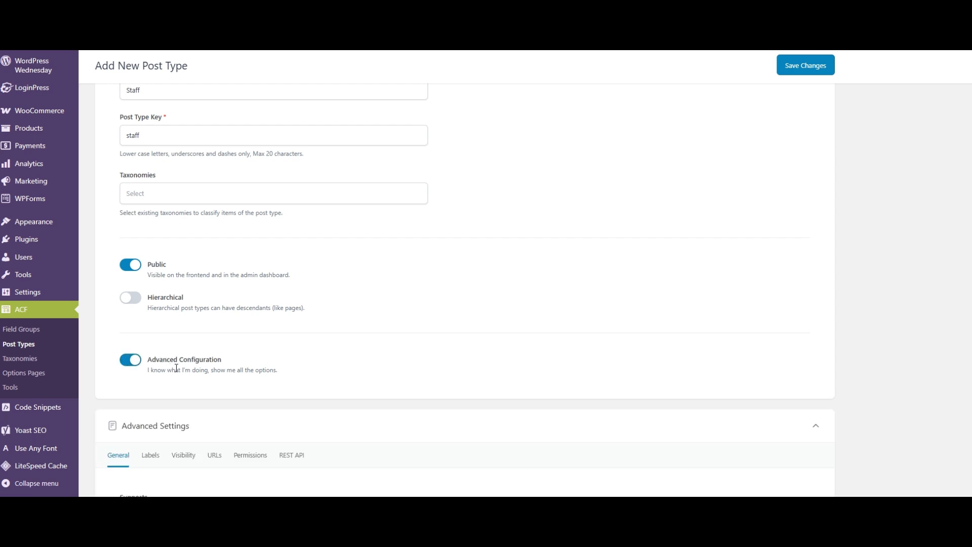
{"action": "scroll", "coordinate": [176, 368], "scroll_direction": "down", "scroll_amount": 3}
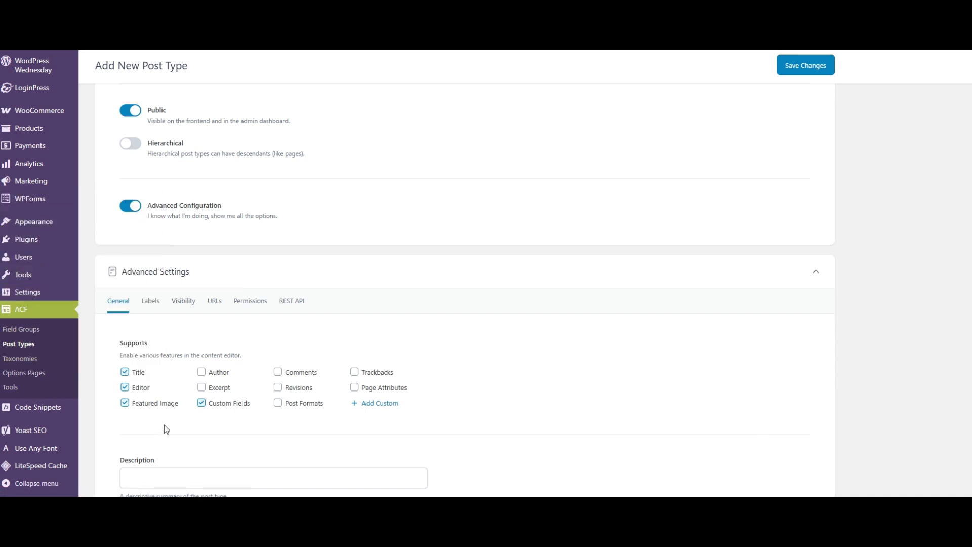
{"action": "scroll", "coordinate": [169, 303], "scroll_direction": "down", "scroll_amount": 2}
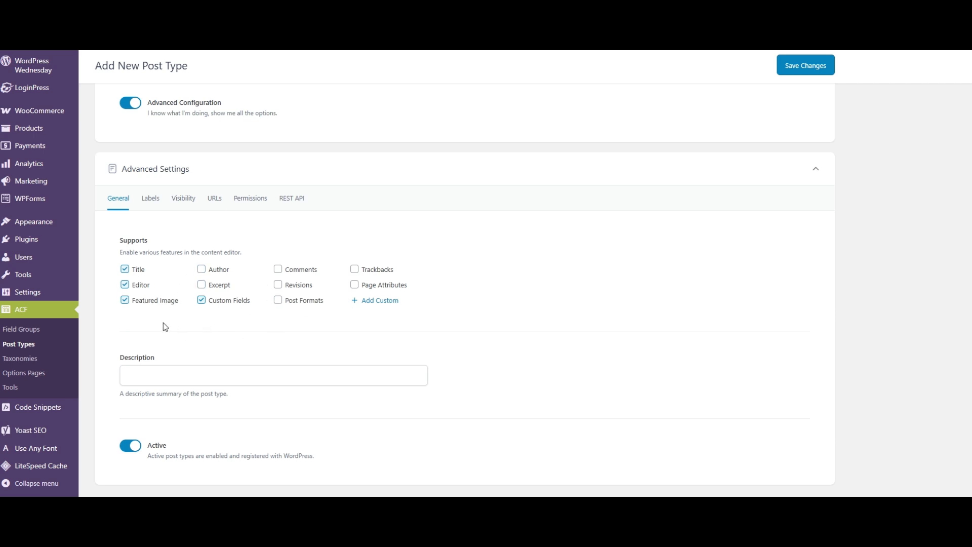
{"action": "left_click", "coordinate": [155, 372]}
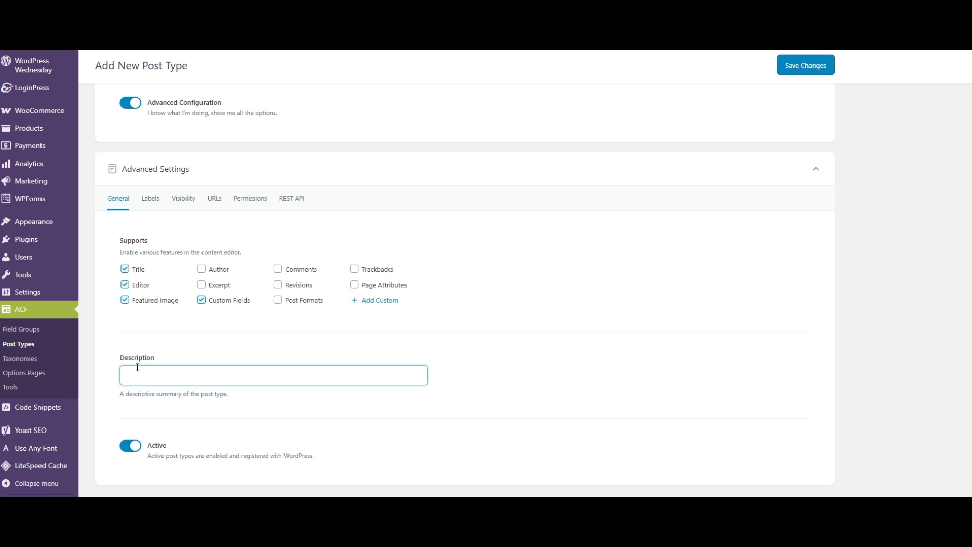
- Examine the label texts in the Staff post type's advanced settings, comparing them with its basic labels and key
{"action": "left_click", "coordinate": [150, 198]}
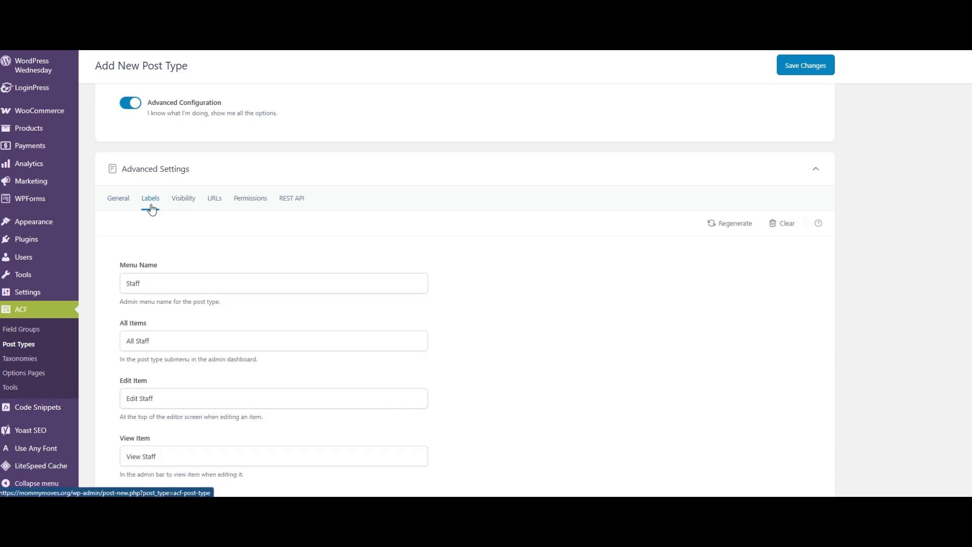
{"action": "scroll", "coordinate": [170, 245], "scroll_direction": "down", "scroll_amount": 8}
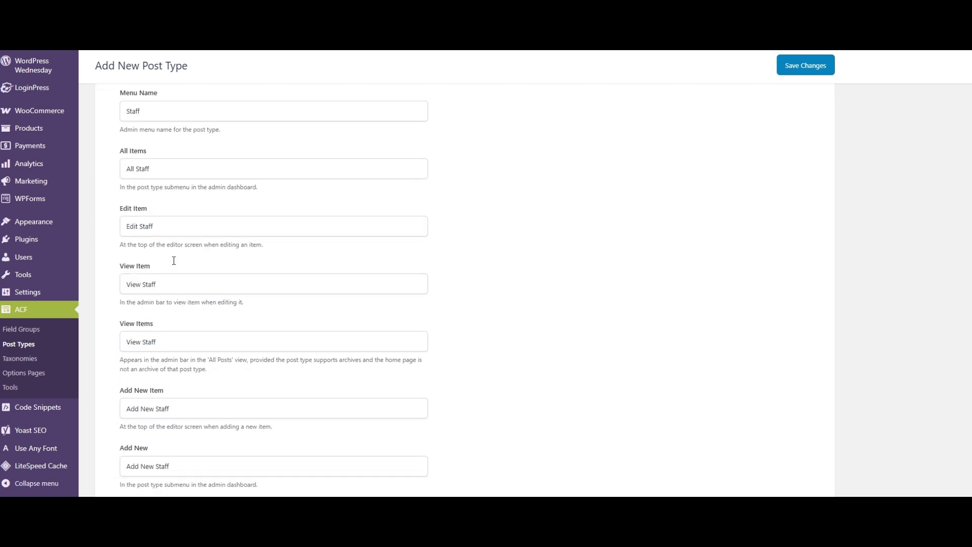
{"action": "scroll", "coordinate": [172, 259], "scroll_direction": "down", "scroll_amount": 11}
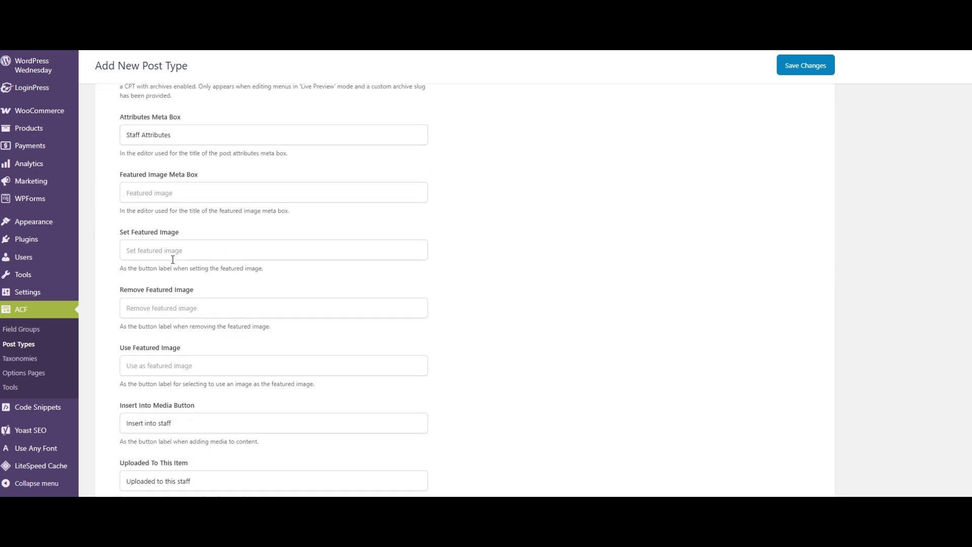
{"action": "scroll", "coordinate": [172, 259], "scroll_direction": "down", "scroll_amount": 13}
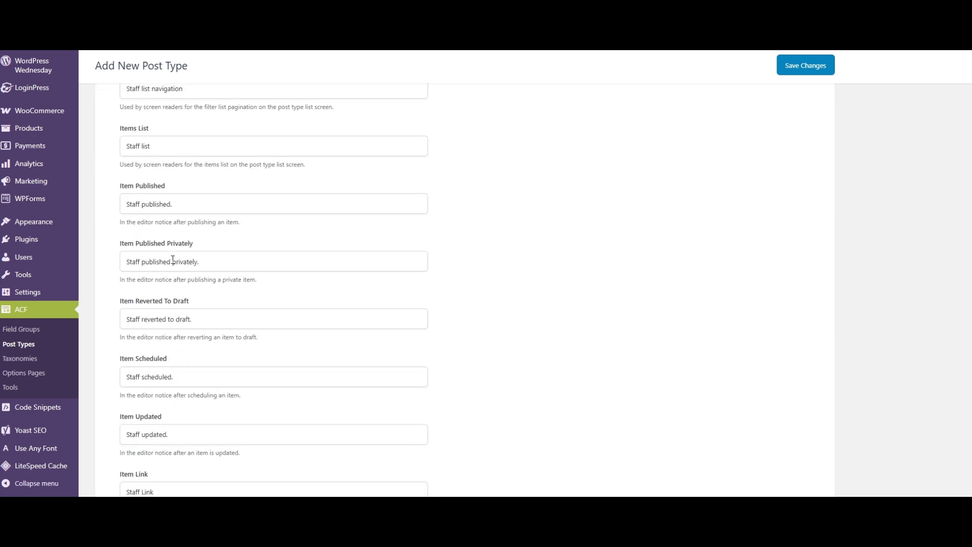
{"action": "scroll", "coordinate": [172, 259], "scroll_direction": "down", "scroll_amount": 2}
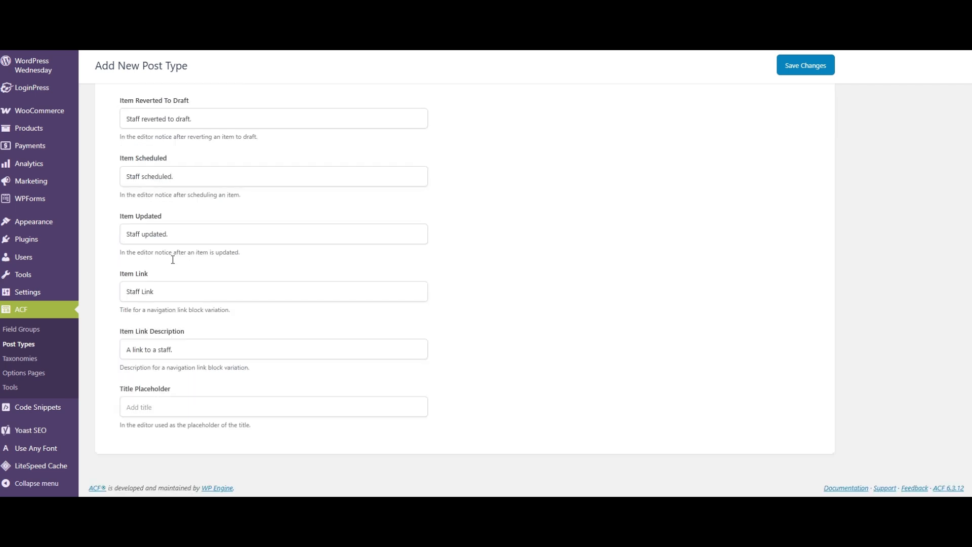
{"action": "scroll", "coordinate": [173, 260], "scroll_direction": "up", "scroll_amount": 18}
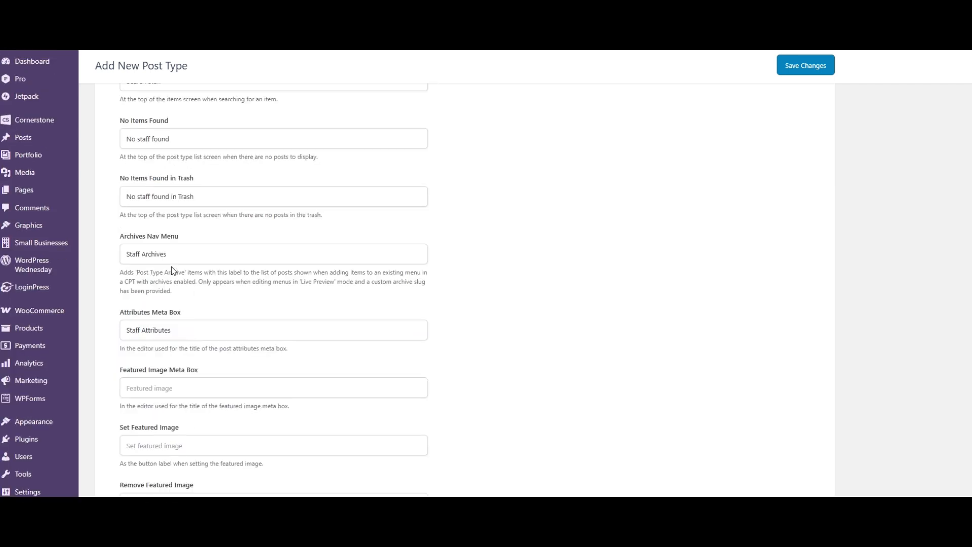
{"action": "scroll", "coordinate": [172, 270], "scroll_direction": "up", "scroll_amount": 10}
{"action": "scroll", "coordinate": [171, 266], "scroll_direction": "up", "scroll_amount": 3}
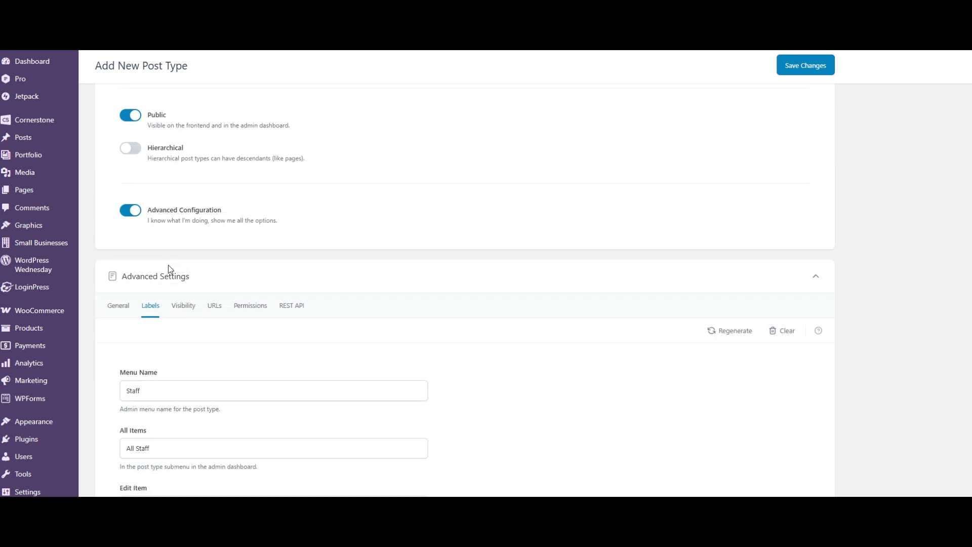
{"action": "scroll", "coordinate": [162, 254], "scroll_direction": "up", "scroll_amount": 5}
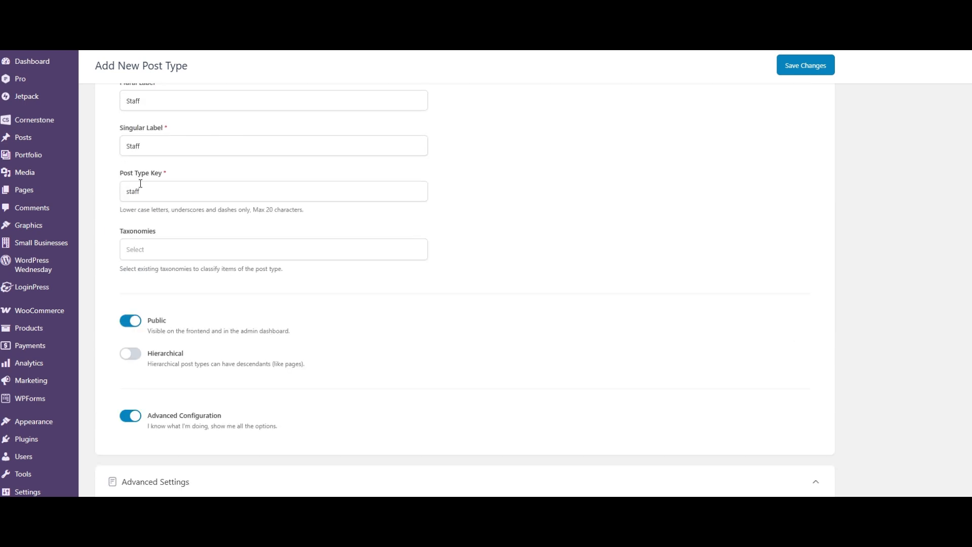
{"action": "scroll", "coordinate": [196, 377], "scroll_direction": "down", "scroll_amount": 8}
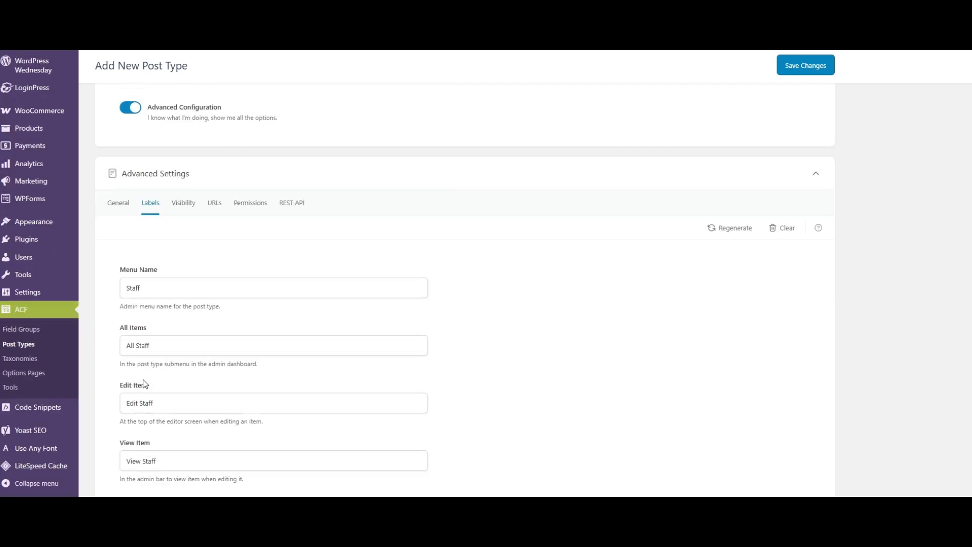
- Review the remaining Staff labels and the Visibility settings, including the admin menu parent and menu position options
{"action": "scroll", "coordinate": [156, 365], "scroll_direction": "down", "scroll_amount": 15}
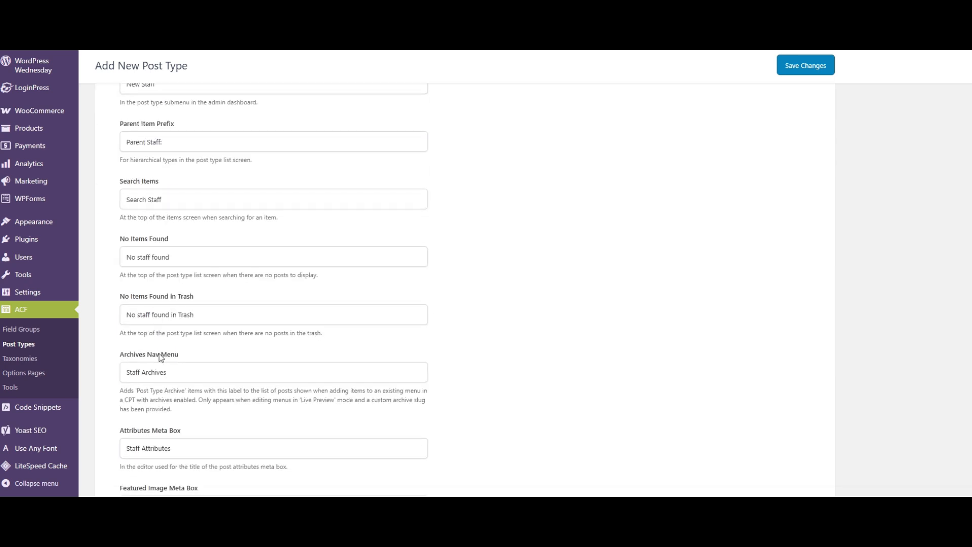
{"action": "scroll", "coordinate": [161, 370], "scroll_direction": "up", "scroll_amount": 18}
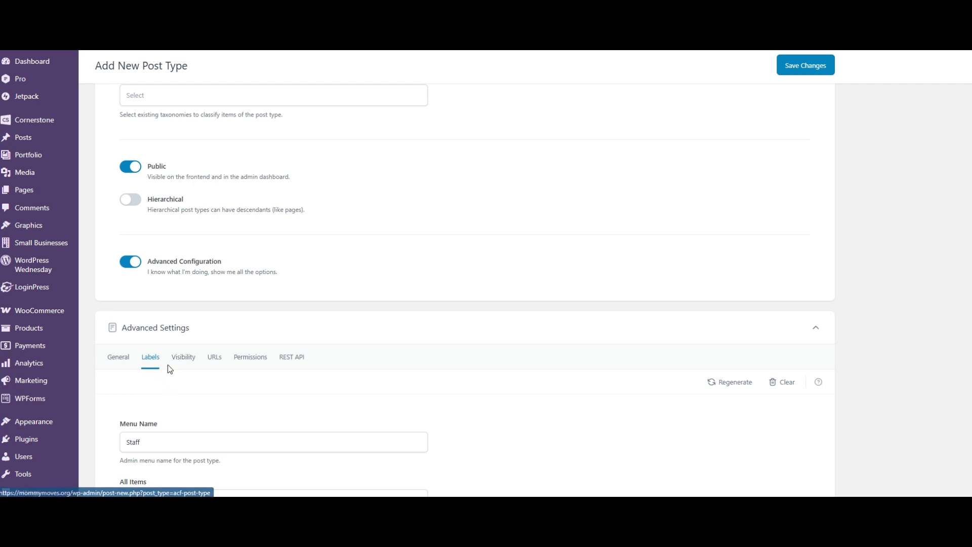
{"action": "left_click", "coordinate": [194, 366]}
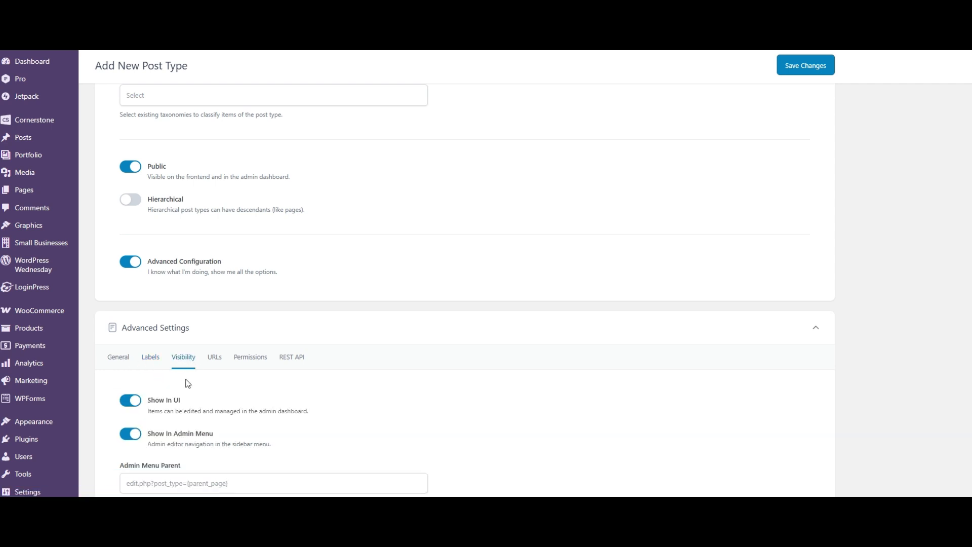
{"action": "scroll", "coordinate": [192, 370], "scroll_direction": "down", "scroll_amount": 2}
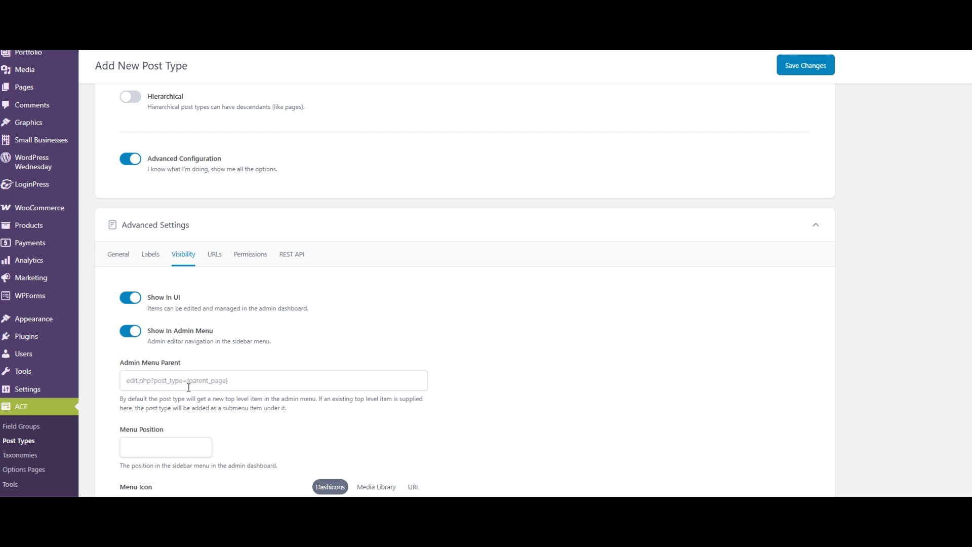
{"action": "scroll", "coordinate": [164, 384], "scroll_direction": "down", "scroll_amount": 1}
{"action": "left_click", "coordinate": [176, 330]}
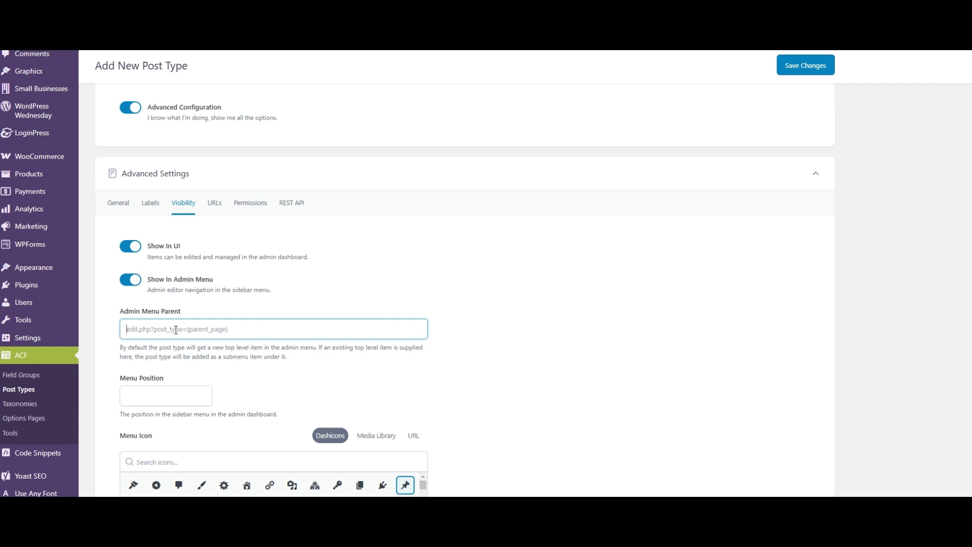
{"action": "scroll", "coordinate": [184, 326], "scroll_direction": "down", "scroll_amount": 1}
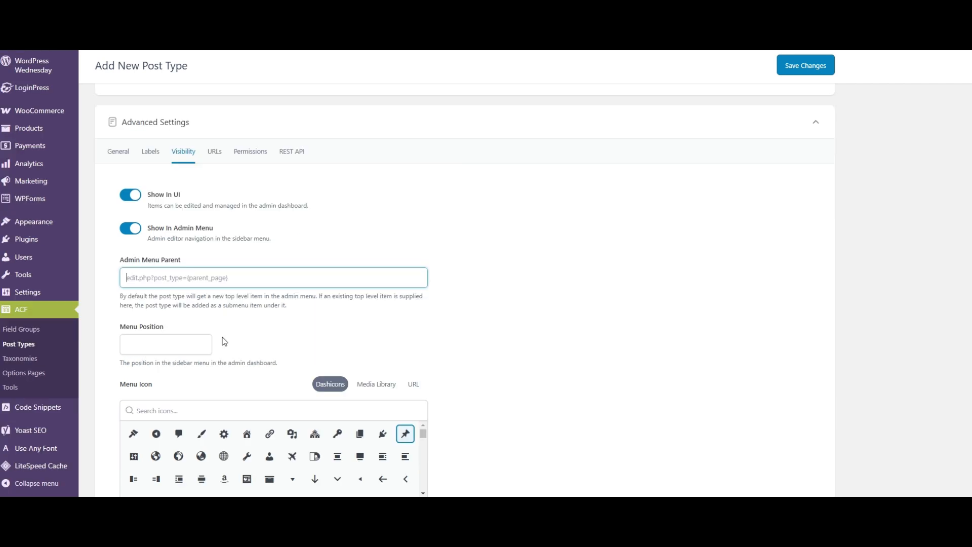
{"action": "left_click", "coordinate": [150, 352]}
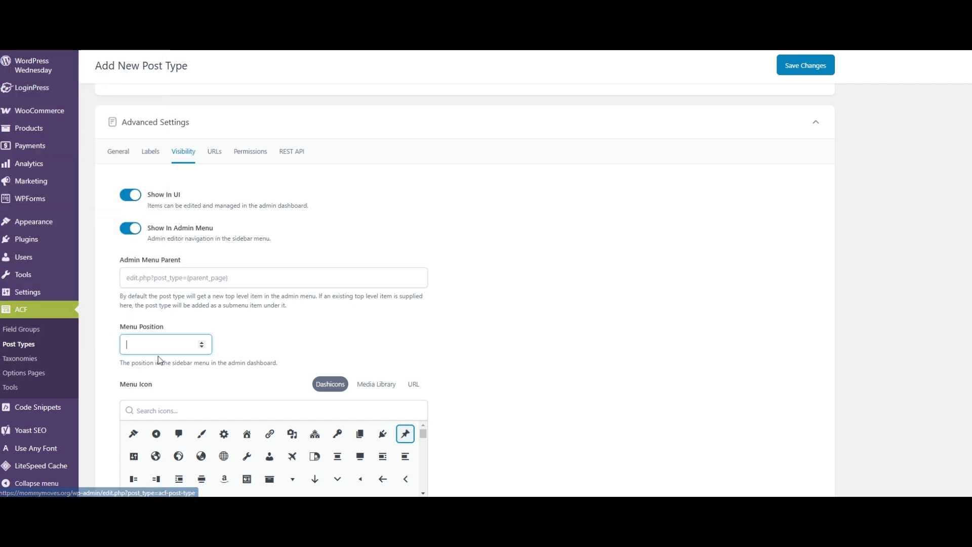
- Search the Dashicons for "group", choose the people group as the Staff menu icon, and save the post type
{"action": "scroll", "coordinate": [161, 351], "scroll_direction": "down", "scroll_amount": 2}
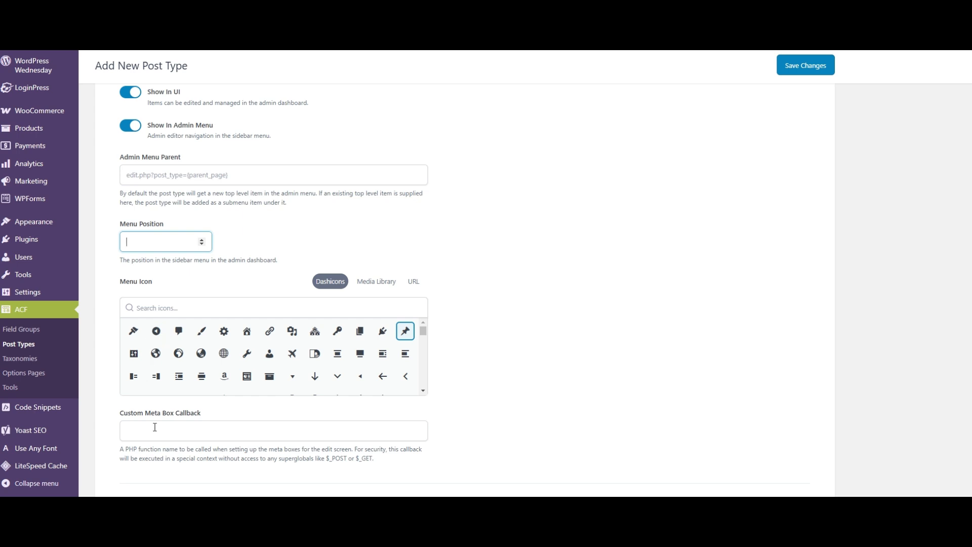
{"action": "left_click", "coordinate": [167, 308]}
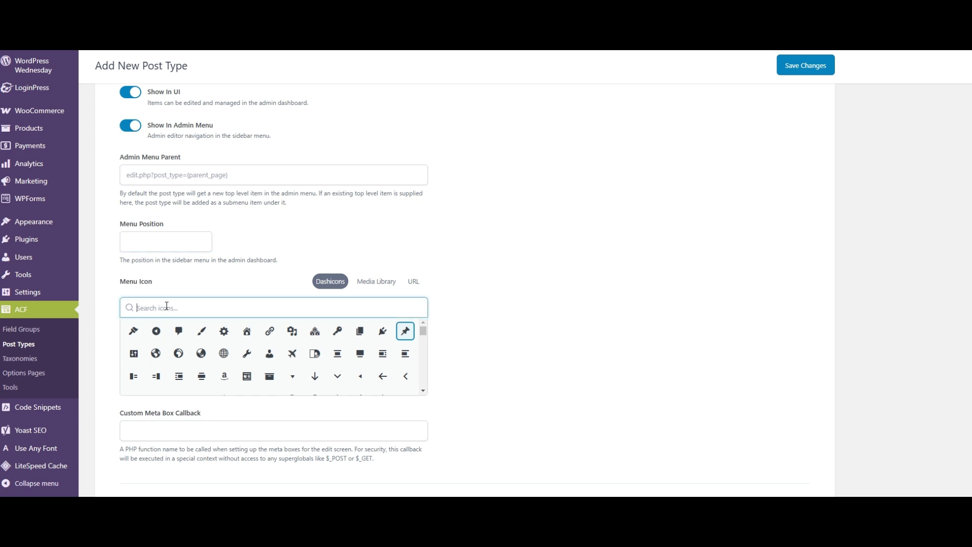
{"action": "type", "text": "group"}
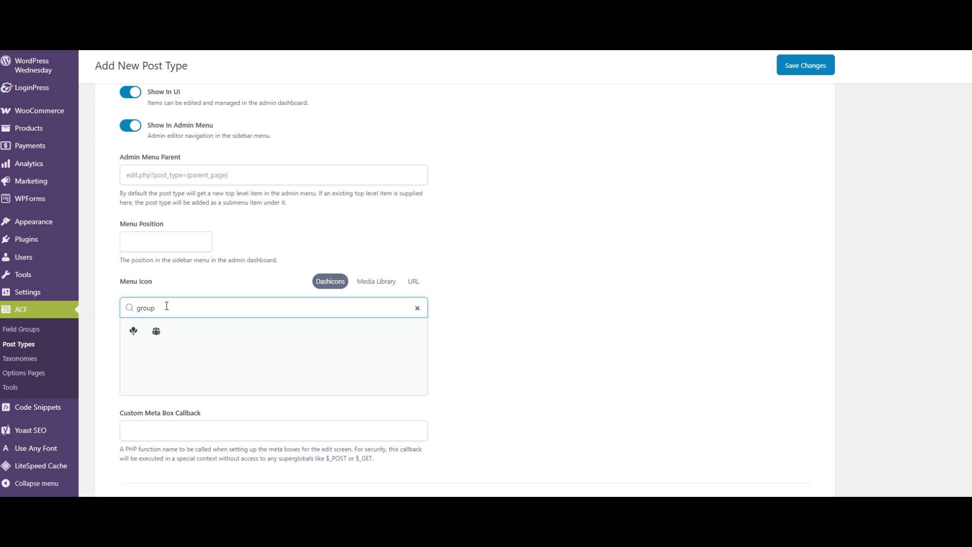
{"action": "left_click", "coordinate": [160, 335]}
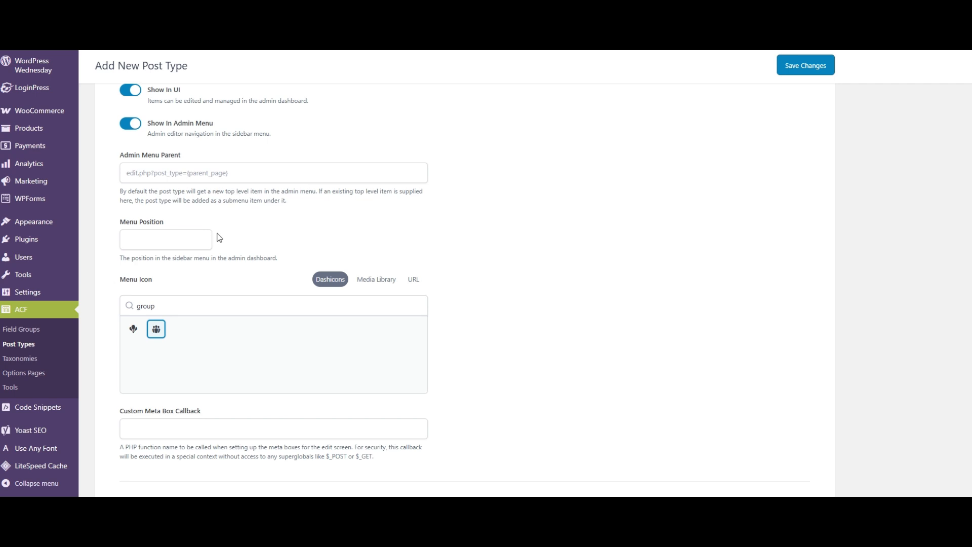
{"action": "scroll", "coordinate": [205, 238], "scroll_direction": "down", "scroll_amount": 3}
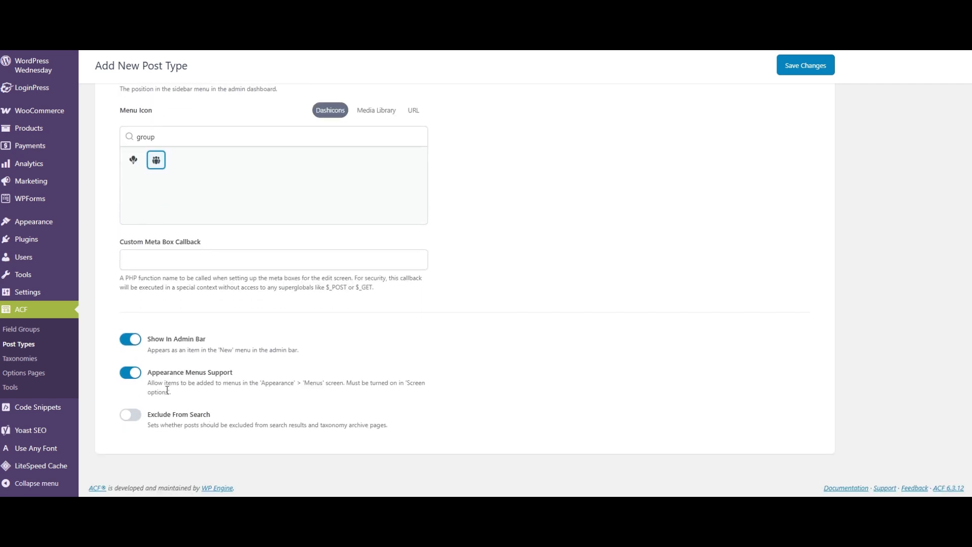
{"action": "left_click", "coordinate": [798, 76]}
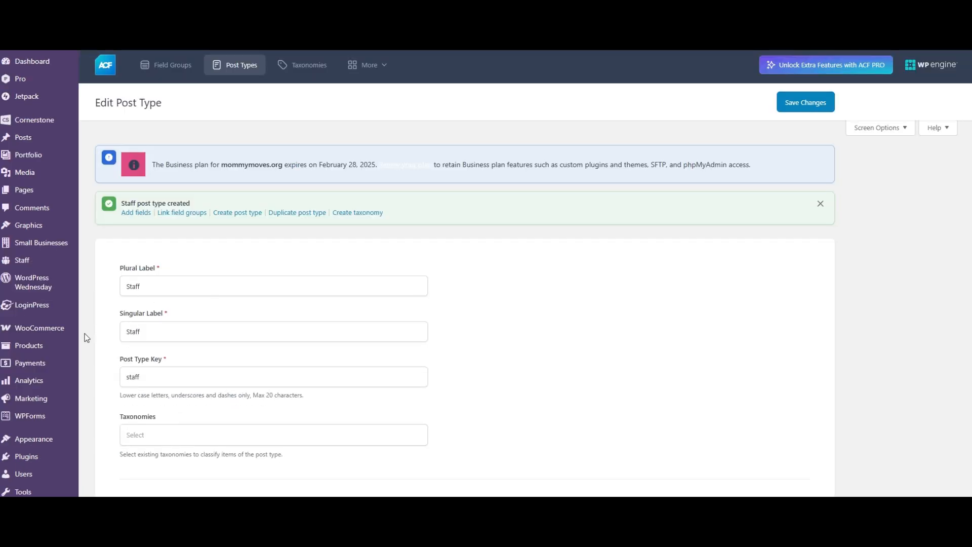
- View the Staff post type's item list and compare it with the regular Posts list
{"action": "mouse_move", "coordinate": [20, 262]}
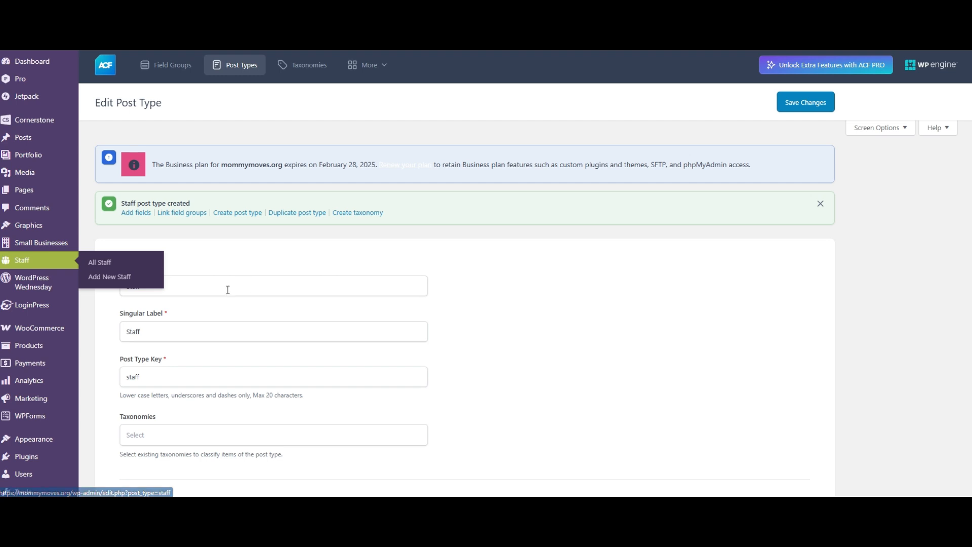
{"action": "left_click", "coordinate": [155, 259]}
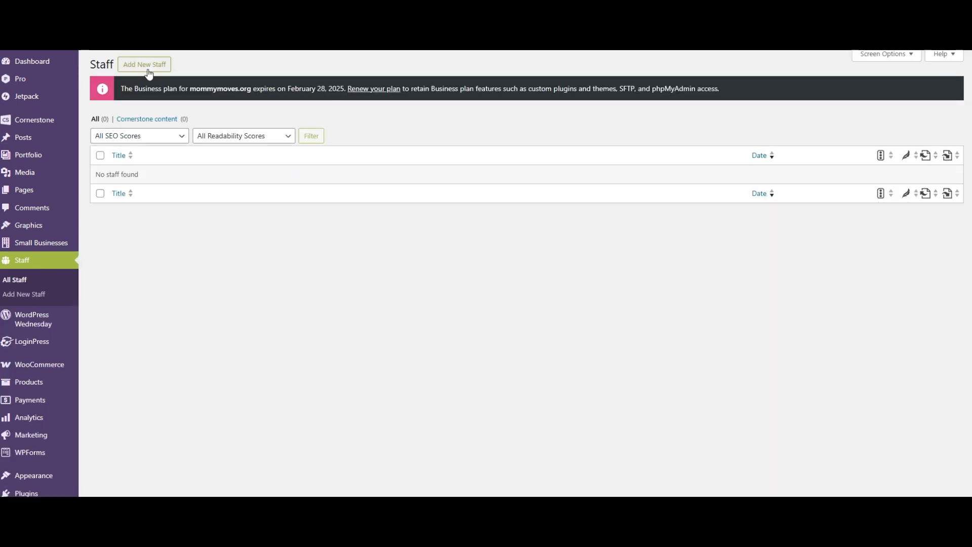
{"action": "left_click", "coordinate": [40, 146]}
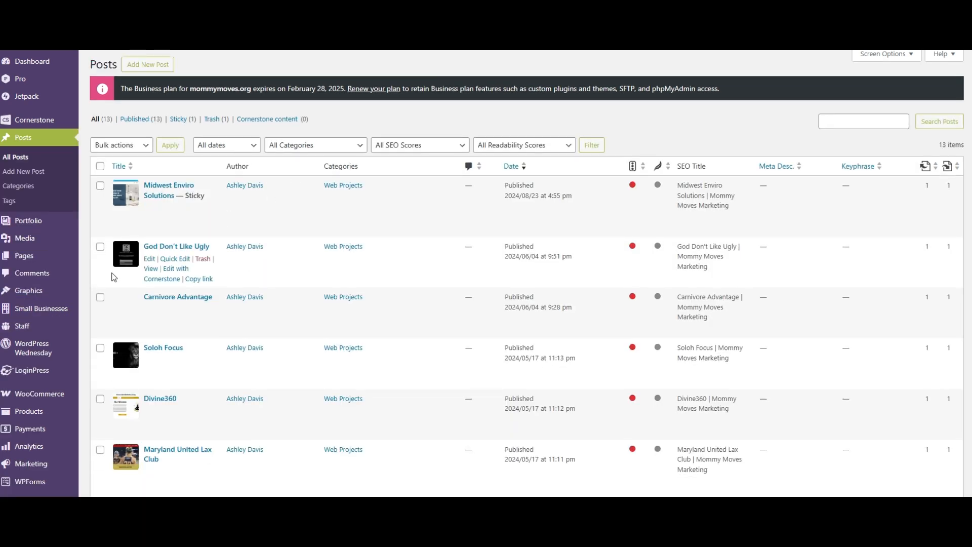
{"action": "scroll", "coordinate": [43, 385], "scroll_direction": "down", "scroll_amount": 7}
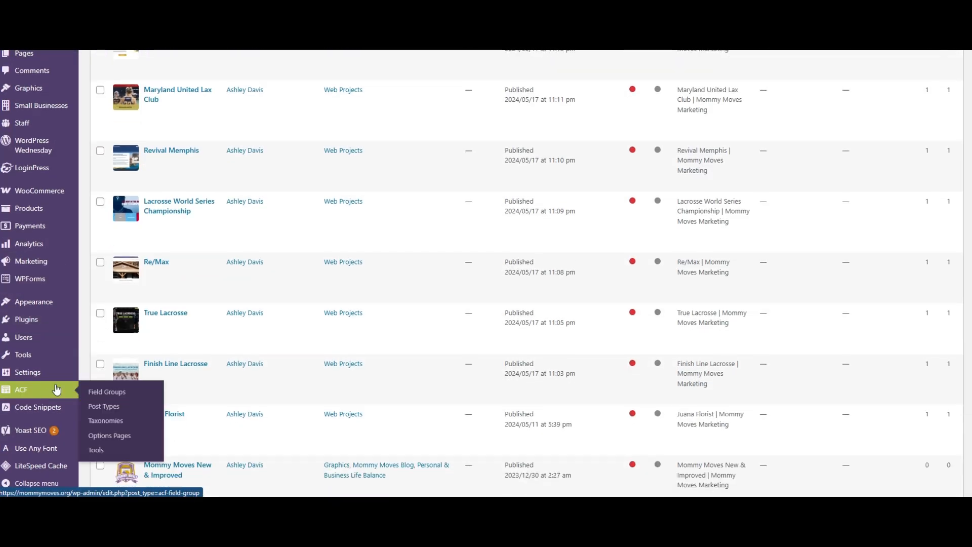
- Examine the existing ACF field groups and post types, including the Staff entry, and return to the field groups list
{"action": "left_click", "coordinate": [56, 389]}
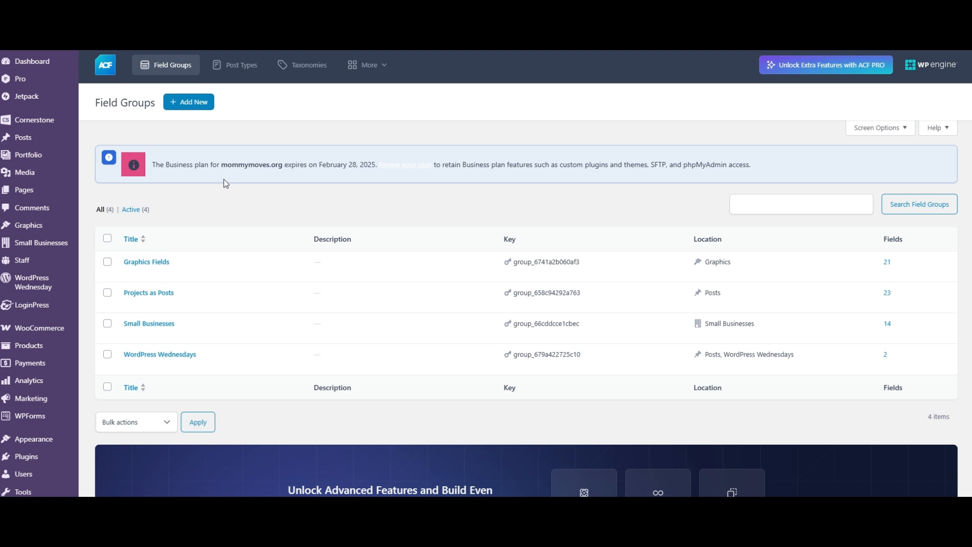
{"action": "mouse_move", "coordinate": [167, 369]}
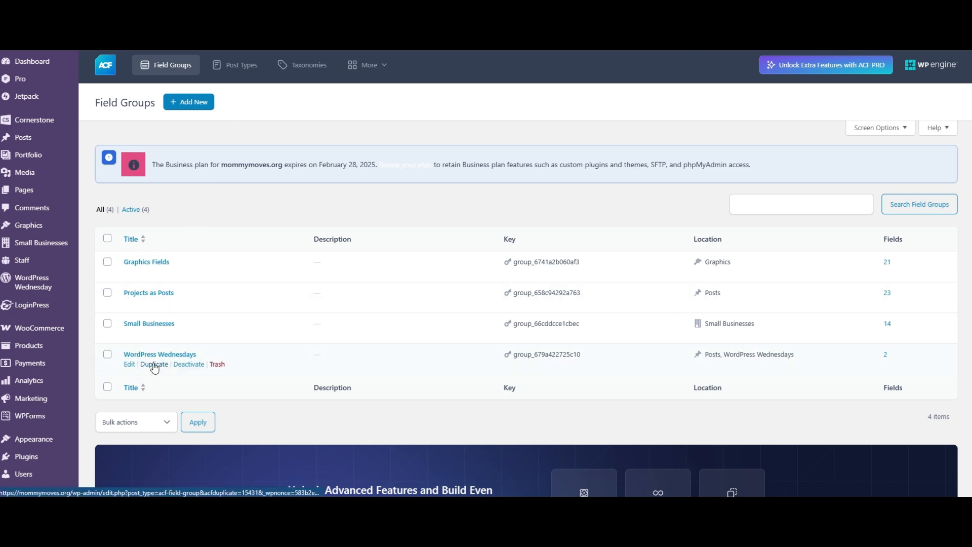
{"action": "left_click", "coordinate": [229, 76]}
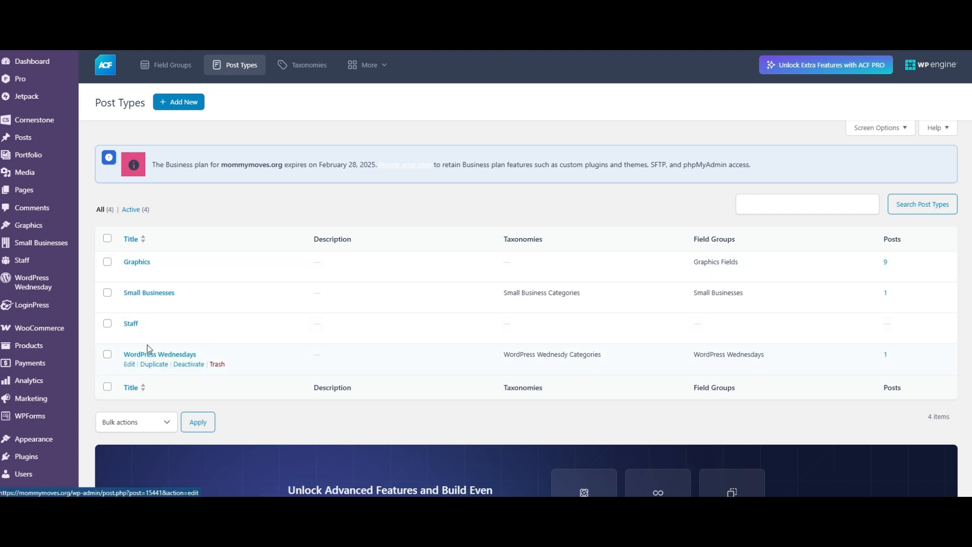
{"action": "mouse_move", "coordinate": [127, 327]}
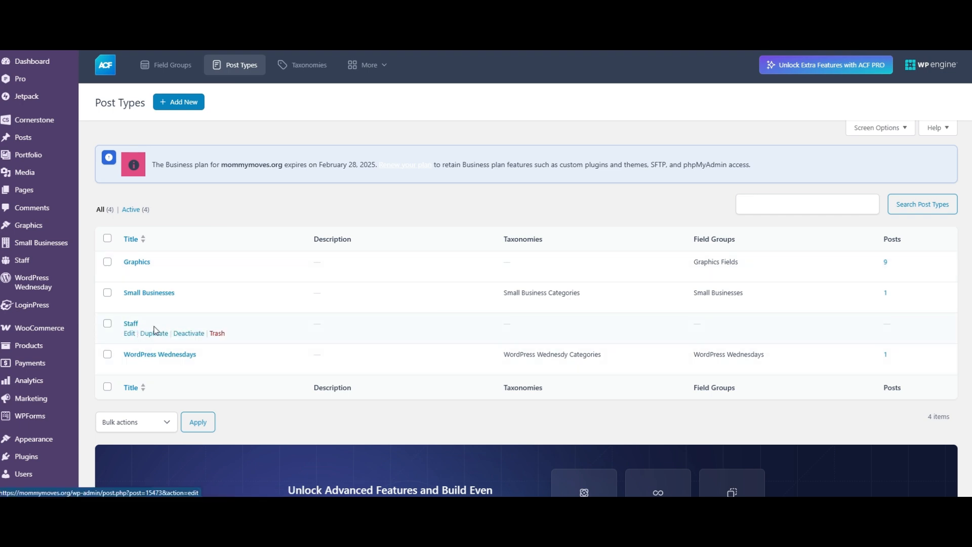
{"action": "left_click", "coordinate": [170, 69]}
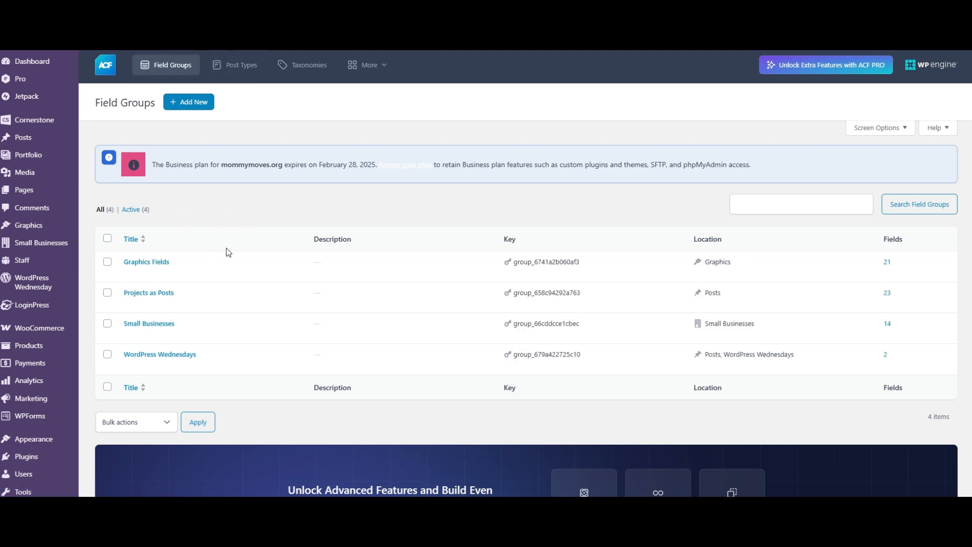
- Open the Staff list in a separate browser tab and examine the default edit screen for a new staff entry
{"action": "right_click", "coordinate": [49, 262]}
{"action": "left_click", "coordinate": [77, 278]}
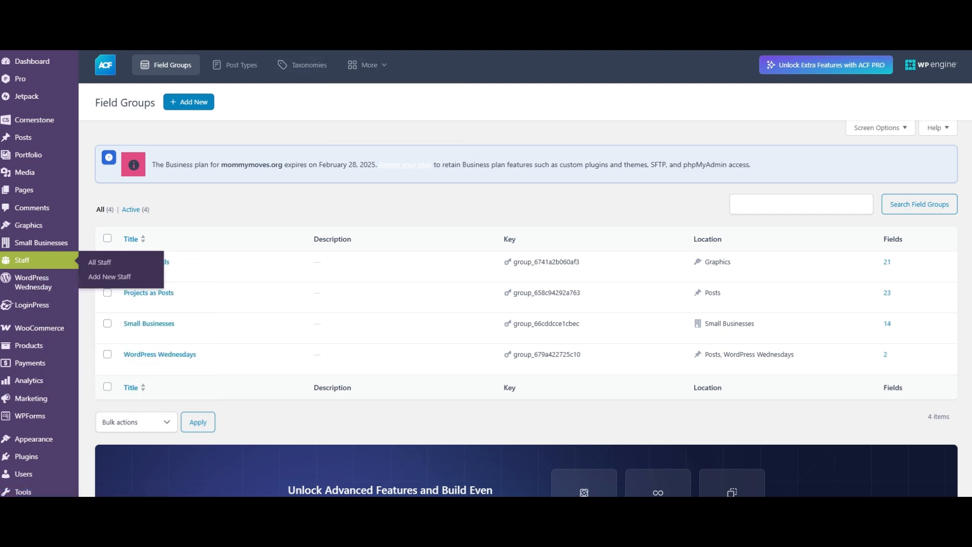
{"action": "left_click", "coordinate": [363, 10]}
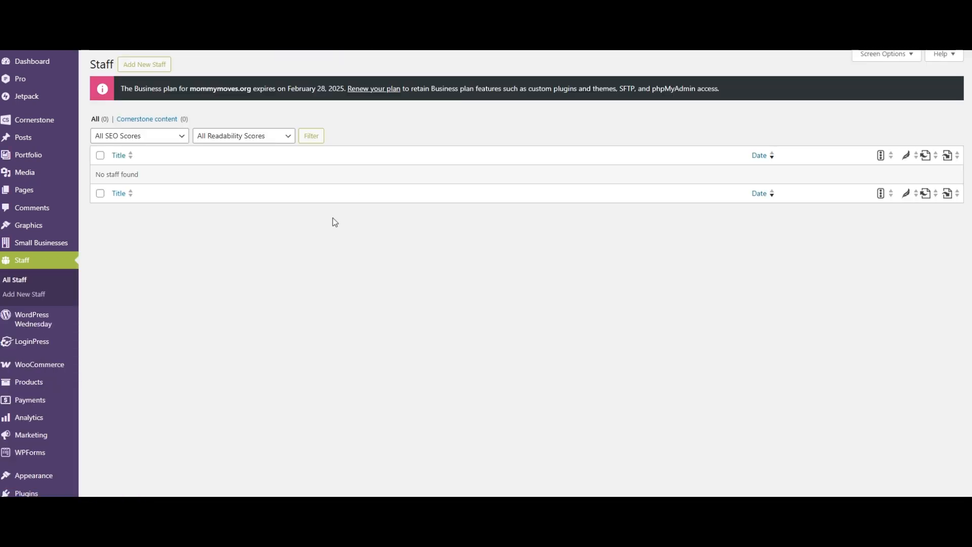
{"action": "left_click", "coordinate": [151, 64]}
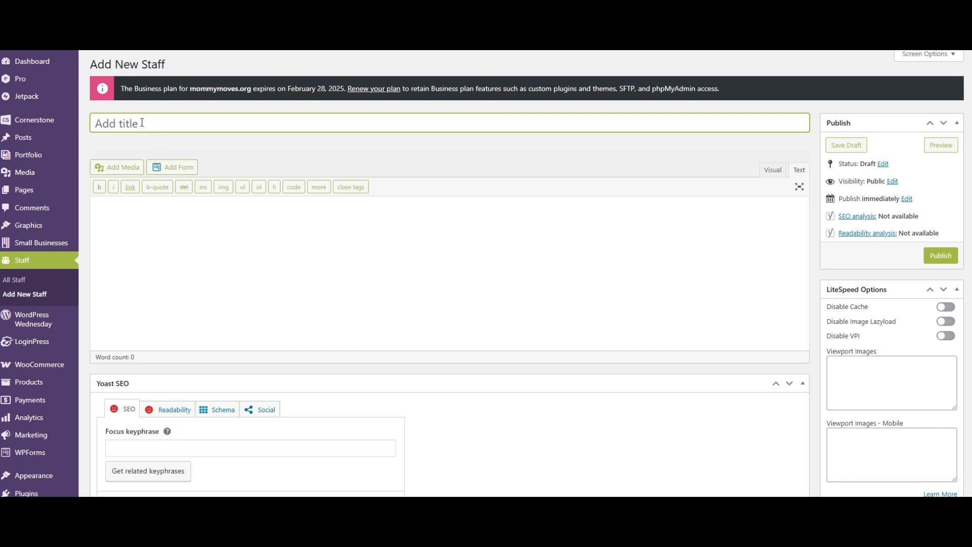
{"action": "left_click", "coordinate": [160, 235]}
{"action": "scroll", "coordinate": [908, 365], "scroll_direction": "down", "scroll_amount": 7}
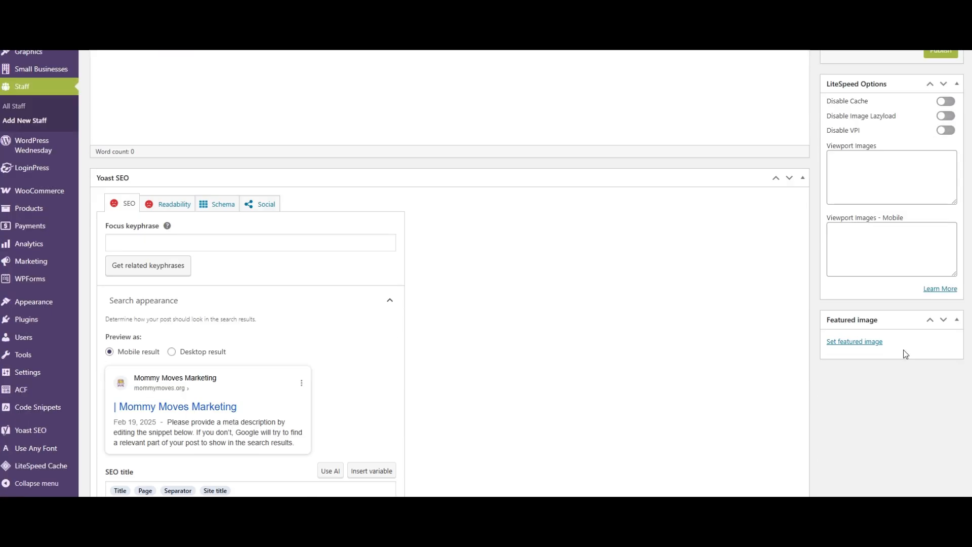
{"action": "scroll", "coordinate": [367, 347], "scroll_direction": "down", "scroll_amount": 5}
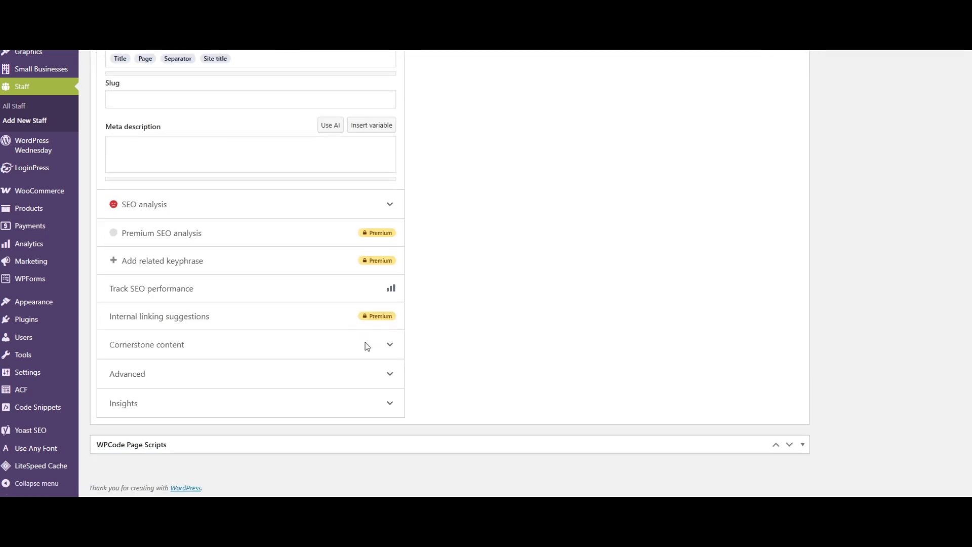
{"action": "scroll", "coordinate": [367, 346], "scroll_direction": "up", "scroll_amount": 12}
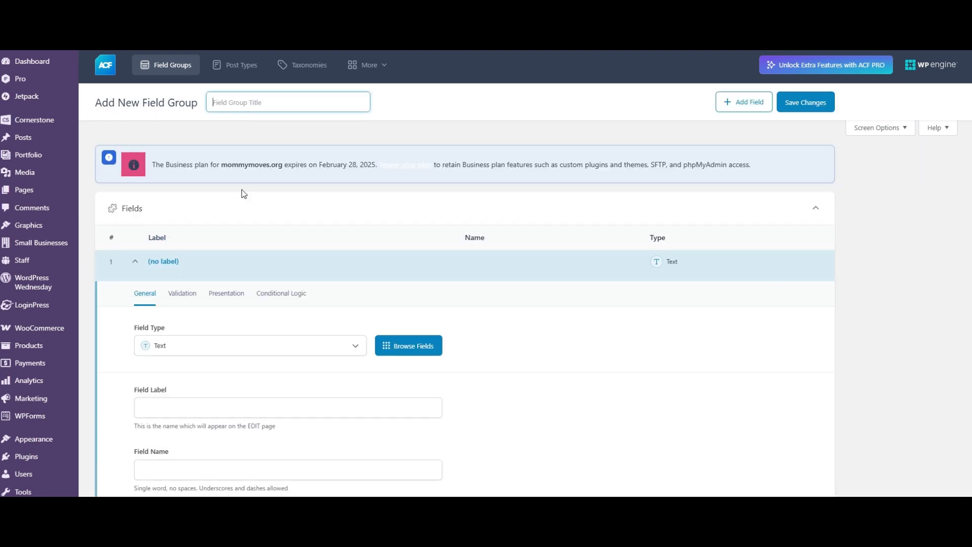
- Title the new field group "Staff Field Group"
{"action": "type", "text": "Staff Field Group"}
{"action": "left_click", "coordinate": [487, 121]}
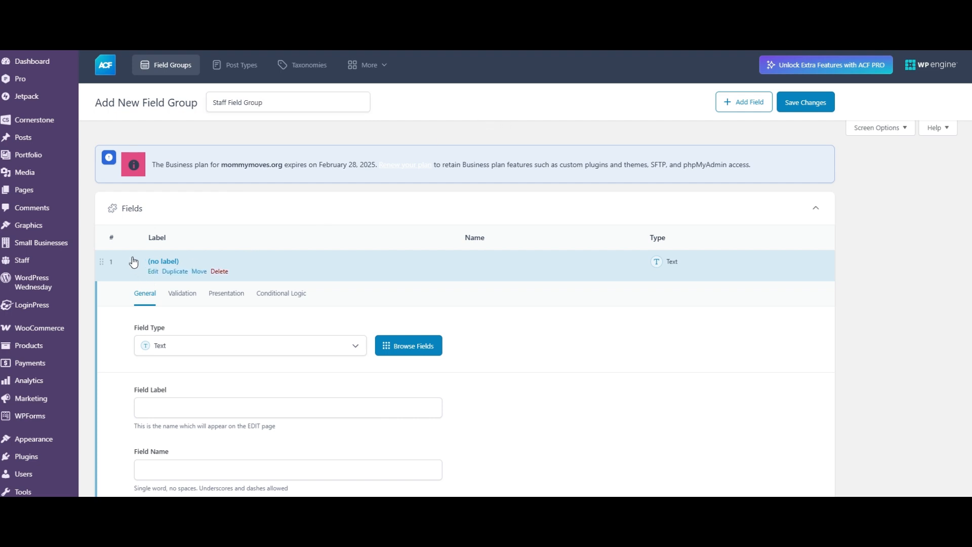
- Look through the field types available for the first field without changing its type, and collapse the field
{"action": "left_click", "coordinate": [219, 346]}
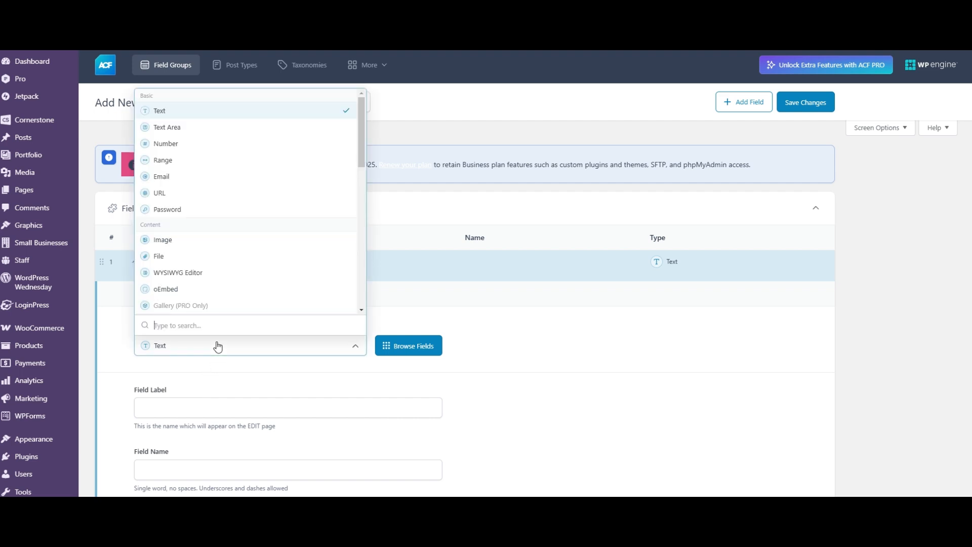
{"action": "left_click", "coordinate": [190, 351]}
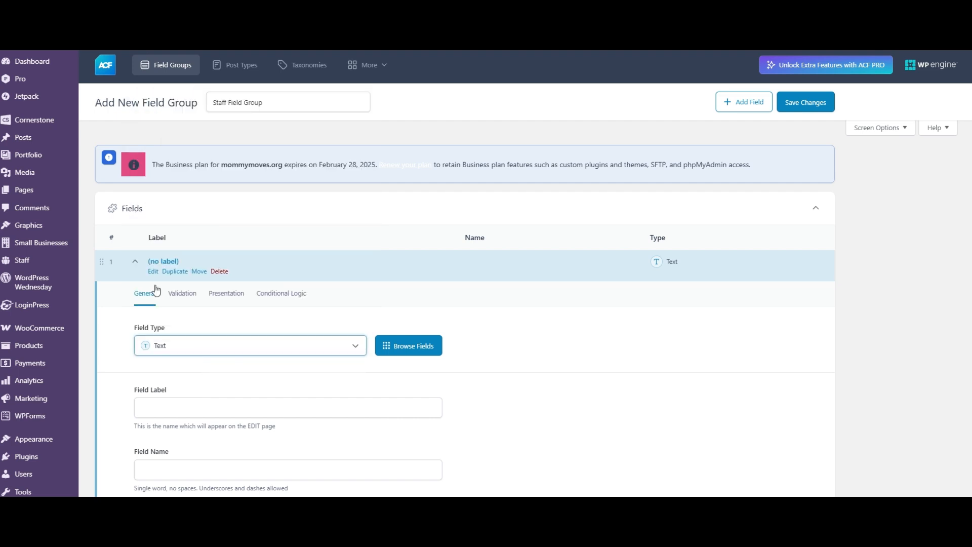
{"action": "left_click", "coordinate": [136, 264]}
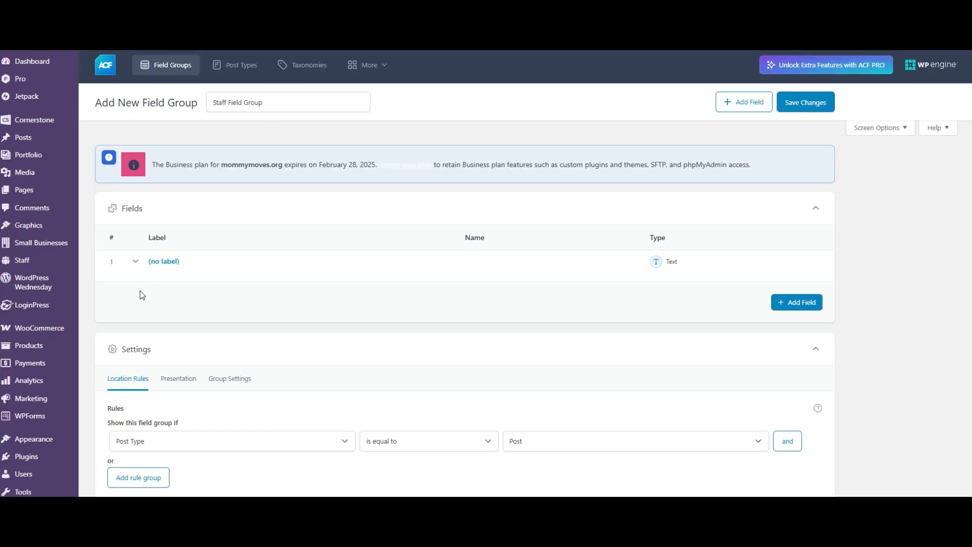
- Expand the first field of the Staff Field Group and set its label to "Position"
{"action": "left_click", "coordinate": [153, 271]}
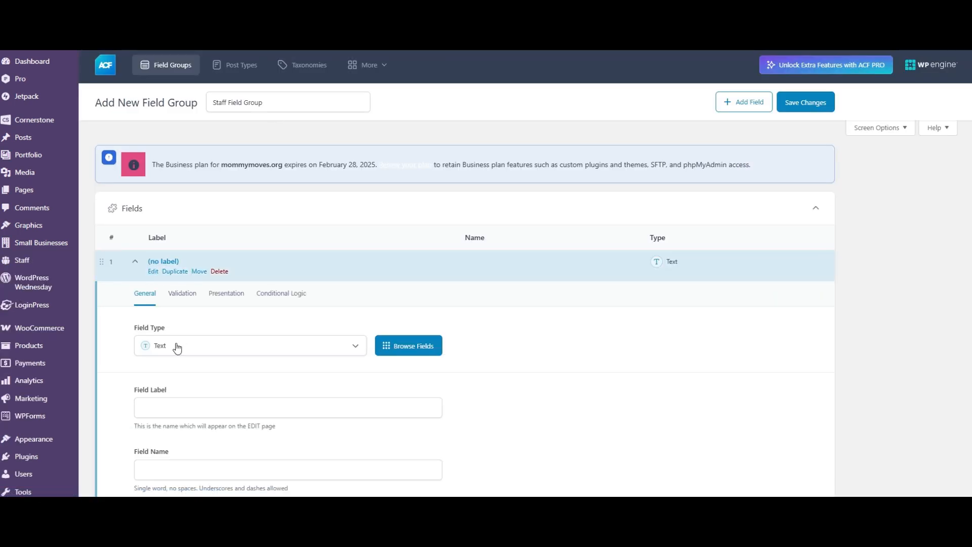
{"action": "left_click", "coordinate": [175, 412]}
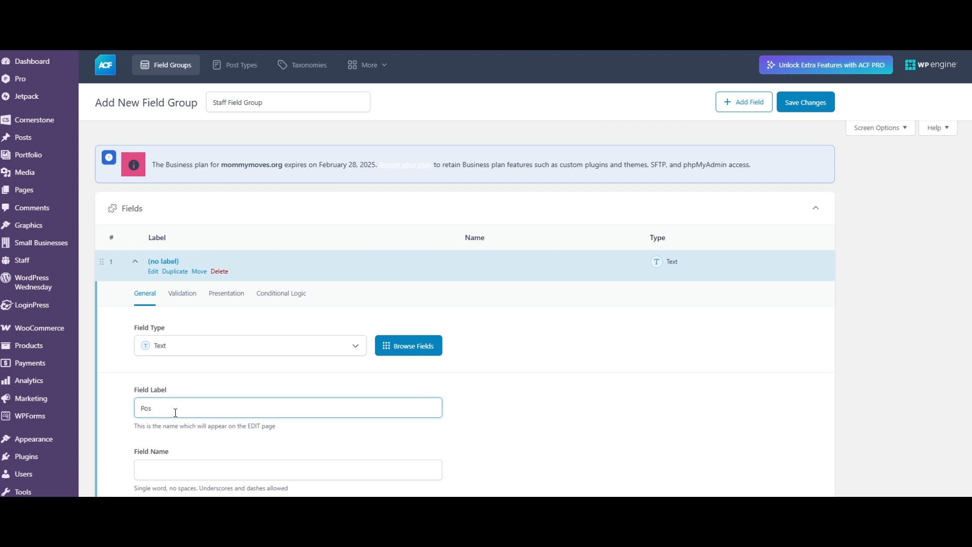
{"action": "left_click", "coordinate": [129, 405]}
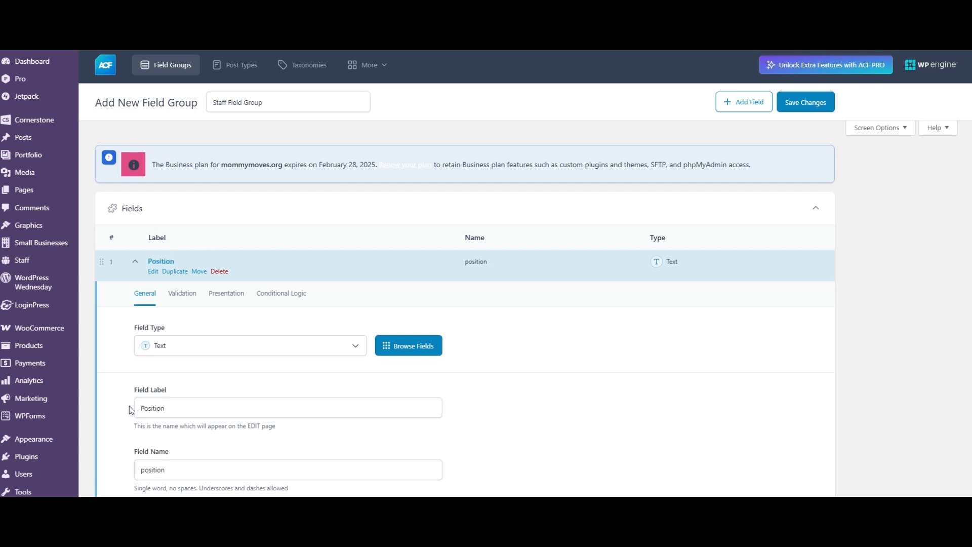
- Make the Position field required, collapse it, and add a second field to the group
{"action": "scroll", "coordinate": [129, 406], "scroll_direction": "down", "scroll_amount": 2}
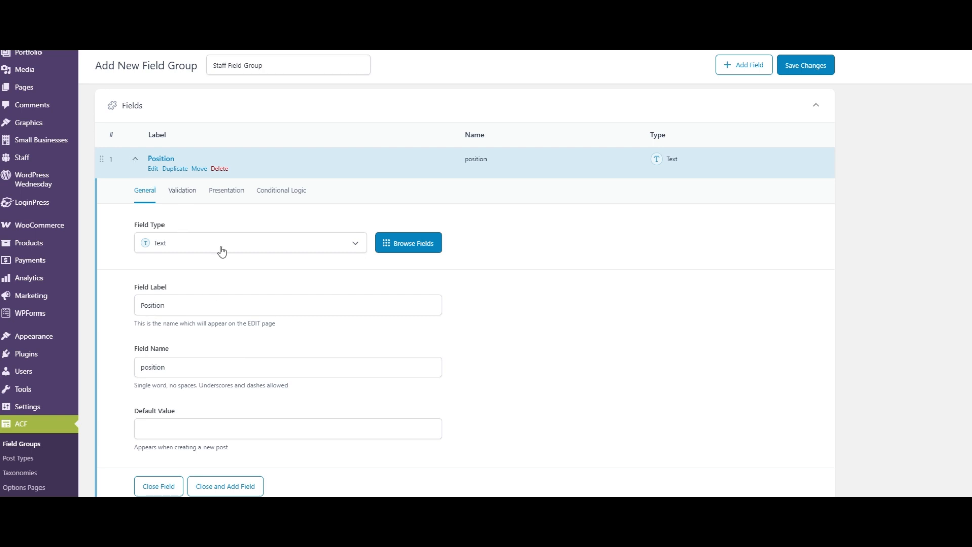
{"action": "left_click", "coordinate": [184, 196]}
{"action": "left_click", "coordinate": [146, 226]}
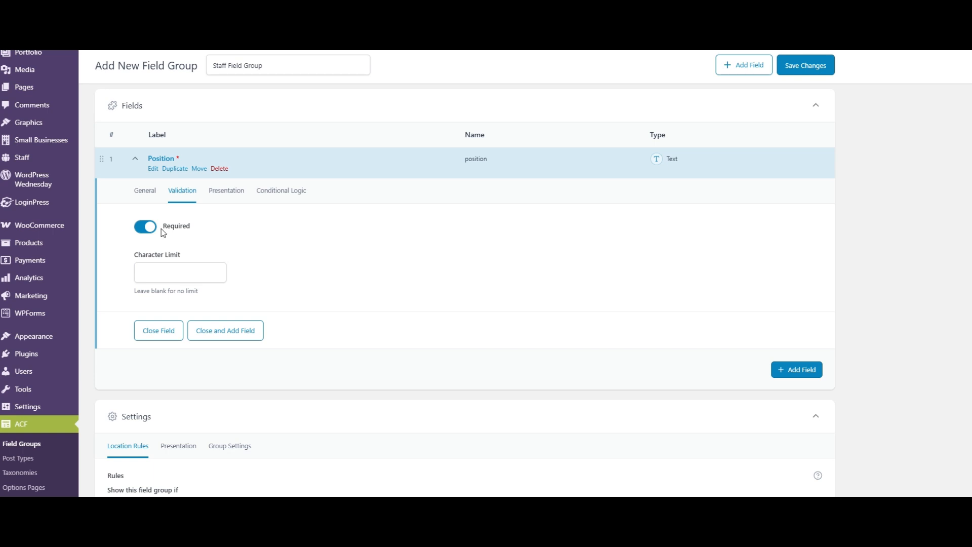
{"action": "left_click", "coordinate": [133, 159]}
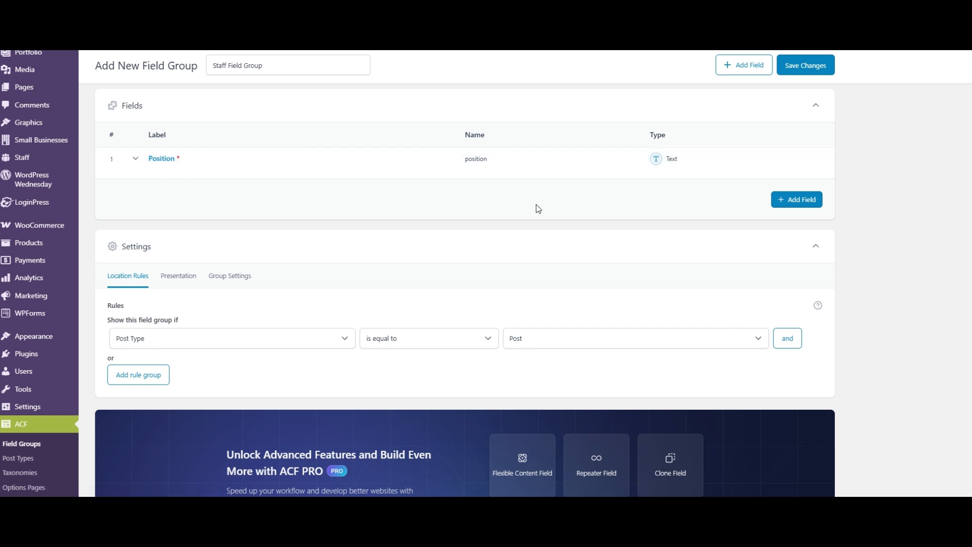
{"action": "left_click", "coordinate": [796, 200]}
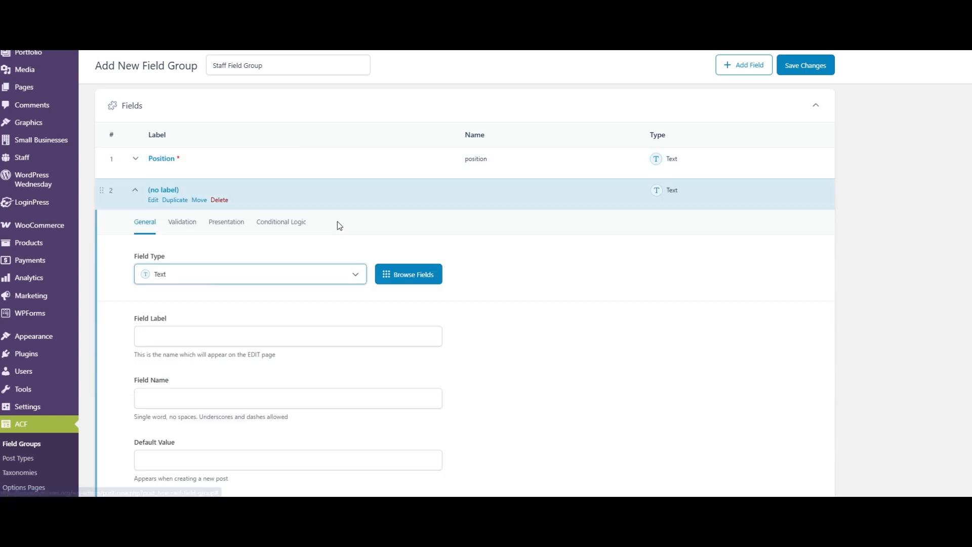
- Try Range as the field type of the new second field
{"action": "left_click", "coordinate": [191, 275]}
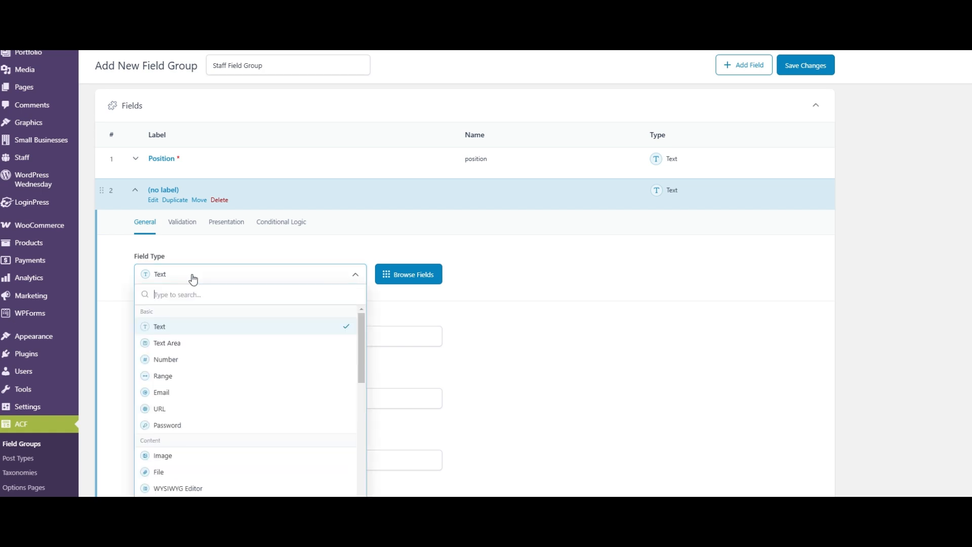
{"action": "scroll", "coordinate": [431, 212], "scroll_direction": "down", "scroll_amount": 2}
{"action": "scroll", "coordinate": [433, 206], "scroll_direction": "down", "scroll_amount": 2}
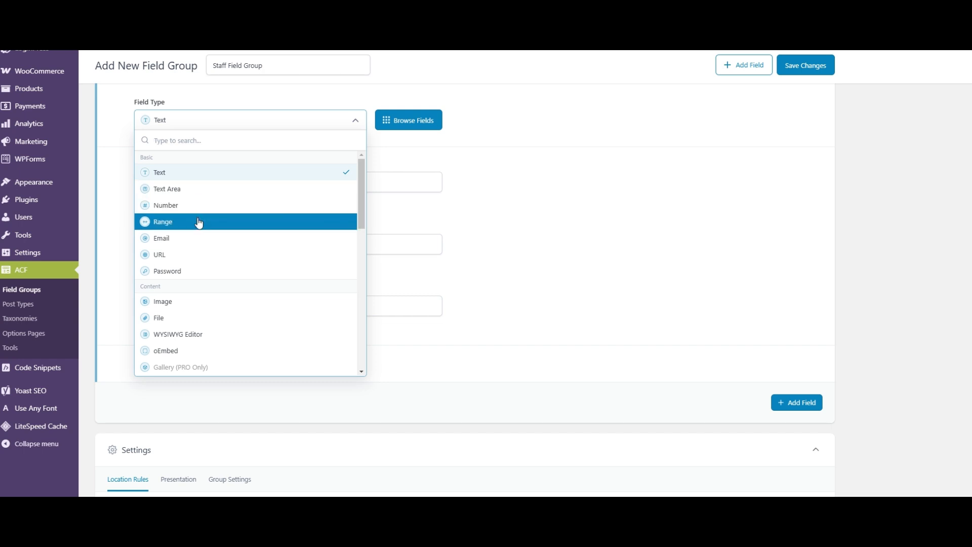
{"action": "left_click", "coordinate": [212, 229]}
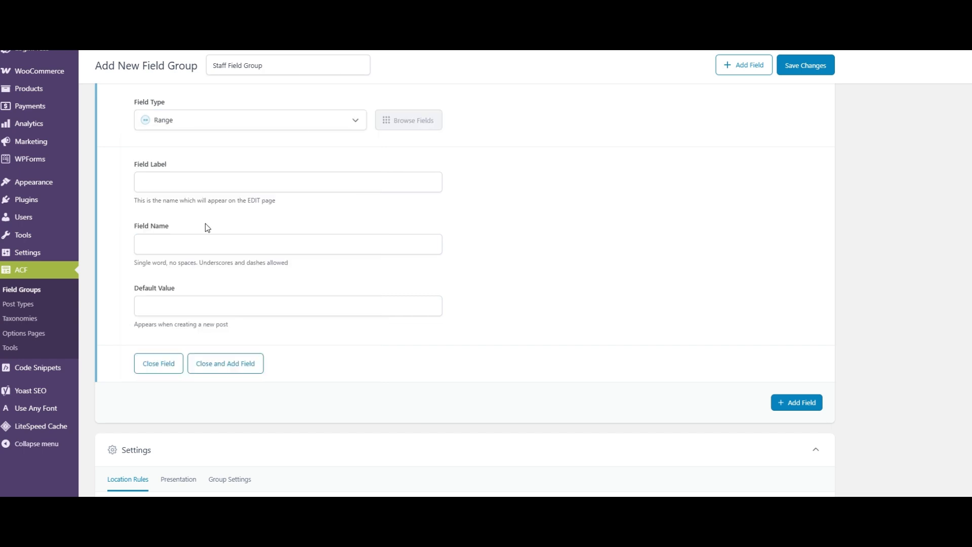
- Set the second field's type to WYSIWYG Editor
{"action": "left_click", "coordinate": [163, 121]}
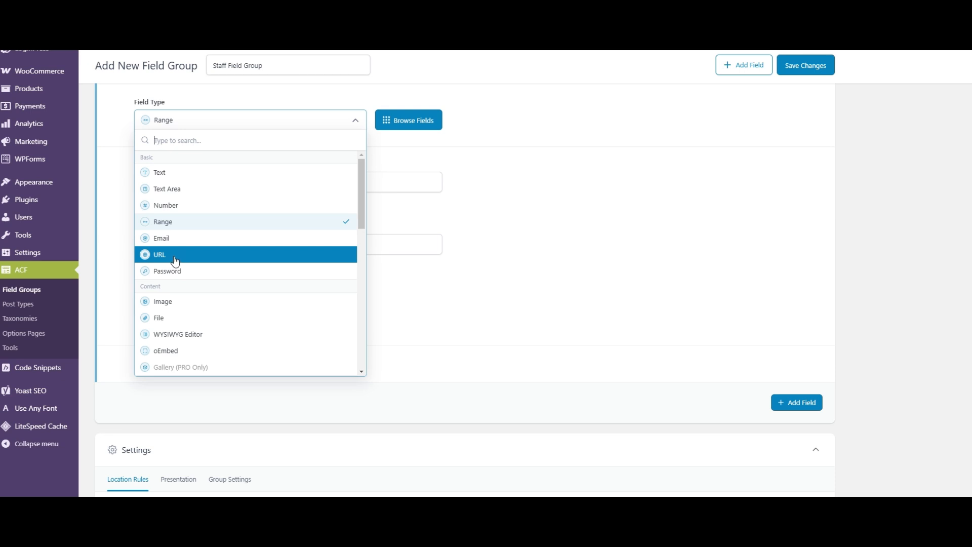
{"action": "scroll", "coordinate": [188, 274], "scroll_direction": "down", "scroll_amount": 2}
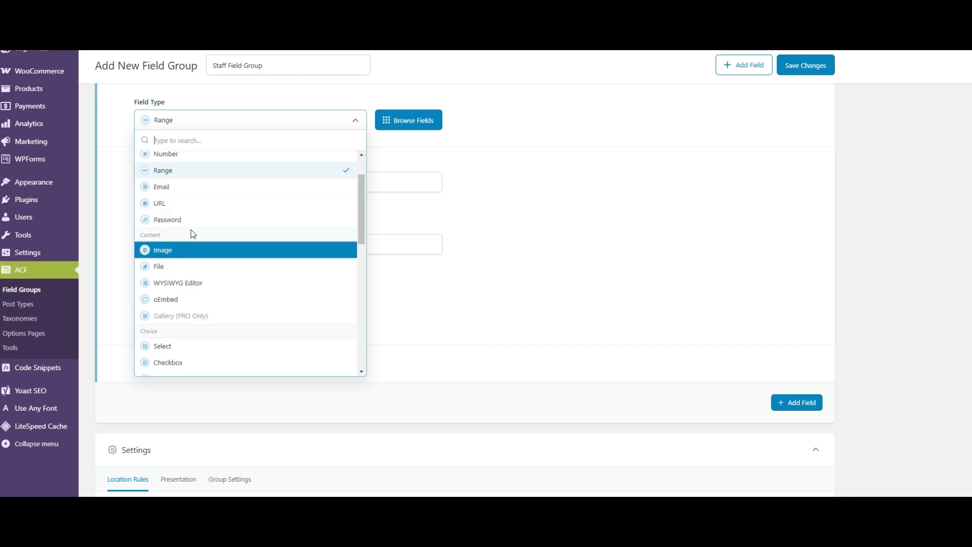
{"action": "left_click", "coordinate": [189, 285]}
{"action": "scroll", "coordinate": [171, 235], "scroll_direction": "up", "scroll_amount": 2}
{"action": "scroll", "coordinate": [171, 380], "scroll_direction": "down", "scroll_amount": 2}
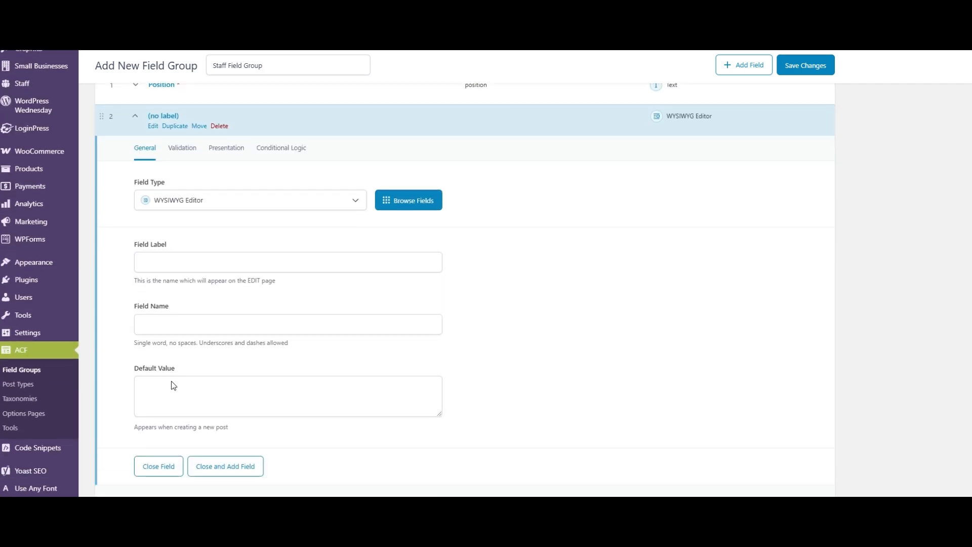
{"action": "scroll", "coordinate": [168, 223], "scroll_direction": "up", "scroll_amount": 2}
{"action": "scroll", "coordinate": [169, 225], "scroll_direction": "up", "scroll_amount": 1}
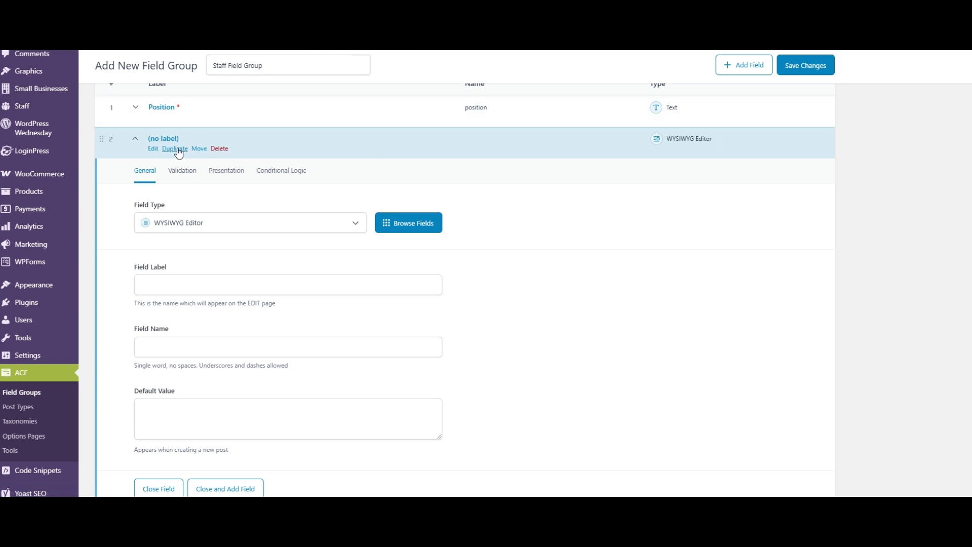
- Label the WYSIWYG Editor field "Additional Description", leave it optional, and collapse it
{"action": "left_click", "coordinate": [174, 286]}
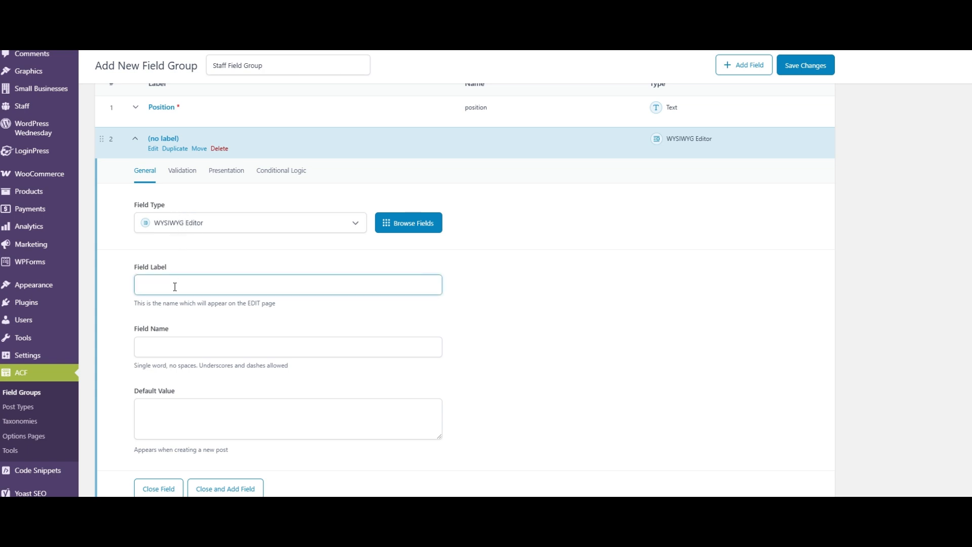
{"action": "type", "text": "Additional Description"}
{"action": "left_click", "coordinate": [119, 329]}
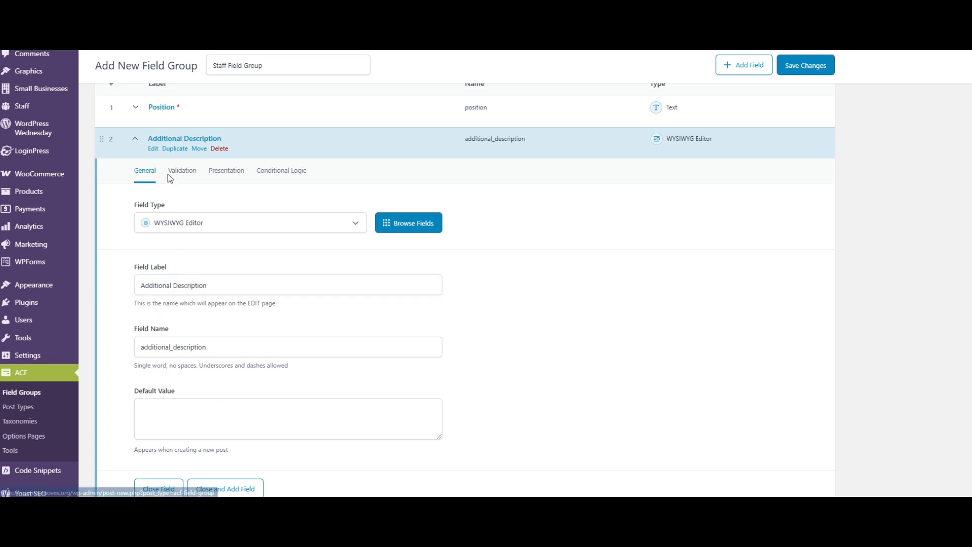
{"action": "left_click", "coordinate": [182, 171]}
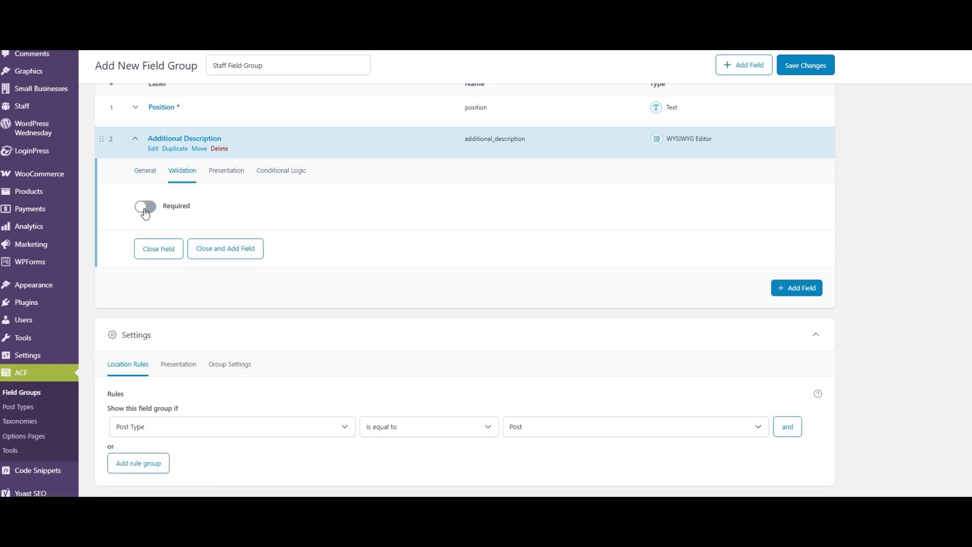
{"action": "left_click", "coordinate": [134, 140]}
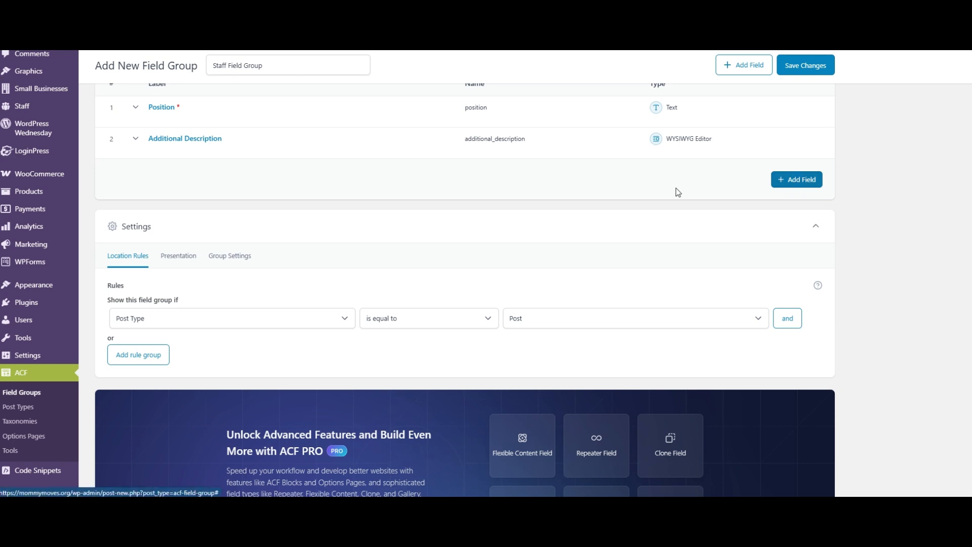
- Add a third field labelled "Email" and set its field type to Email
{"action": "left_click", "coordinate": [790, 180]}
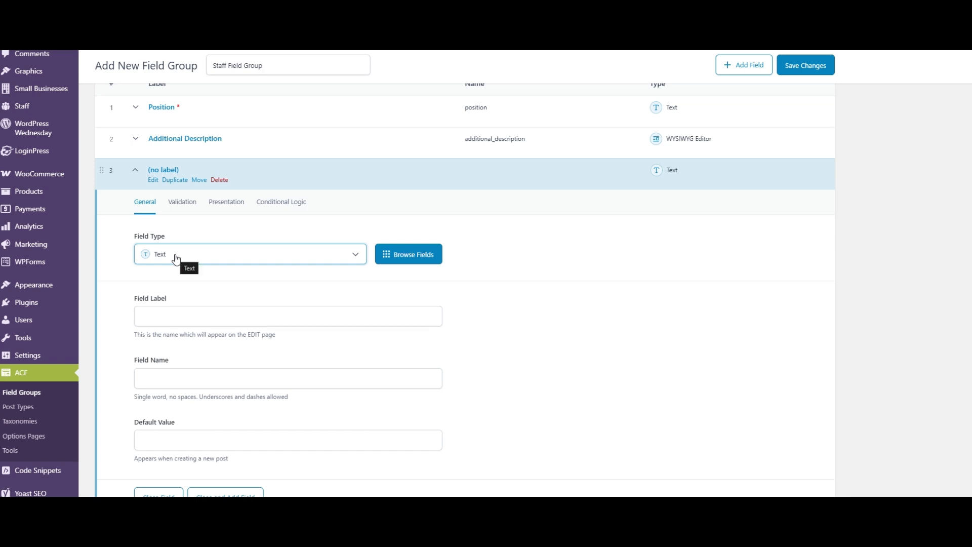
{"action": "left_click", "coordinate": [171, 316]}
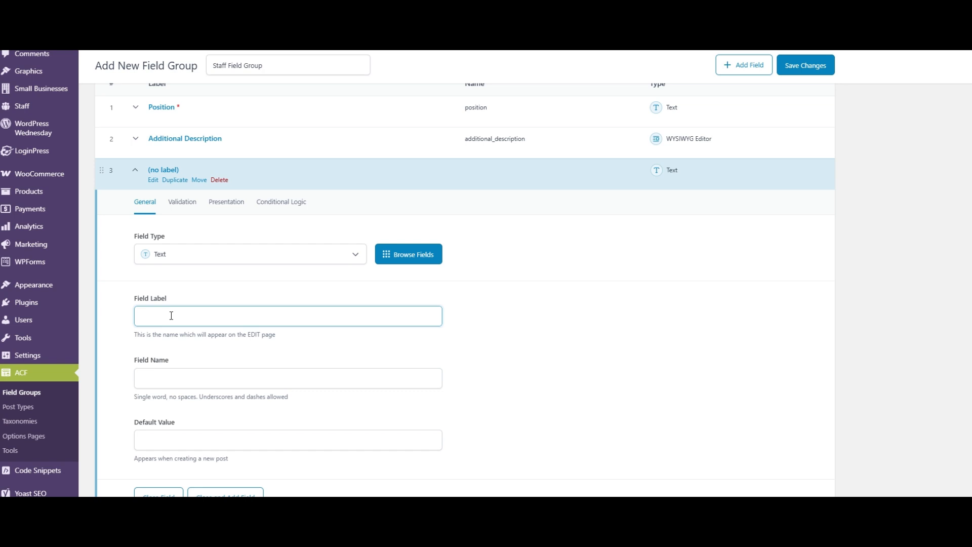
{"action": "type", "text": "Email"}
{"action": "left_click", "coordinate": [165, 258]}
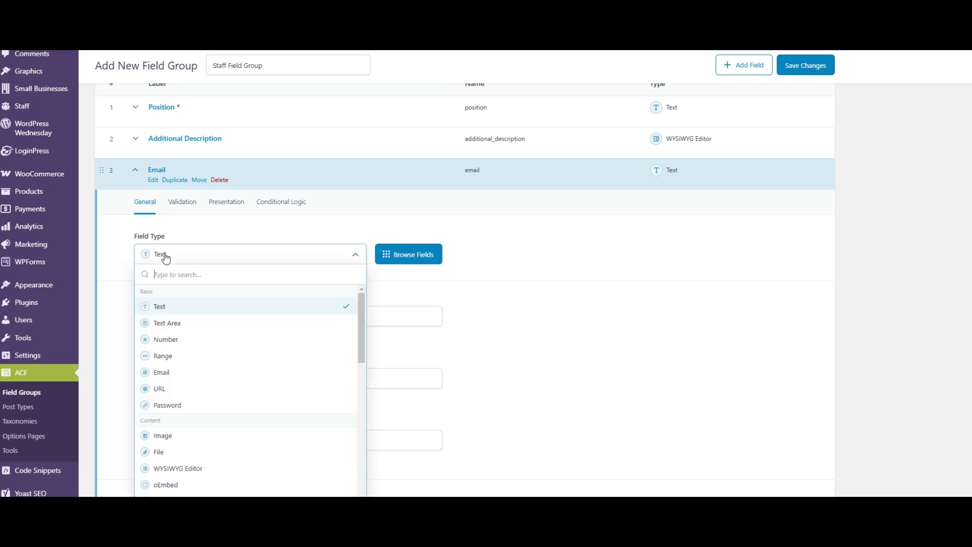
{"action": "left_click", "coordinate": [174, 372]}
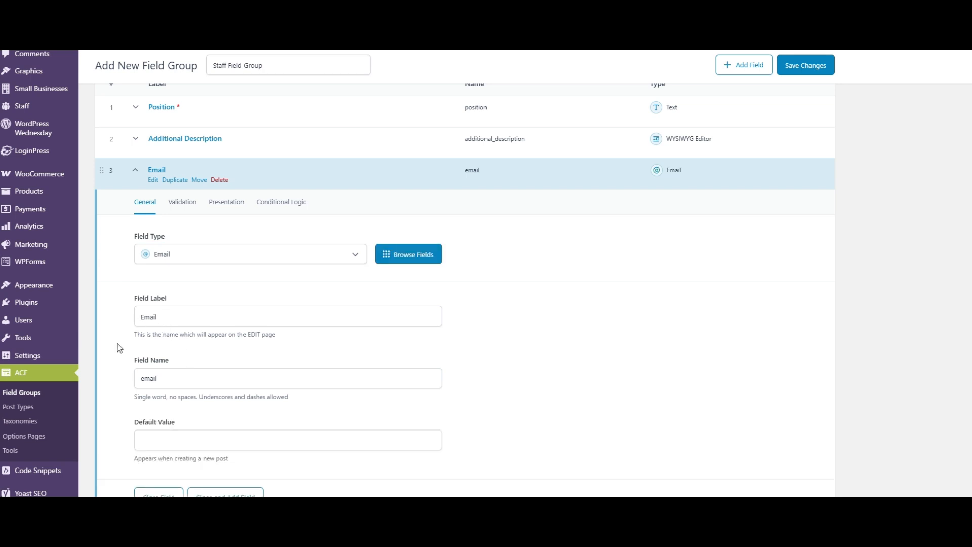
- Make the Email field required and collapse it
{"action": "scroll", "coordinate": [120, 348], "scroll_direction": "down", "scroll_amount": 1}
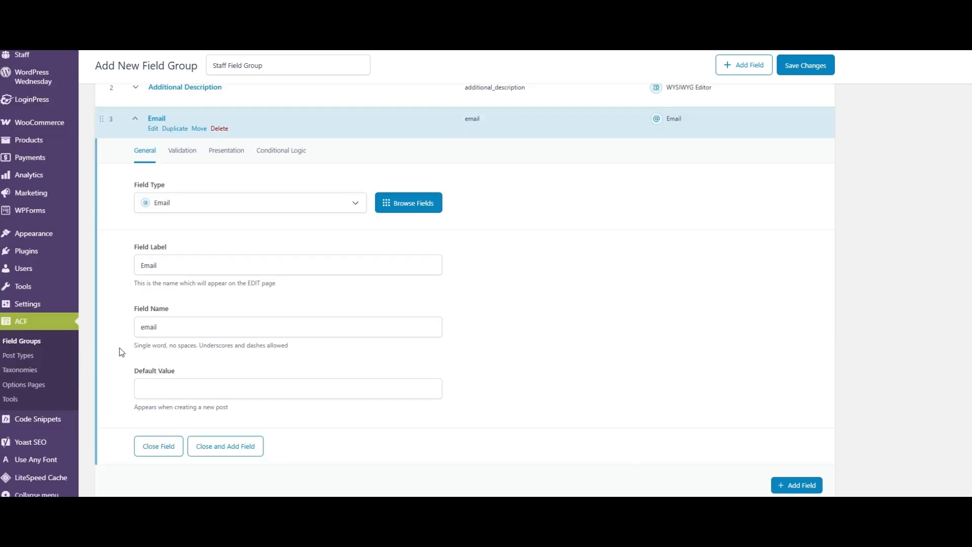
{"action": "left_click", "coordinate": [182, 150]}
{"action": "left_click", "coordinate": [145, 186]}
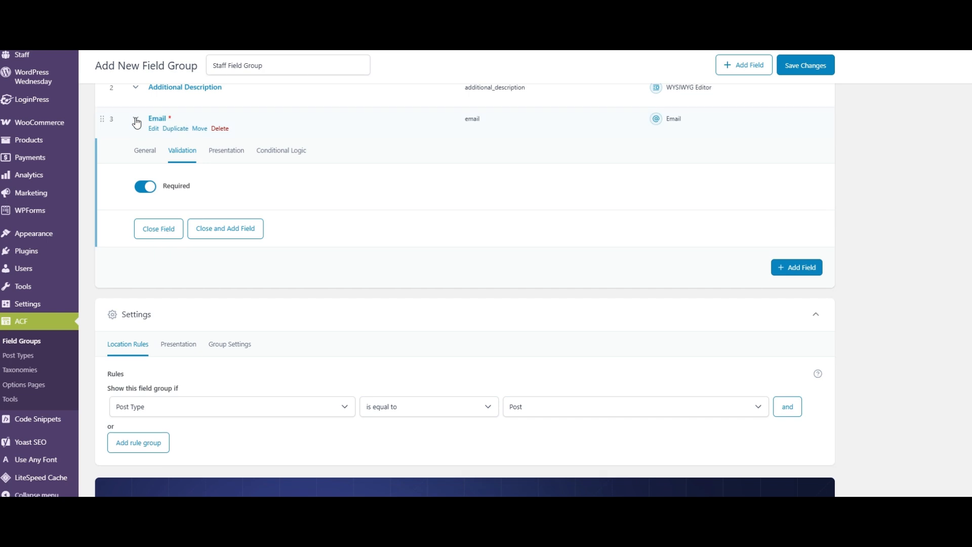
{"action": "left_click", "coordinate": [136, 122]}
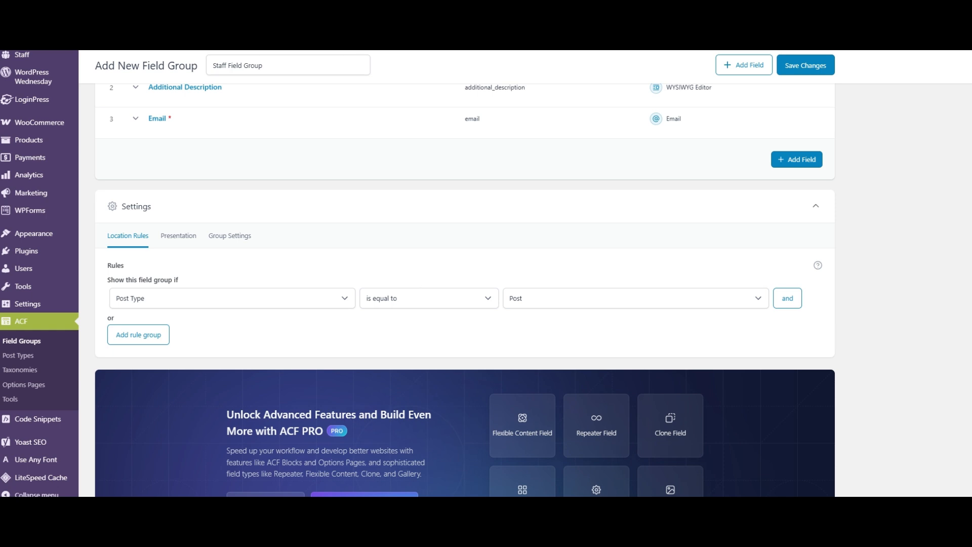
- Add a fourth field of type Text labelled "Phone", make it required, and collapse it
{"action": "scroll", "coordinate": [228, 203], "scroll_direction": "up", "scroll_amount": 2}
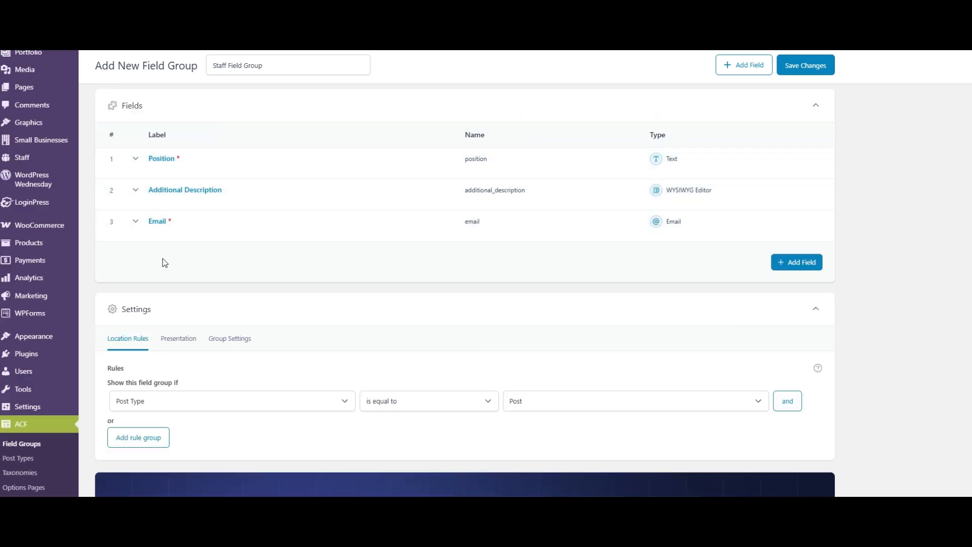
{"action": "left_click", "coordinate": [790, 268]}
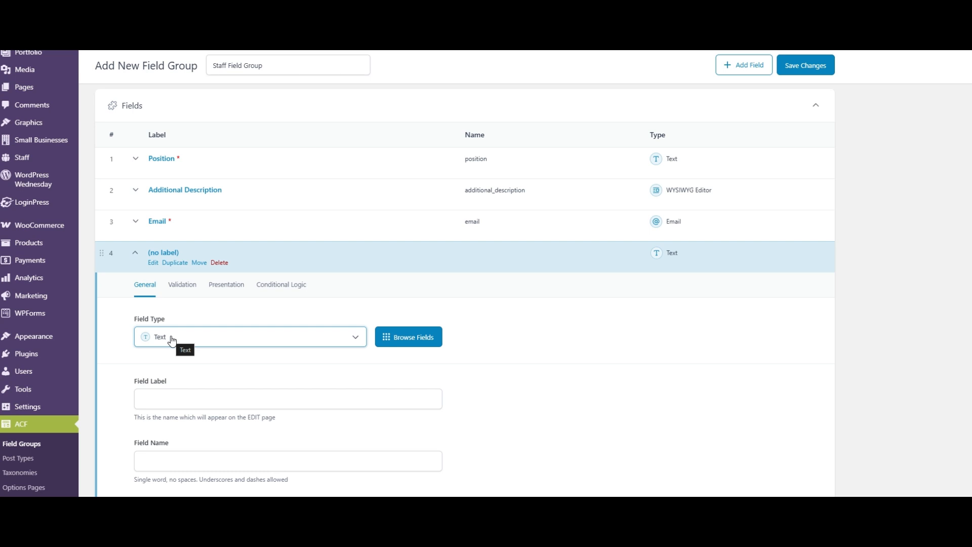
{"action": "left_click", "coordinate": [166, 399]}
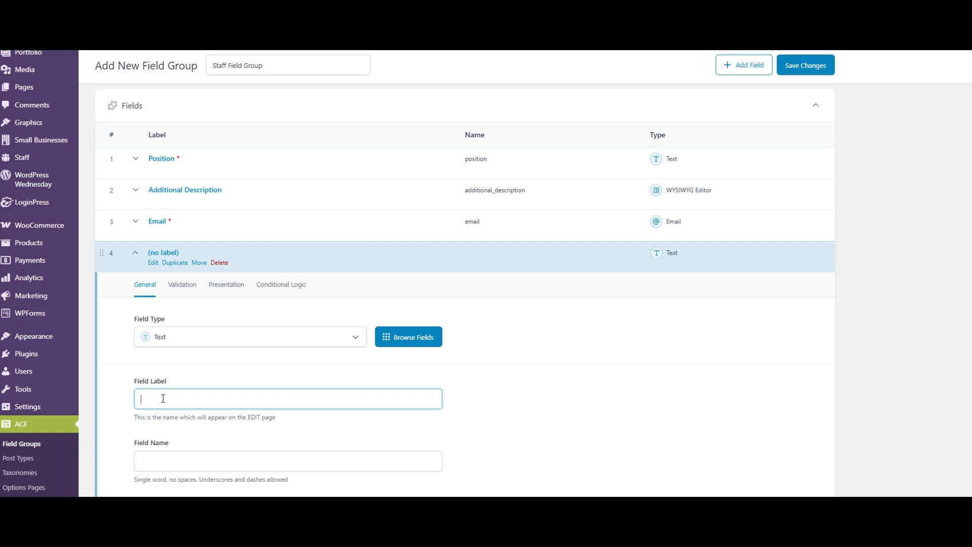
{"action": "type", "text": "E"}
{"action": "type", "text": "Phone"}
{"action": "scroll", "coordinate": [108, 321], "scroll_direction": "down", "scroll_amount": 1}
{"action": "left_click", "coordinate": [109, 321]}
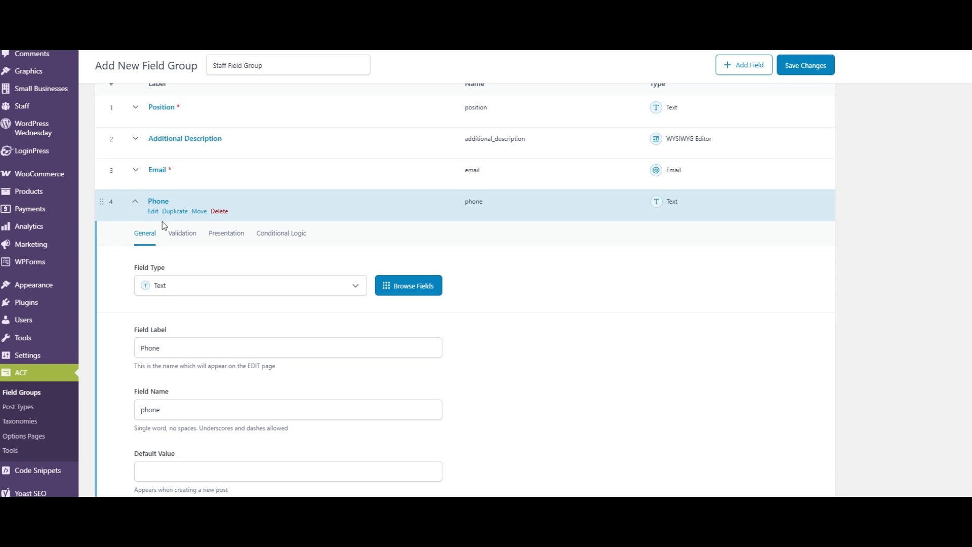
{"action": "left_click", "coordinate": [180, 233]}
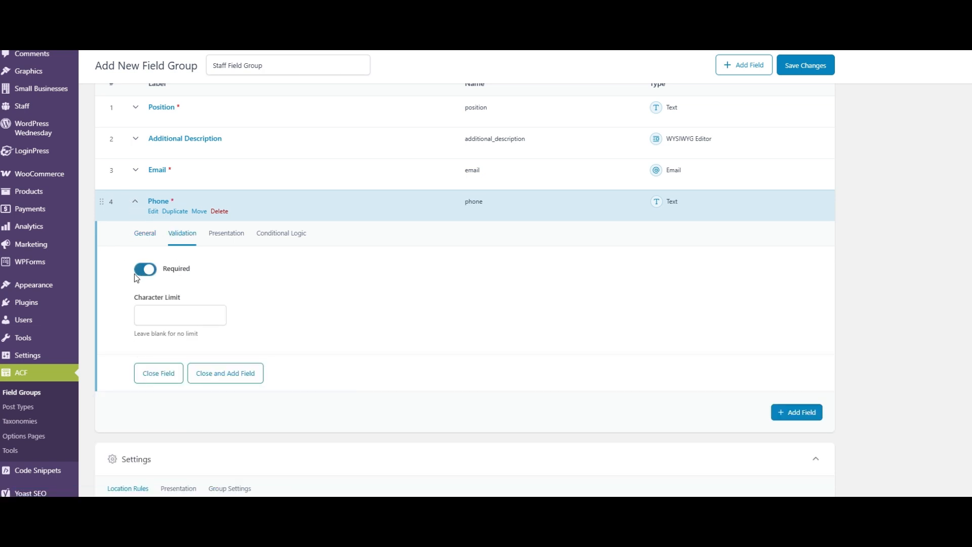
{"action": "left_click", "coordinate": [135, 202]}
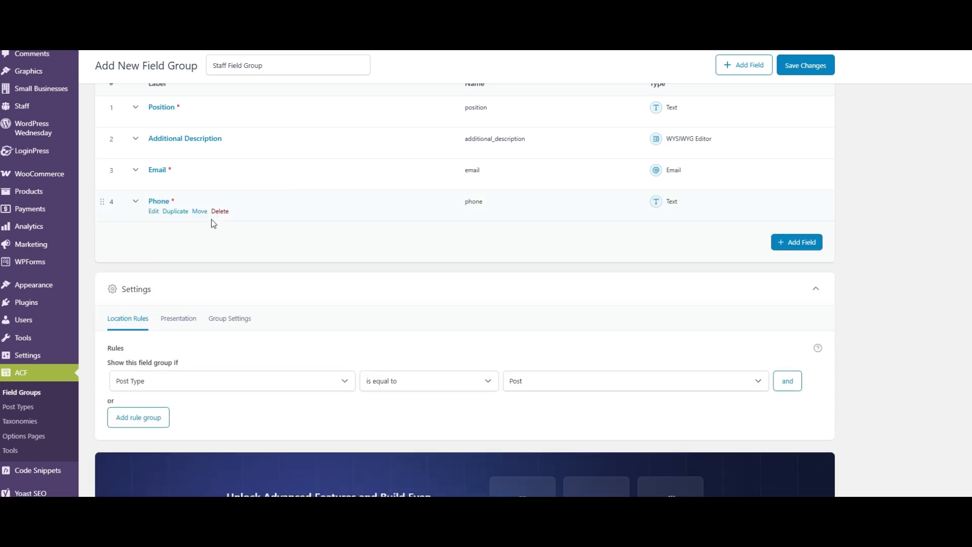
- Reorder the fields by moving Additional Description below Phone to the end of the list
{"action": "scroll", "coordinate": [213, 223], "scroll_direction": "up", "scroll_amount": 1}
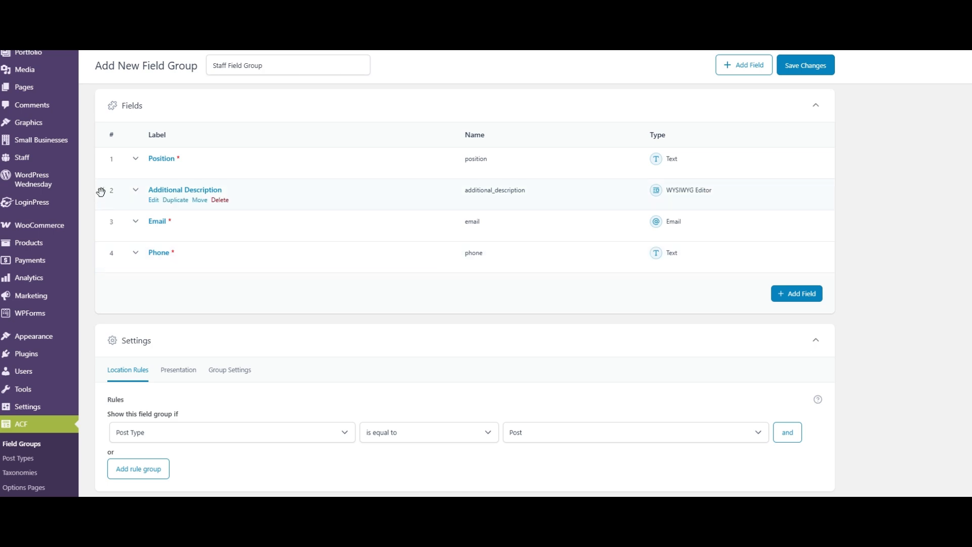
{"action": "left_click_drag", "start_coordinate": [101, 192], "coordinate": [101, 257]}
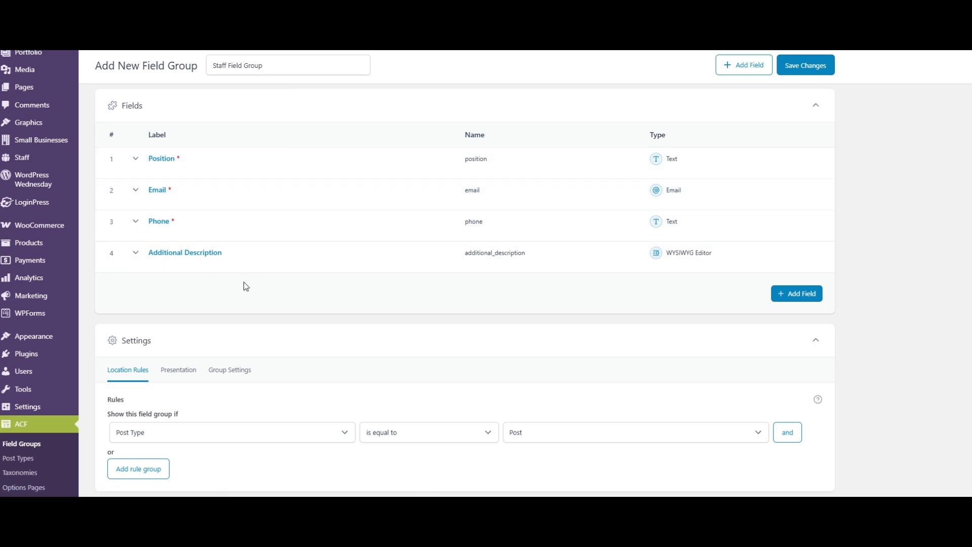
{"action": "scroll", "coordinate": [395, 264], "scroll_direction": "down", "scroll_amount": 1}
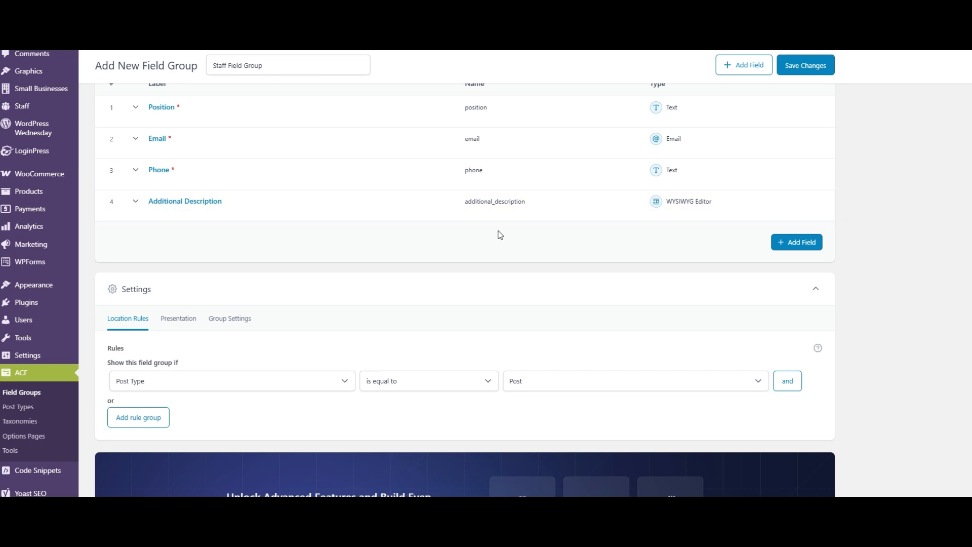
{"action": "scroll", "coordinate": [500, 234], "scroll_direction": "up", "scroll_amount": 1}
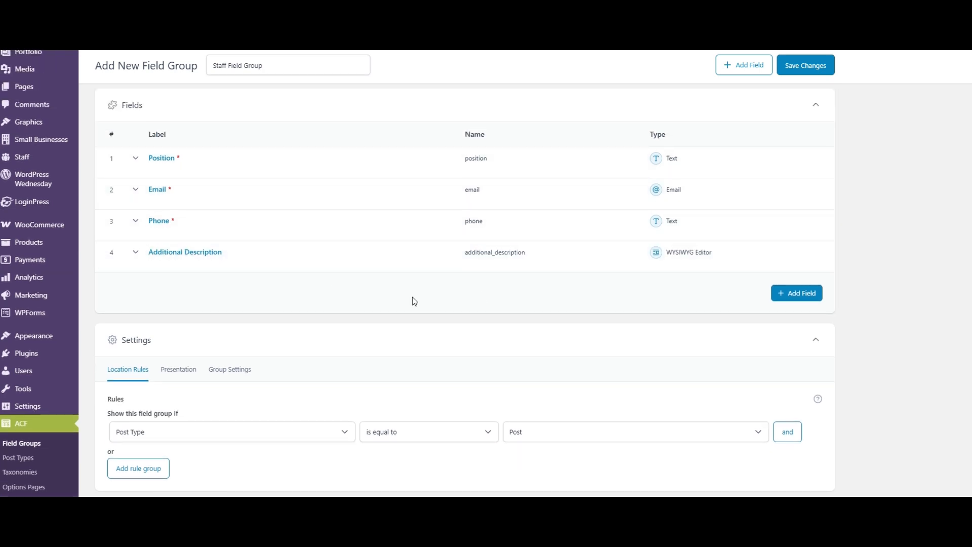
- Set the field group's location rule so Post Type is equal to Staff, and save the field group
{"action": "scroll", "coordinate": [412, 296], "scroll_direction": "down", "scroll_amount": 1}
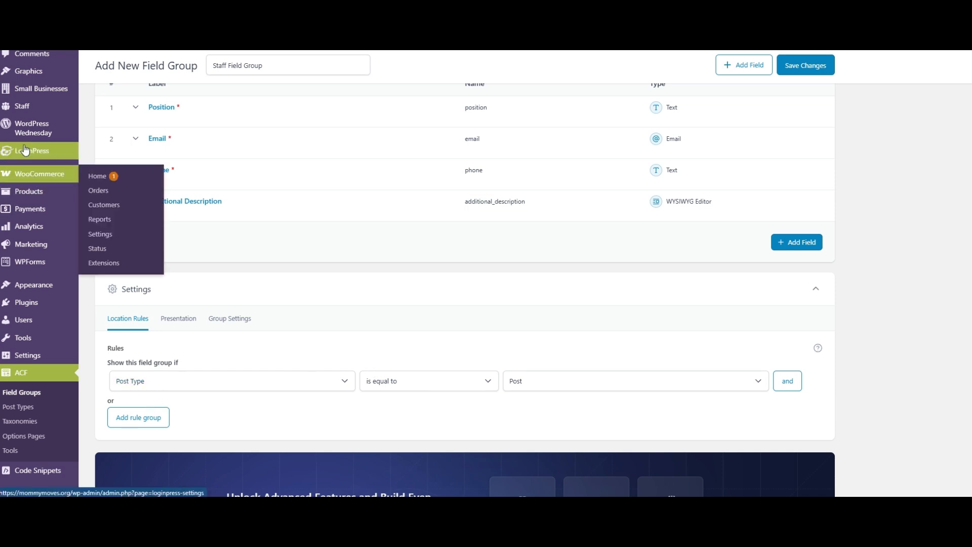
{"action": "mouse_move", "coordinate": [19, 110]}
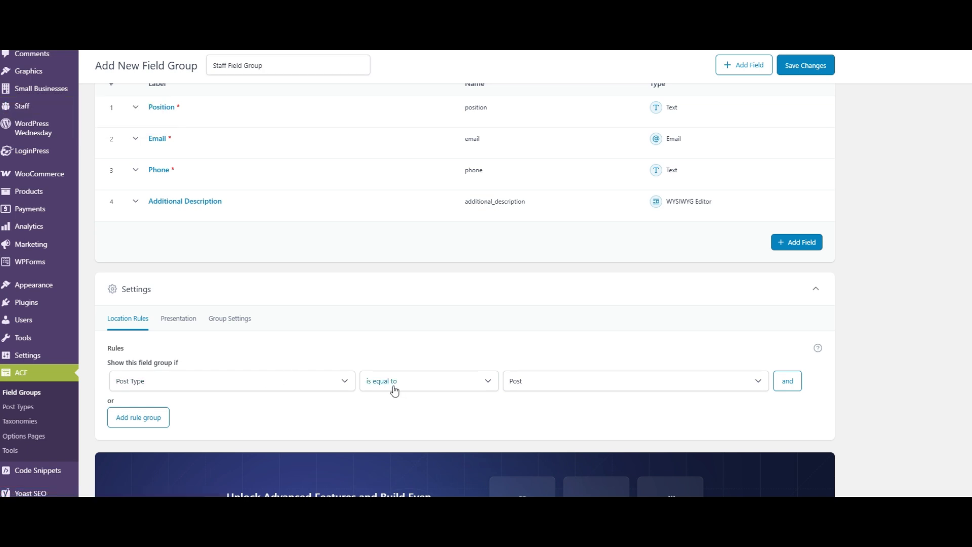
{"action": "left_click", "coordinate": [561, 389]}
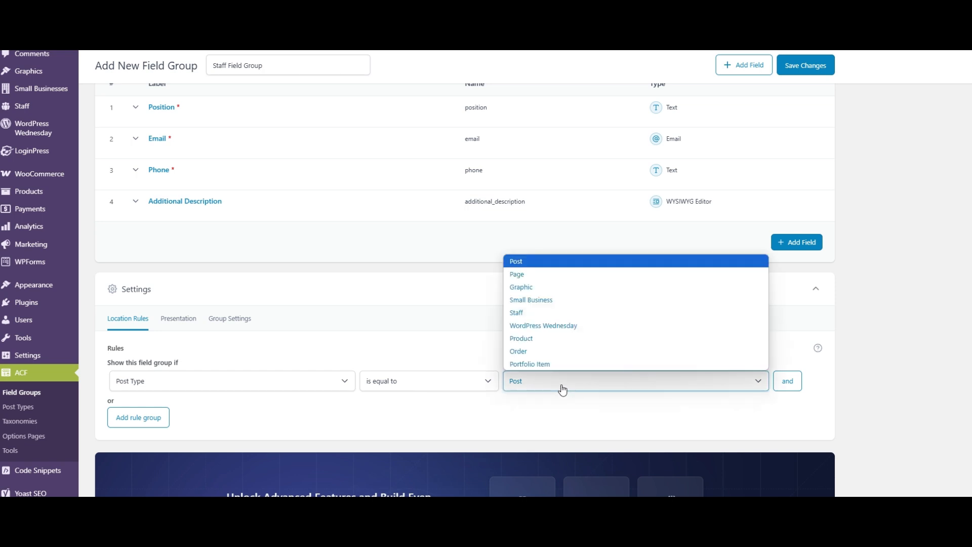
{"action": "left_click", "coordinate": [532, 313]}
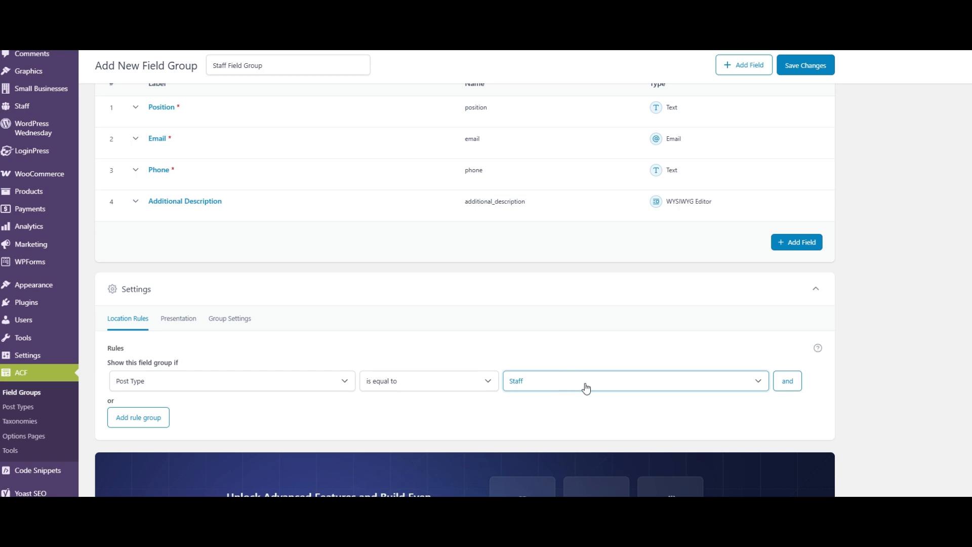
{"action": "left_click", "coordinate": [810, 69]}
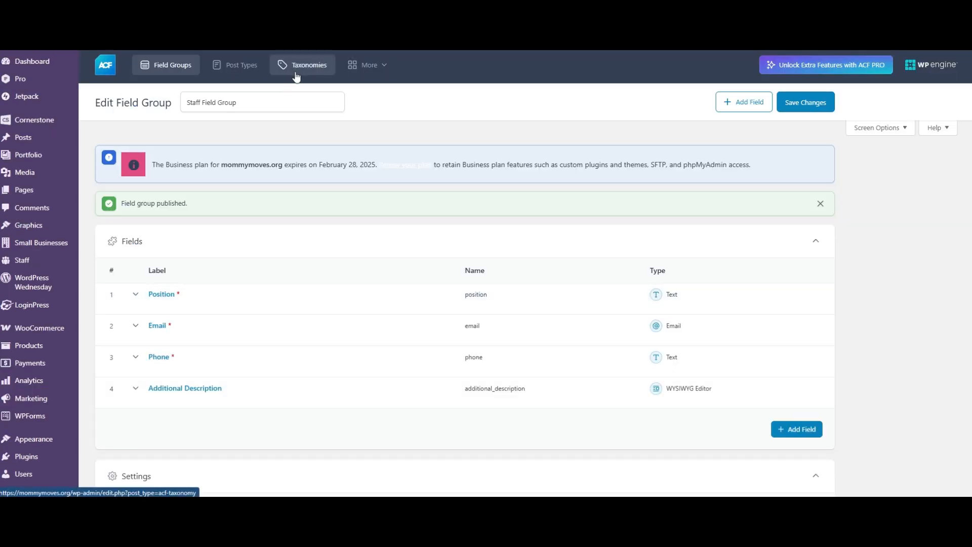
- Create a new taxonomy with plural label "Staff Categories", singular label "Staff Category" and key "staff-category"
{"action": "left_click", "coordinate": [297, 75]}
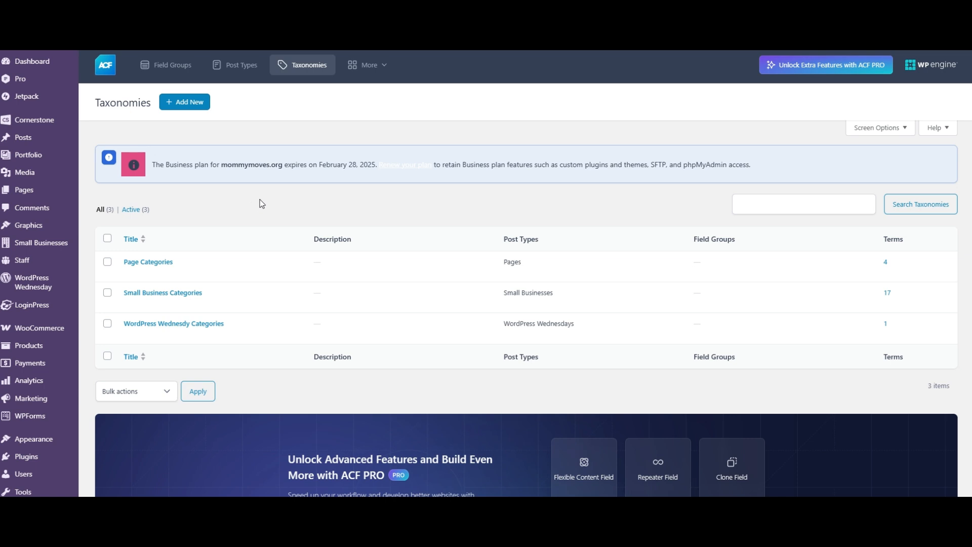
{"action": "scroll", "coordinate": [282, 206], "scroll_direction": "down", "scroll_amount": 2}
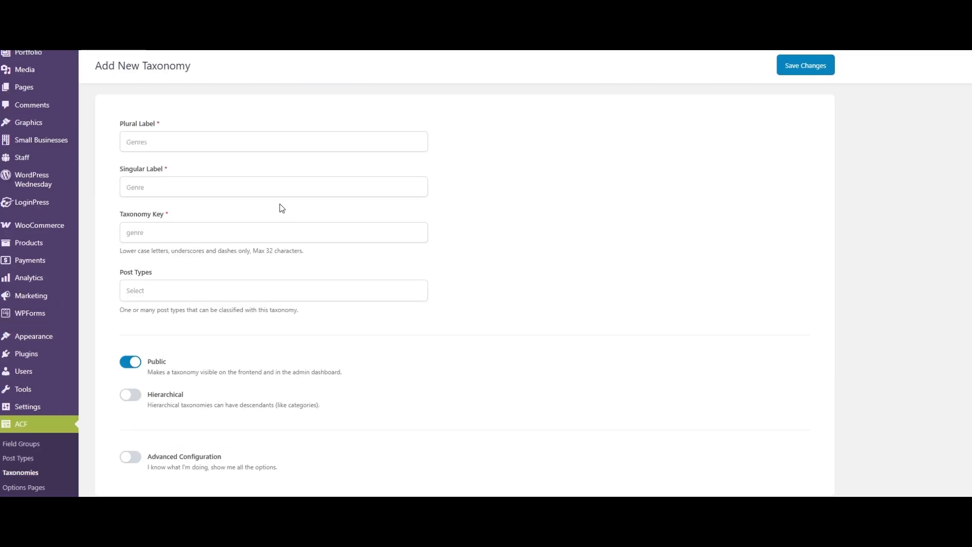
{"action": "left_click", "coordinate": [162, 141]}
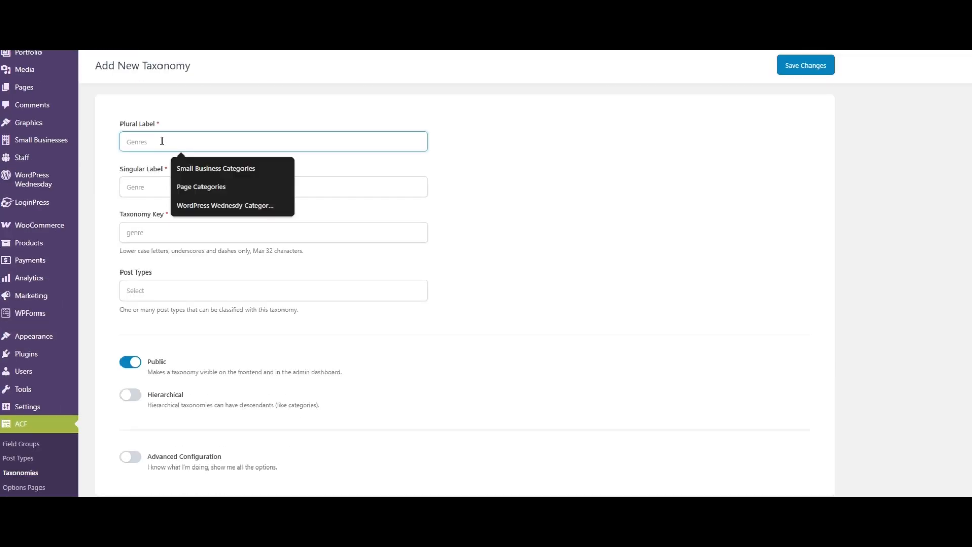
{"action": "type", "text": "Staff Categories"}
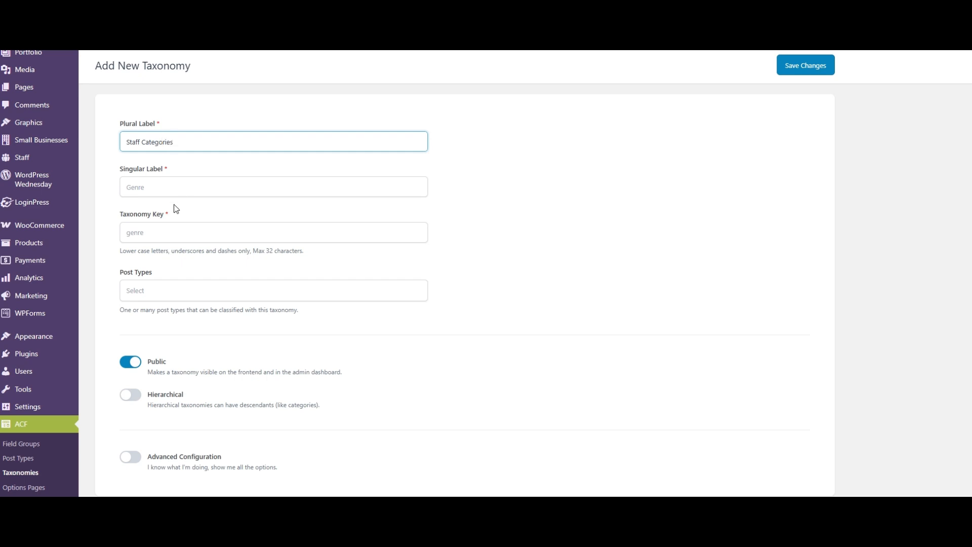
{"action": "left_click", "coordinate": [162, 188]}
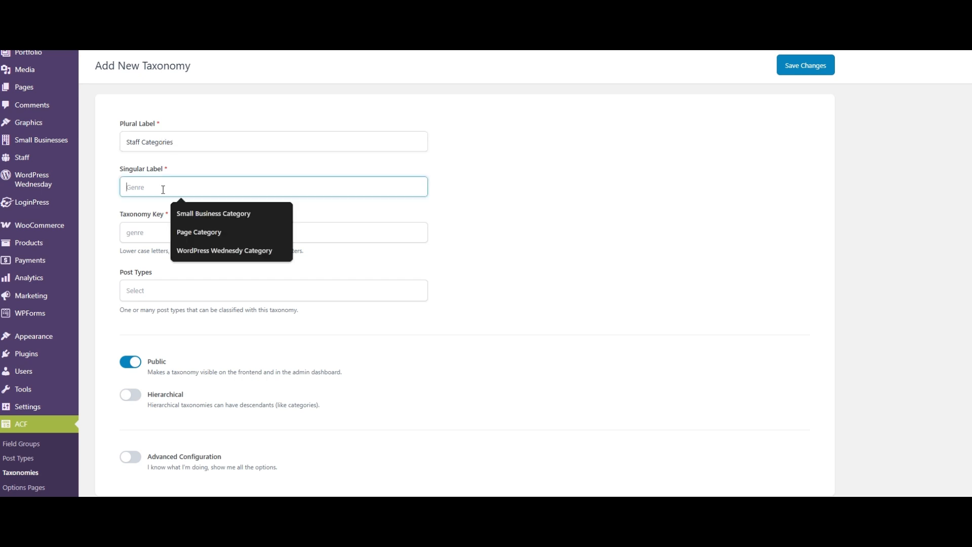
{"action": "type", "text": "Staff Category"}
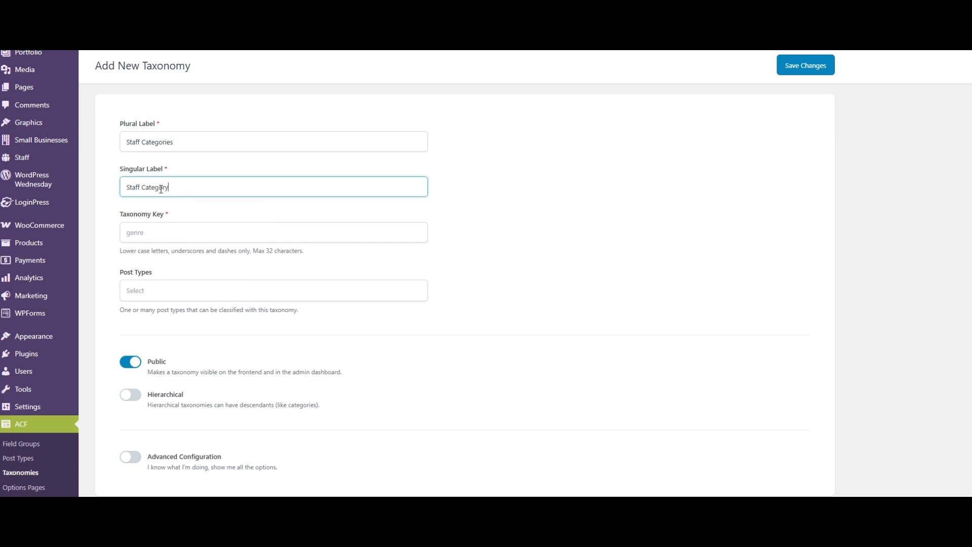
{"action": "left_click", "coordinate": [115, 232]}
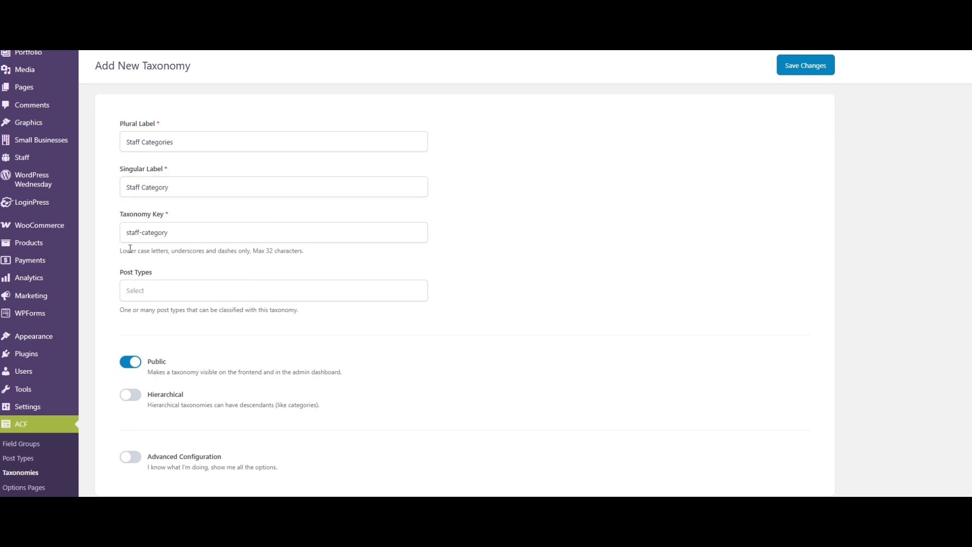
- Assign the Staff Categories taxonomy to the Staff post type
{"action": "left_click", "coordinate": [145, 289]}
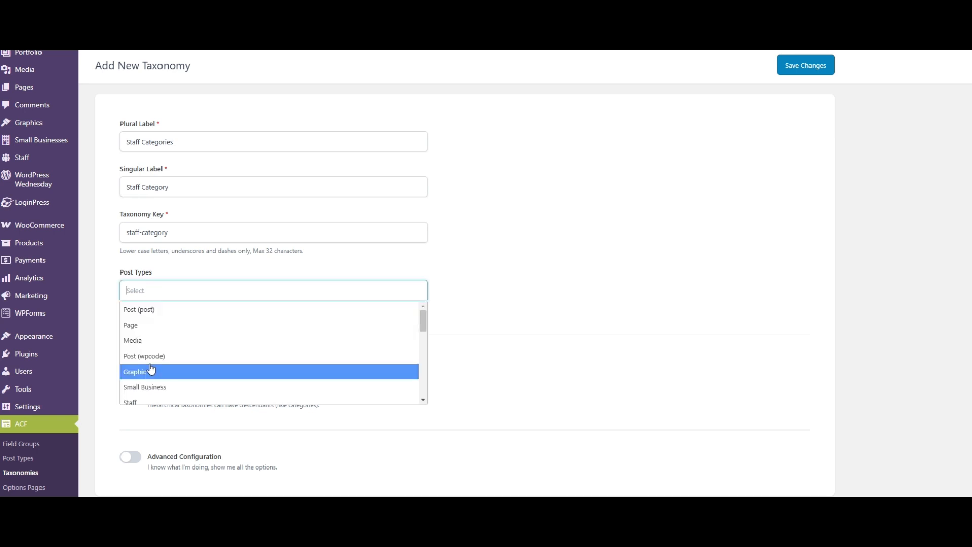
{"action": "scroll", "coordinate": [185, 367], "scroll_direction": "down", "scroll_amount": 1}
{"action": "left_click", "coordinate": [152, 347]}
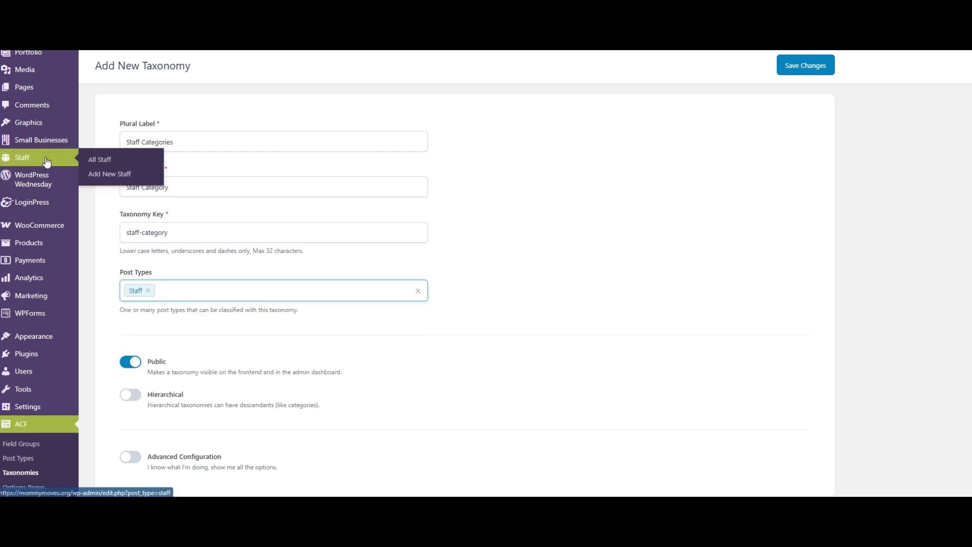
- Enable Advanced Configuration for the taxonomy, review the general advanced settings, and save it
{"action": "scroll", "coordinate": [239, 286], "scroll_direction": "down", "scroll_amount": 1}
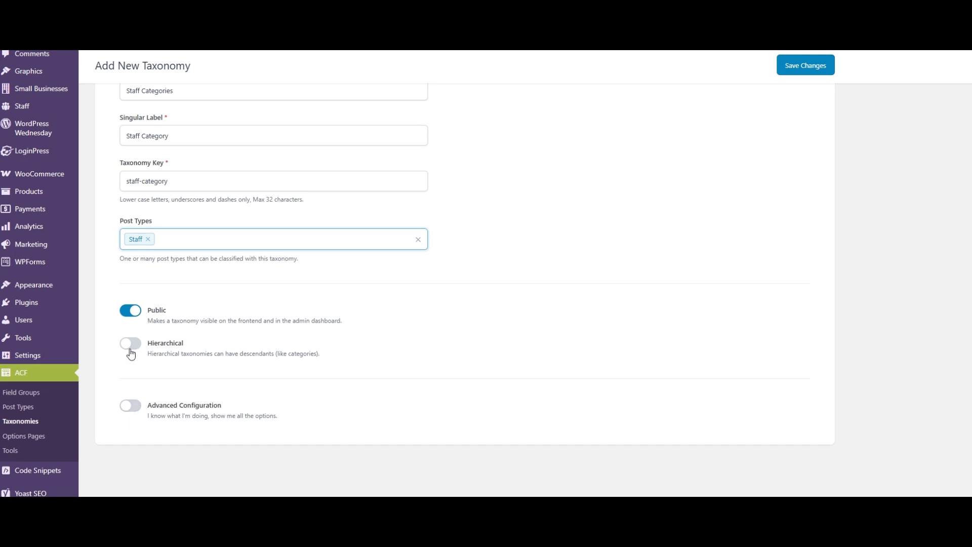
{"action": "left_click", "coordinate": [131, 408]}
{"action": "scroll", "coordinate": [226, 392], "scroll_direction": "down", "scroll_amount": 3}
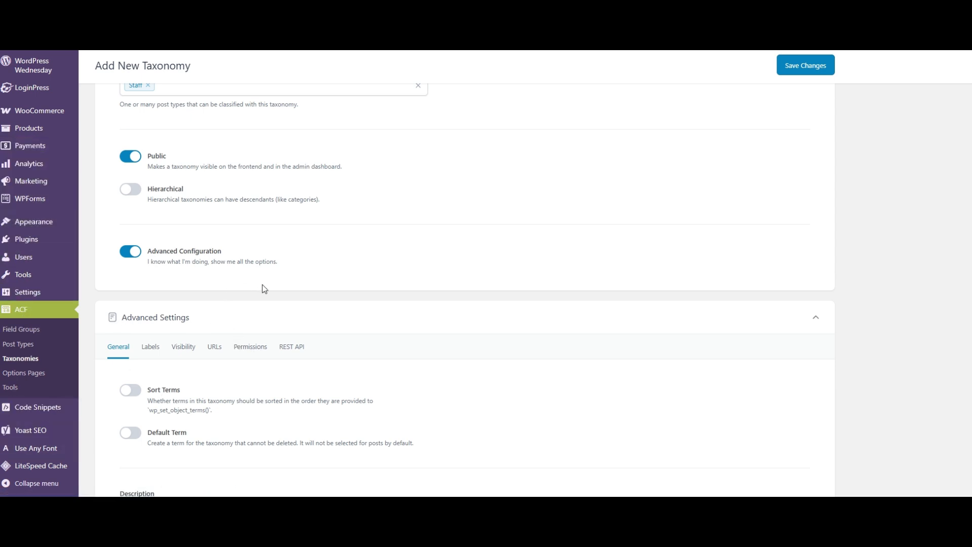
{"action": "scroll", "coordinate": [273, 282], "scroll_direction": "down", "scroll_amount": 3}
{"action": "scroll", "coordinate": [293, 278], "scroll_direction": "down", "scroll_amount": 1}
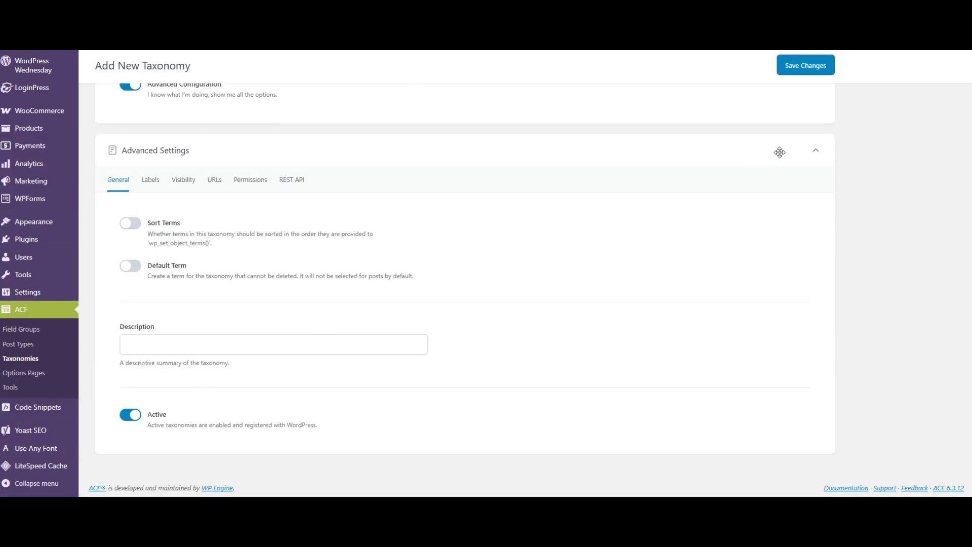
{"action": "left_click", "coordinate": [792, 69]}
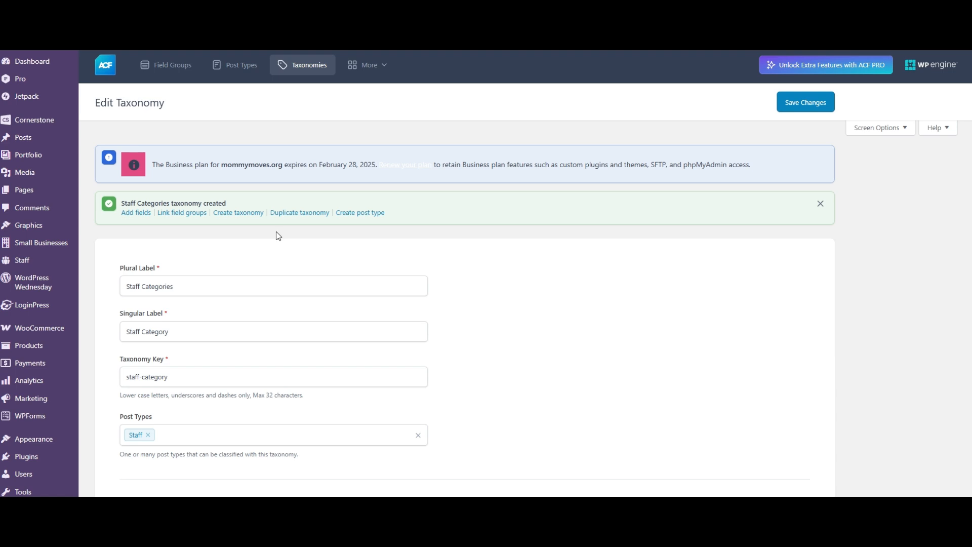
- Start a new Staff entry and locate its Staff Field Group section below the SEO settings
{"action": "scroll", "coordinate": [277, 236], "scroll_direction": "down", "scroll_amount": 1}
{"action": "mouse_move", "coordinate": [29, 217]}
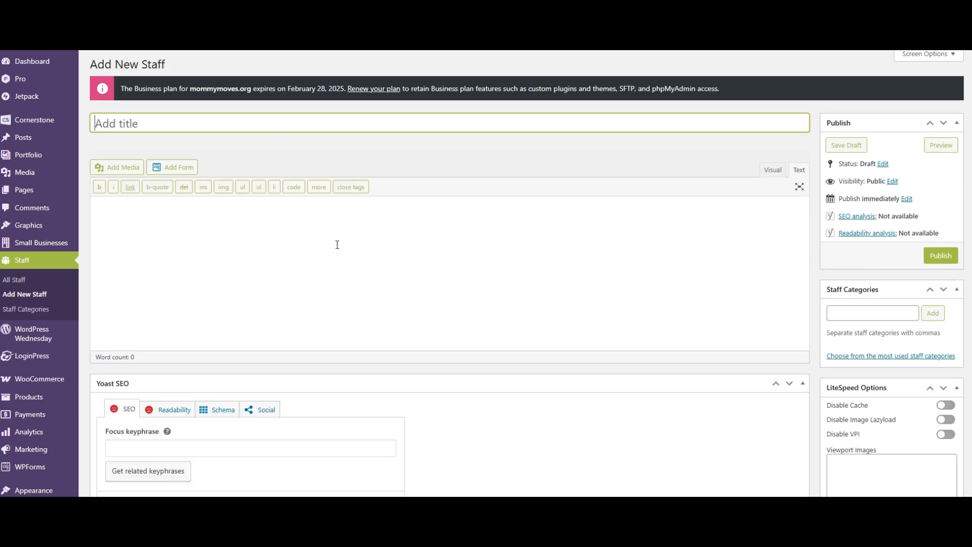
{"action": "scroll", "coordinate": [319, 253], "scroll_direction": "down", "scroll_amount": 10}
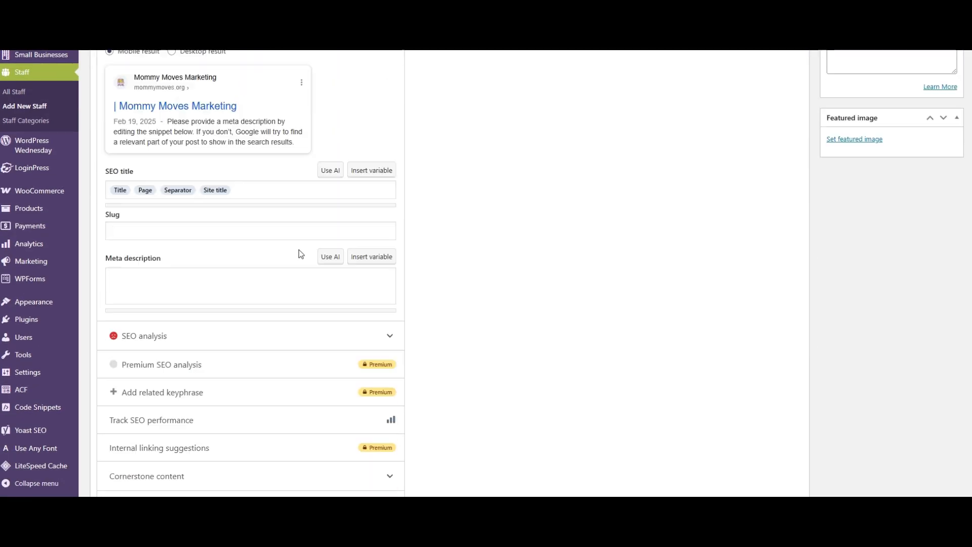
{"action": "scroll", "coordinate": [303, 298], "scroll_direction": "up", "scroll_amount": 6}
{"action": "scroll", "coordinate": [290, 317], "scroll_direction": "down", "scroll_amount": 9}
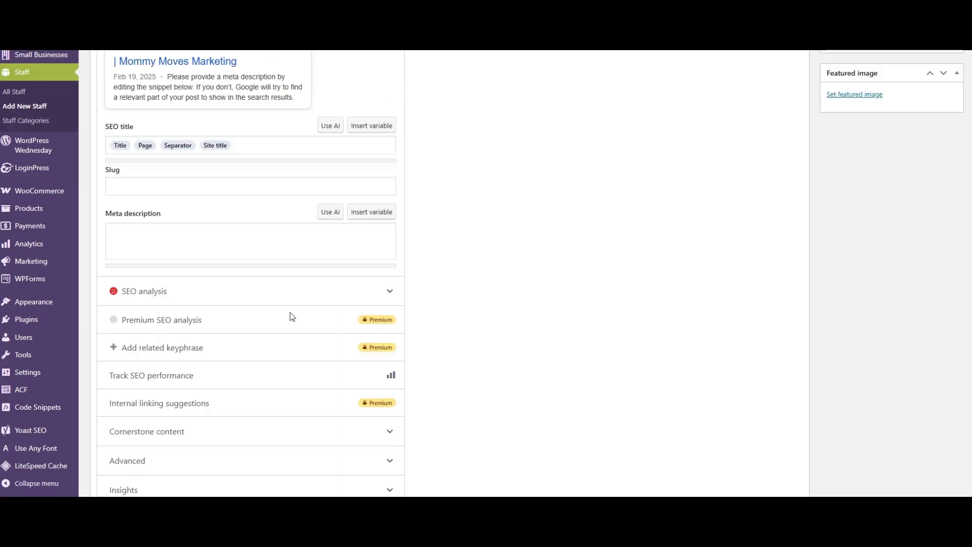
{"action": "scroll", "coordinate": [289, 321], "scroll_direction": "down", "scroll_amount": 2}
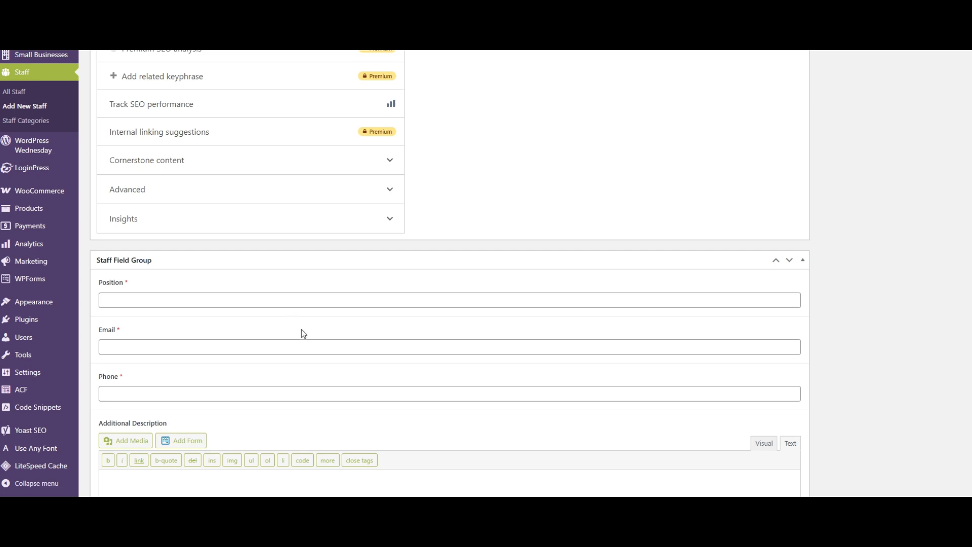
{"action": "scroll", "coordinate": [272, 326], "scroll_direction": "up", "scroll_amount": 8}
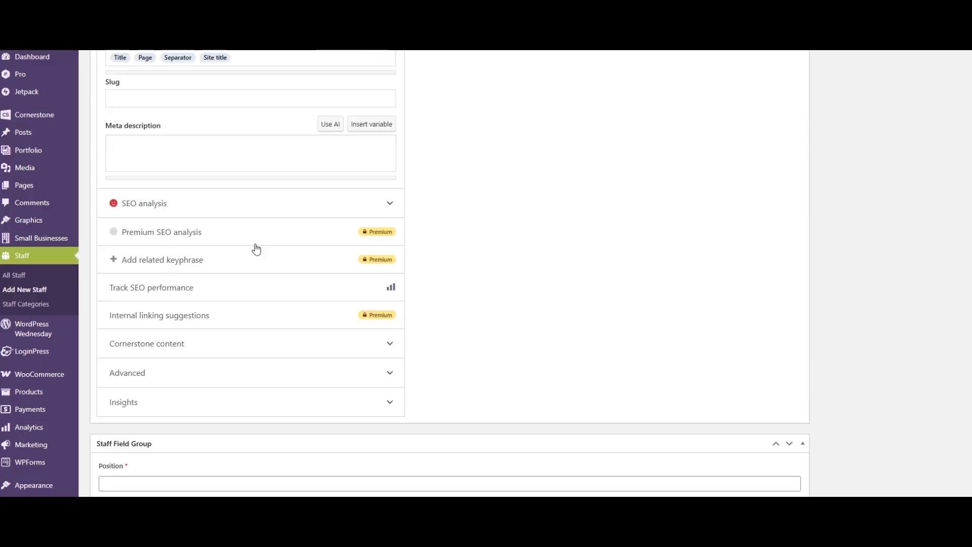
{"action": "scroll", "coordinate": [267, 280], "scroll_direction": "down", "scroll_amount": 10}
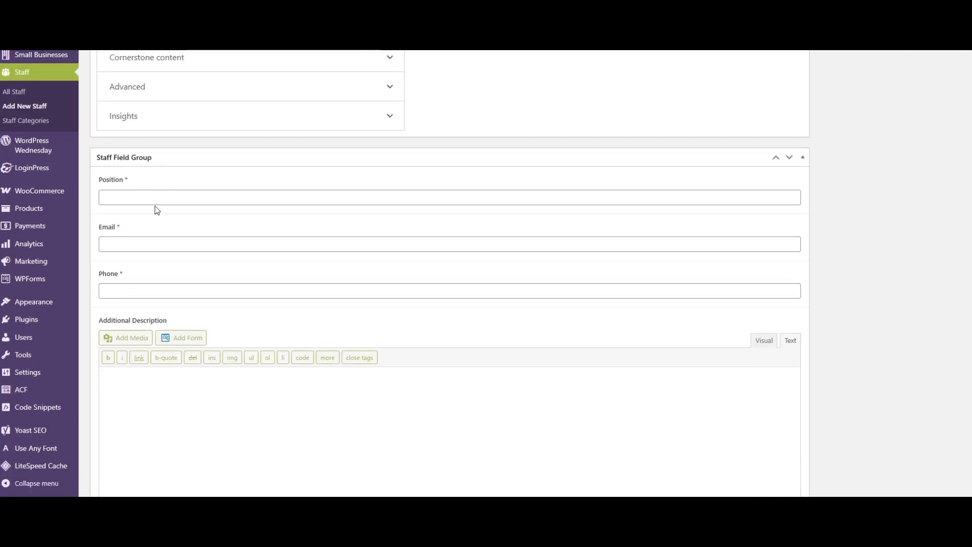
- Examine the Email, Phone and Additional Description fields of the Staff entry, including the description editor's Visual and Text modes
{"action": "left_click", "coordinate": [134, 243]}
{"action": "left_click", "coordinate": [130, 297]}
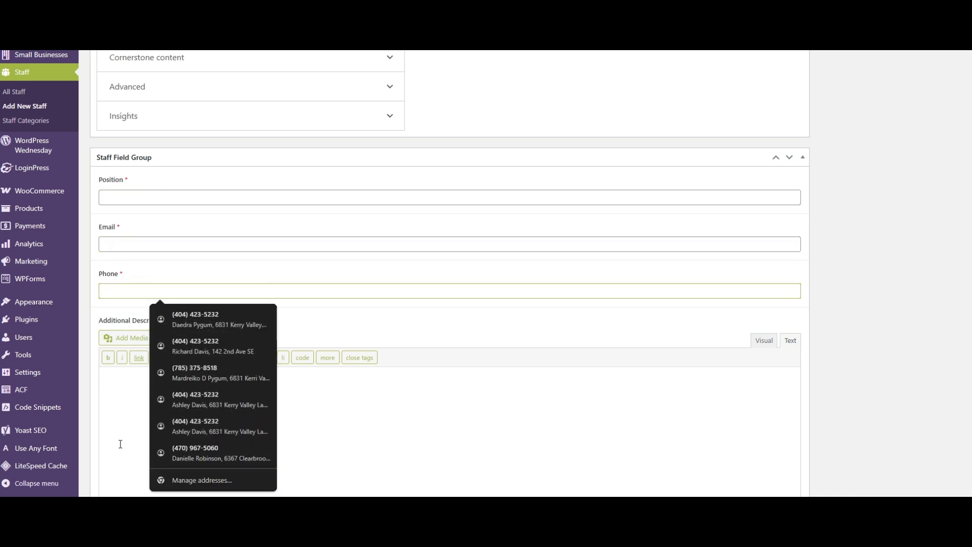
{"action": "left_click", "coordinate": [126, 412]}
{"action": "scroll", "coordinate": [424, 297], "scroll_direction": "down", "scroll_amount": 1}
{"action": "scroll", "coordinate": [423, 297], "scroll_direction": "down", "scroll_amount": 2}
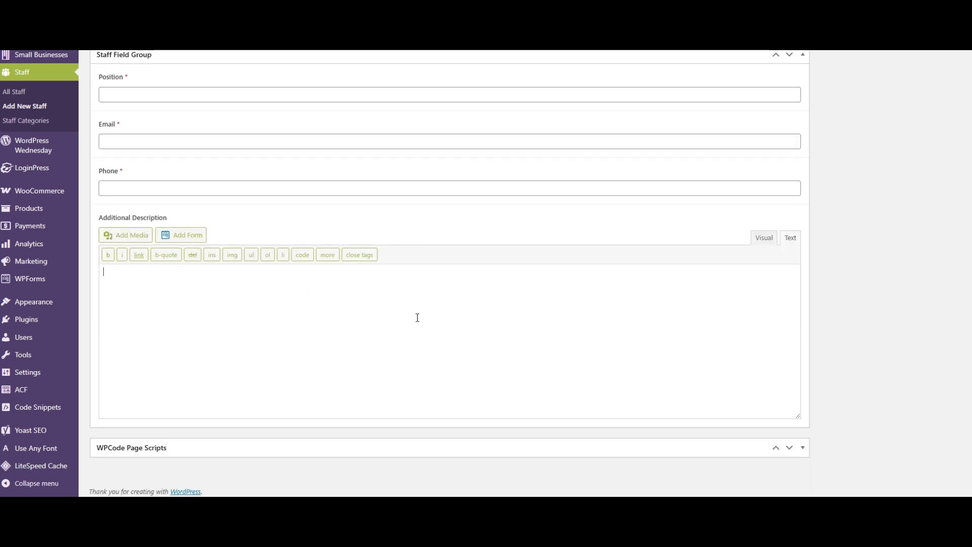
{"action": "left_click", "coordinate": [772, 240]}
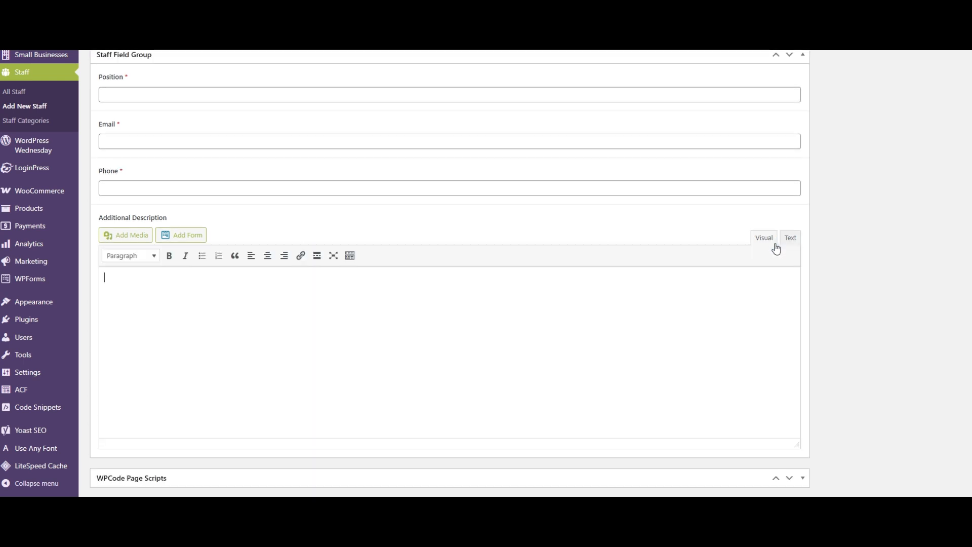
{"action": "left_click", "coordinate": [789, 240]}
{"action": "scroll", "coordinate": [145, 230], "scroll_direction": "up", "scroll_amount": 2}
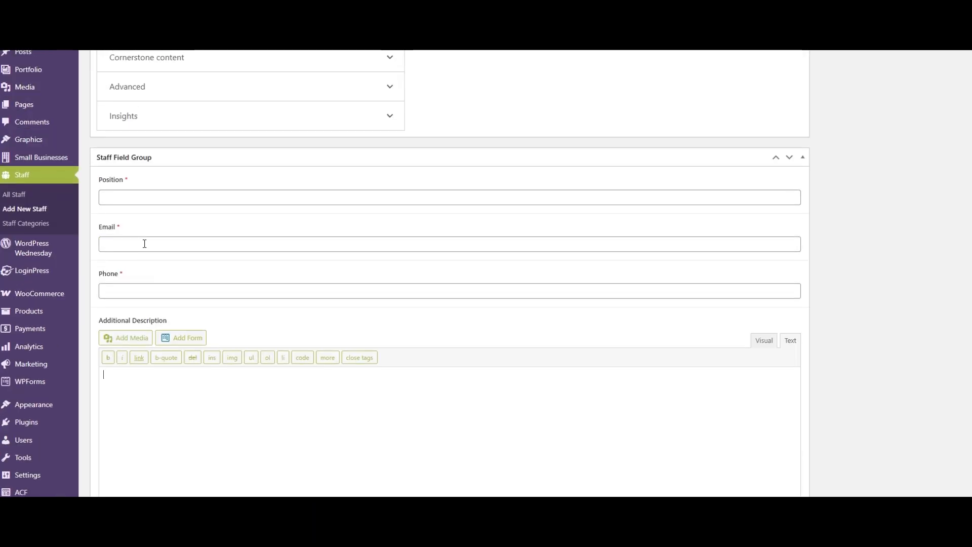
{"action": "scroll", "coordinate": [162, 245], "scroll_direction": "down", "scroll_amount": 1}
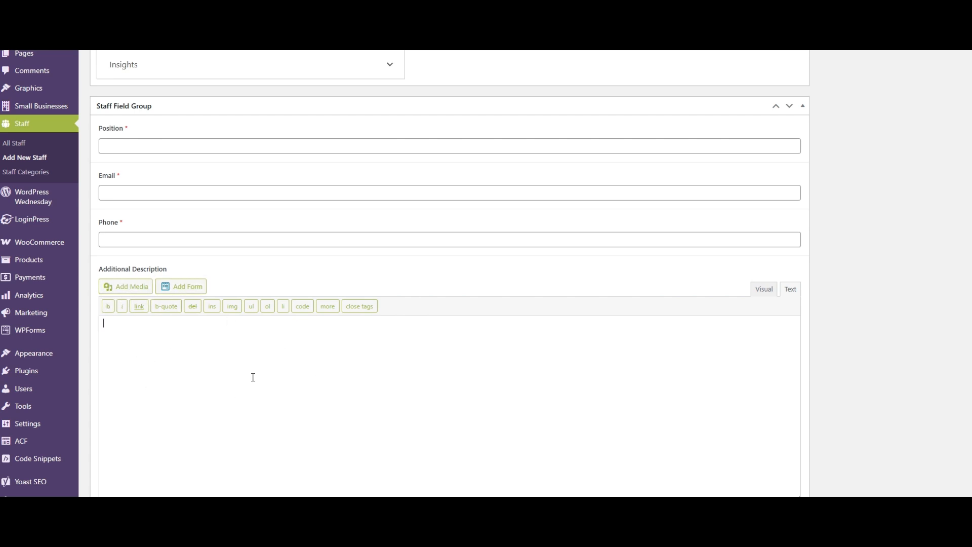
{"action": "left_click", "coordinate": [404, 371]}
{"action": "scroll", "coordinate": [448, 328], "scroll_direction": "up", "scroll_amount": 12}
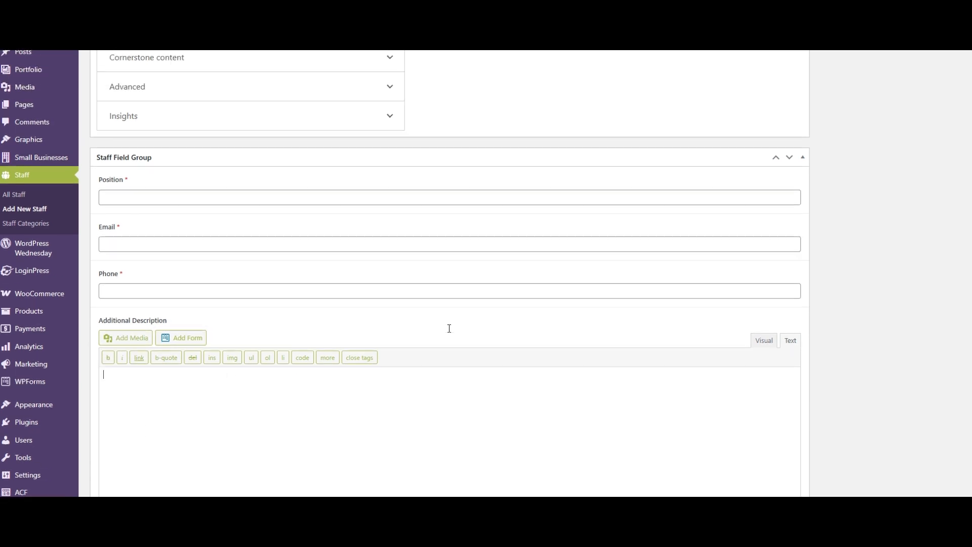
- Enter the staff member's full name as the title of the new Staff entry
{"action": "scroll", "coordinate": [448, 328], "scroll_direction": "up", "scroll_amount": 5}
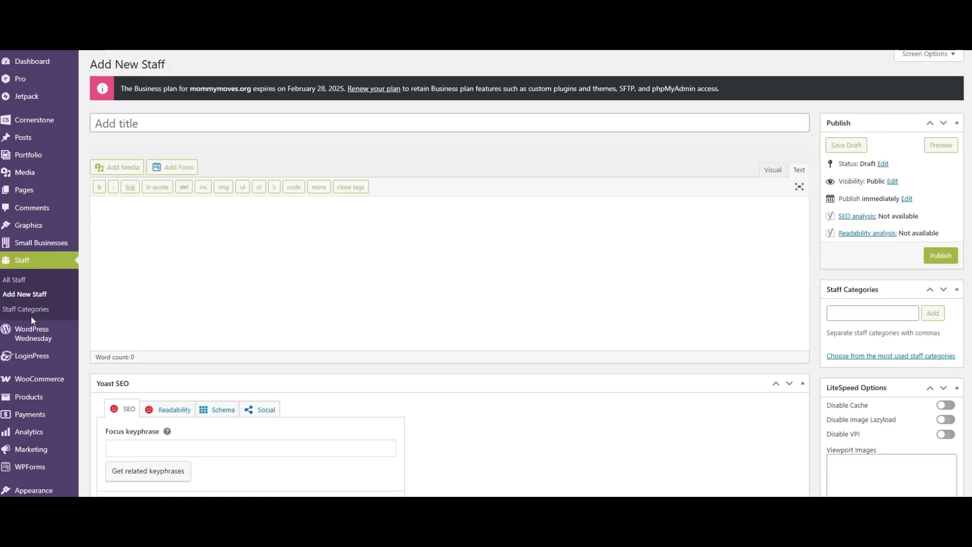
{"action": "left_click", "coordinate": [140, 122]}
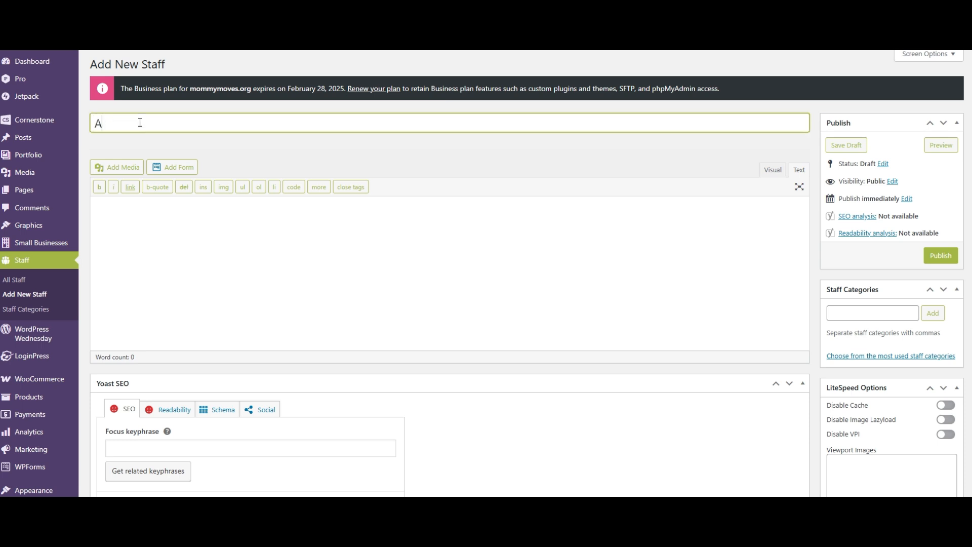
{"action": "left_click", "coordinate": [161, 225]}
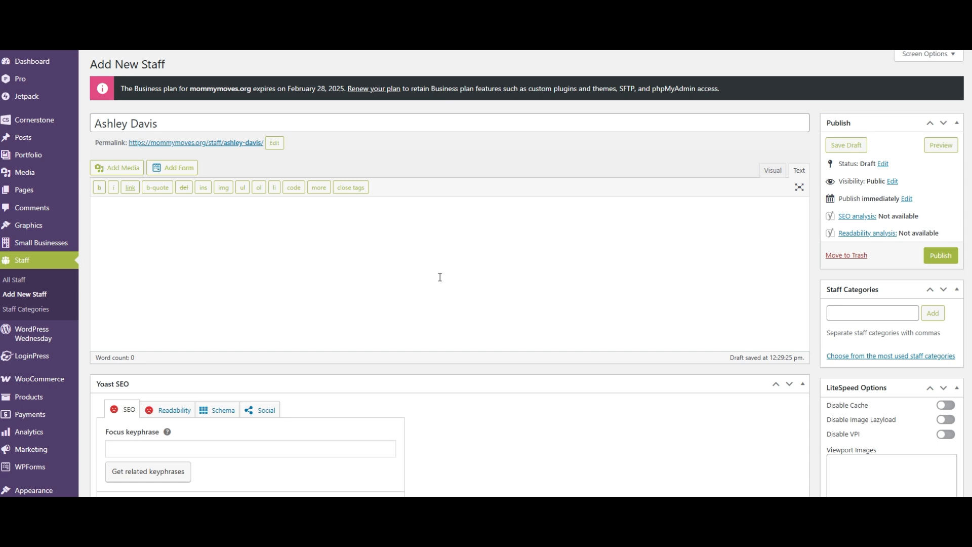
- Fill in the Staff Field Group with the position Web Developer and the staff member's email address and phone number
{"action": "scroll", "coordinate": [445, 189], "scroll_direction": "down", "scroll_amount": 15}
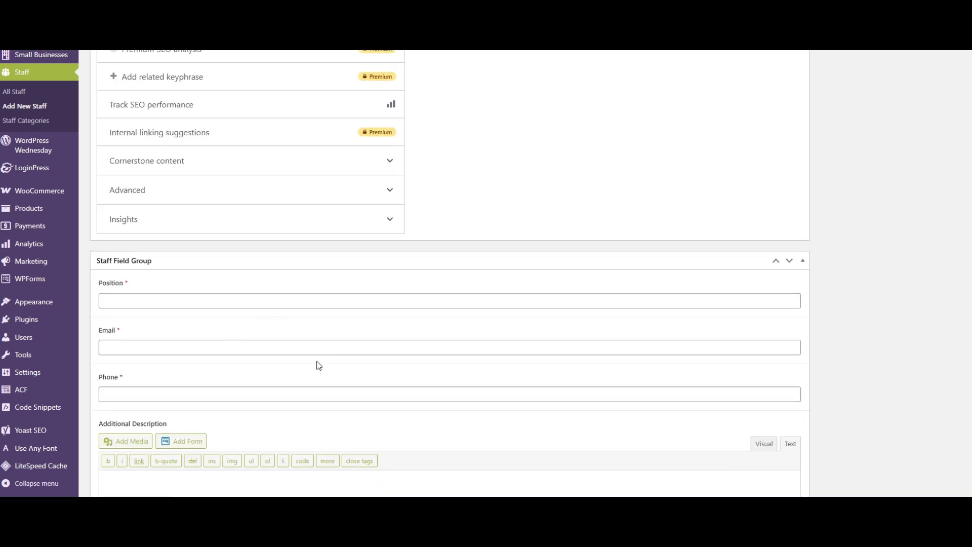
{"action": "left_click", "coordinate": [269, 303]}
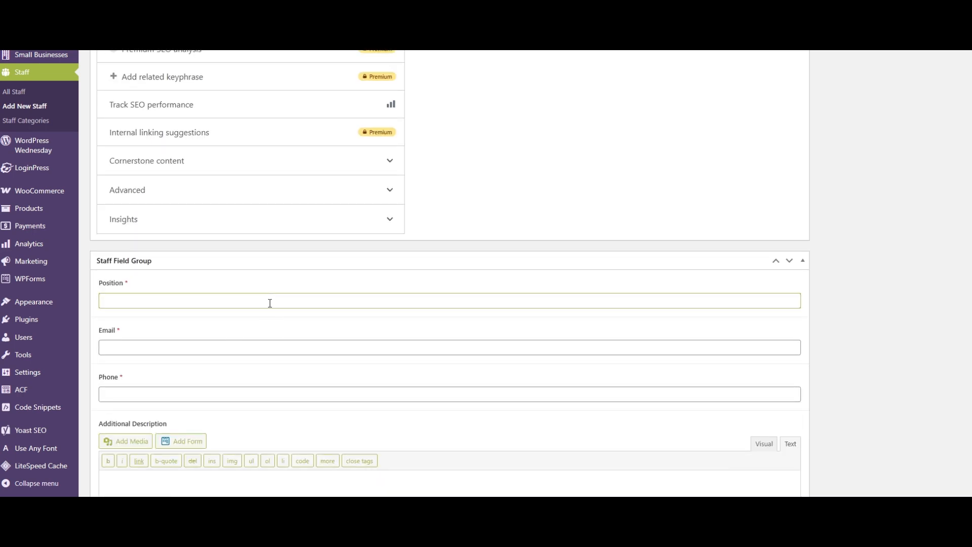
{"action": "type", "text": "Web Developer"}
{"action": "left_click", "coordinate": [227, 348]}
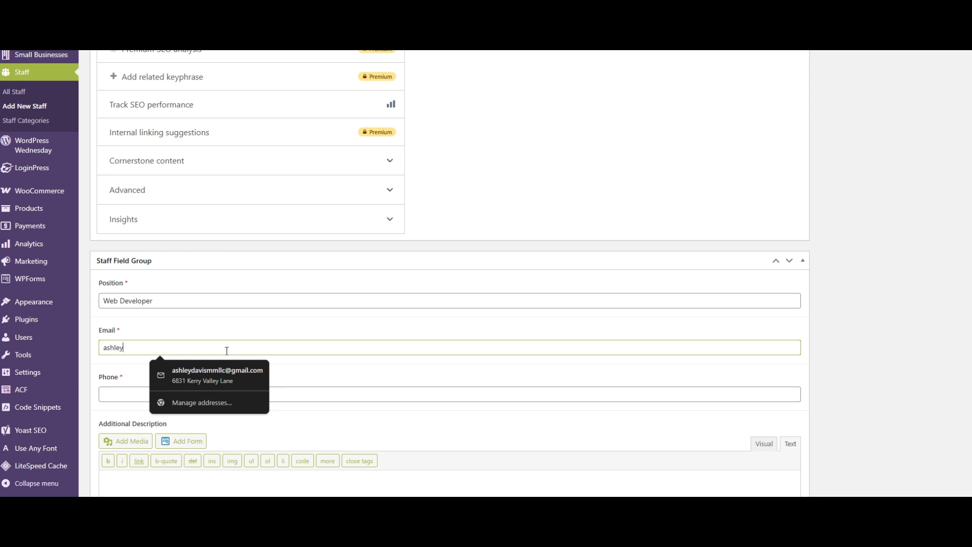
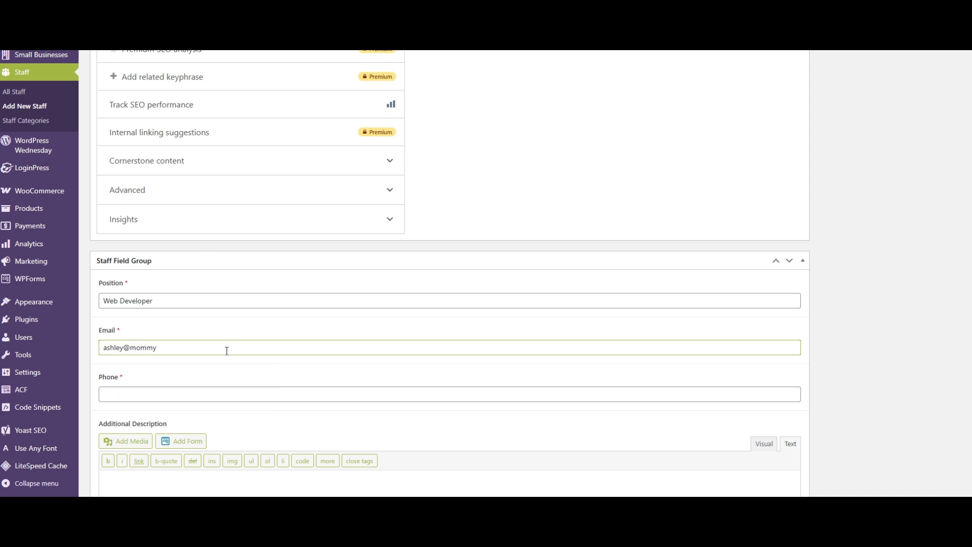
{"action": "left_click", "coordinate": [207, 394]}
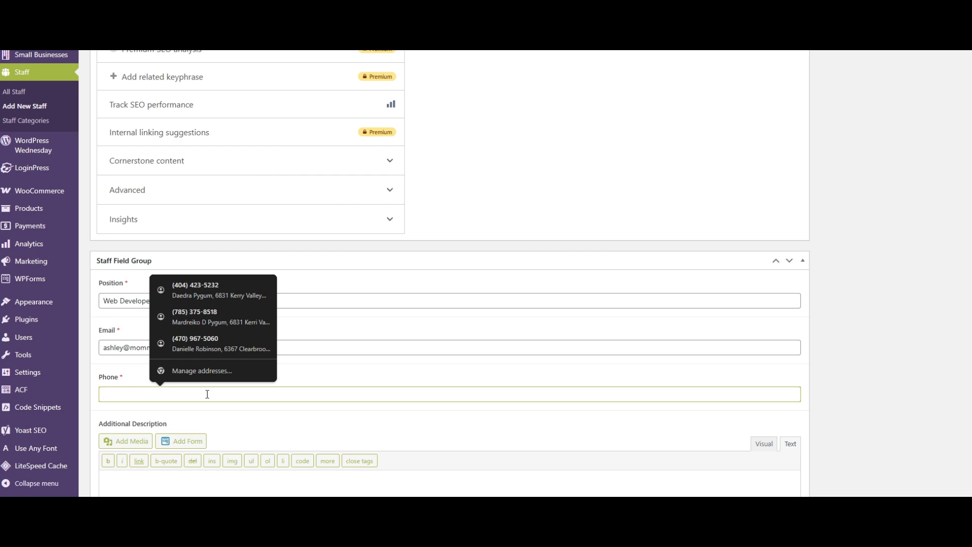
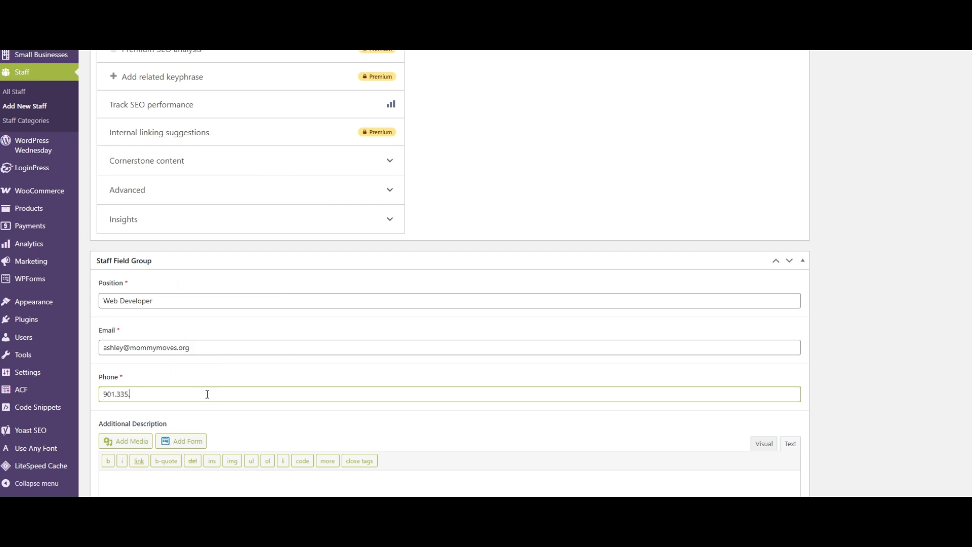
- Enter Lorem Ipsum placeholder text as the Additional Description of the staff entry
{"action": "scroll", "coordinate": [250, 378], "scroll_direction": "down", "scroll_amount": 3}
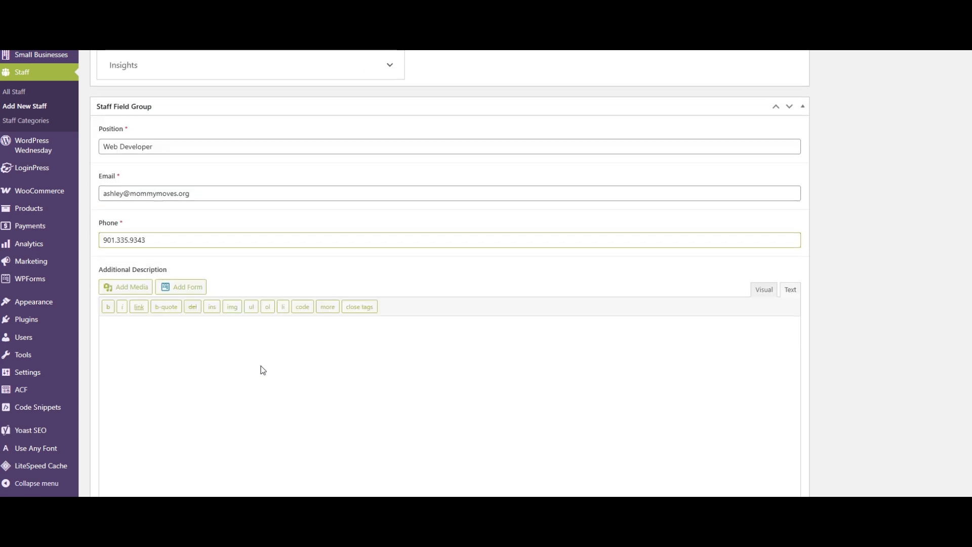
{"action": "left_click", "coordinate": [317, 360]}
{"action": "scroll", "coordinate": [317, 360], "scroll_direction": "down", "scroll_amount": 1}
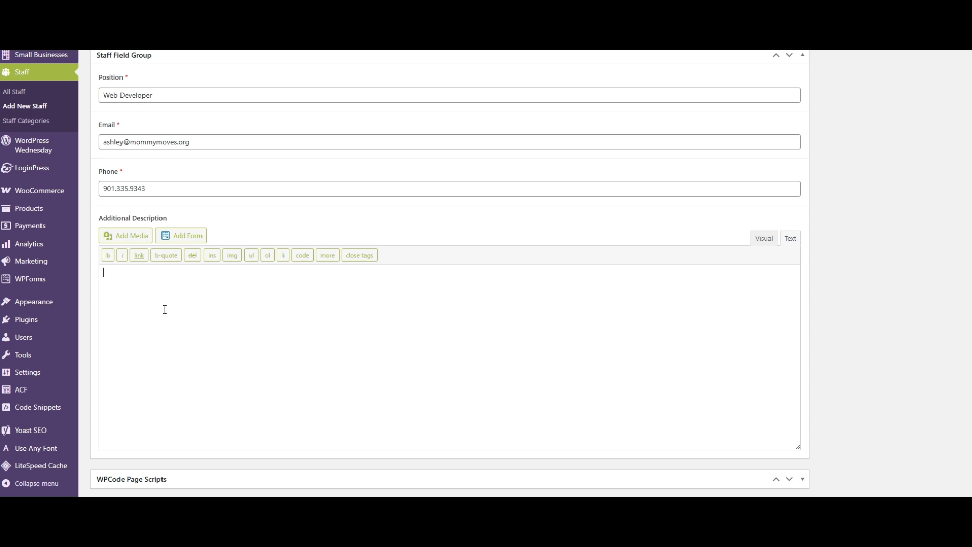
{"action": "type", "text": "Lorem Ipsum Temp Text"}
- Add the staff categories Human Resources, Marketing and Finance to the staff entry
{"action": "scroll", "coordinate": [883, 317], "scroll_direction": "up", "scroll_amount": 12}
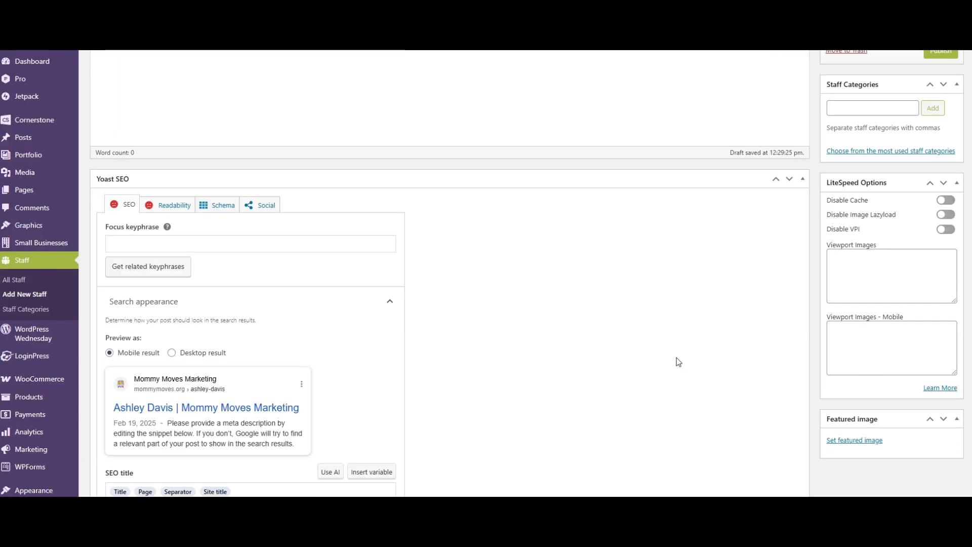
{"action": "scroll", "coordinate": [645, 358], "scroll_direction": "down", "scroll_amount": 10}
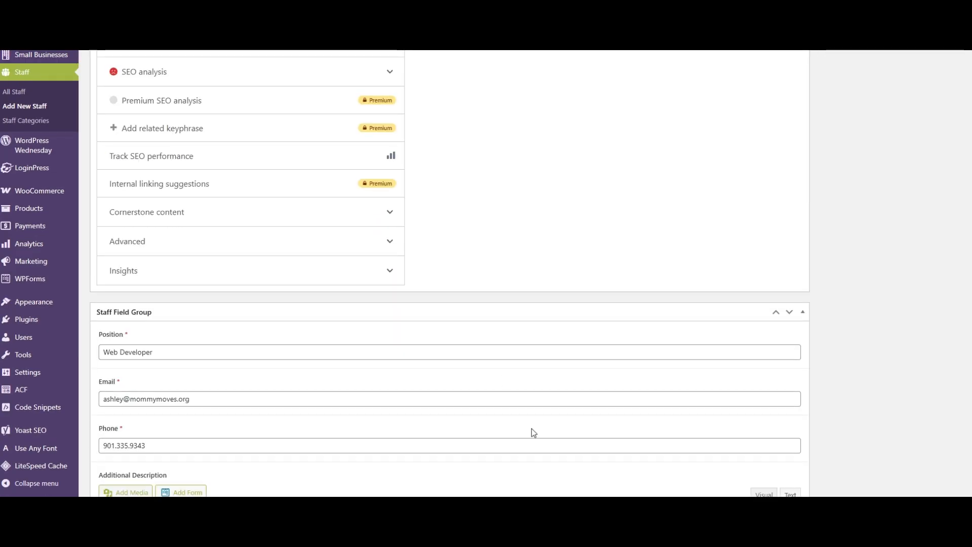
{"action": "scroll", "coordinate": [805, 342], "scroll_direction": "up", "scroll_amount": 15}
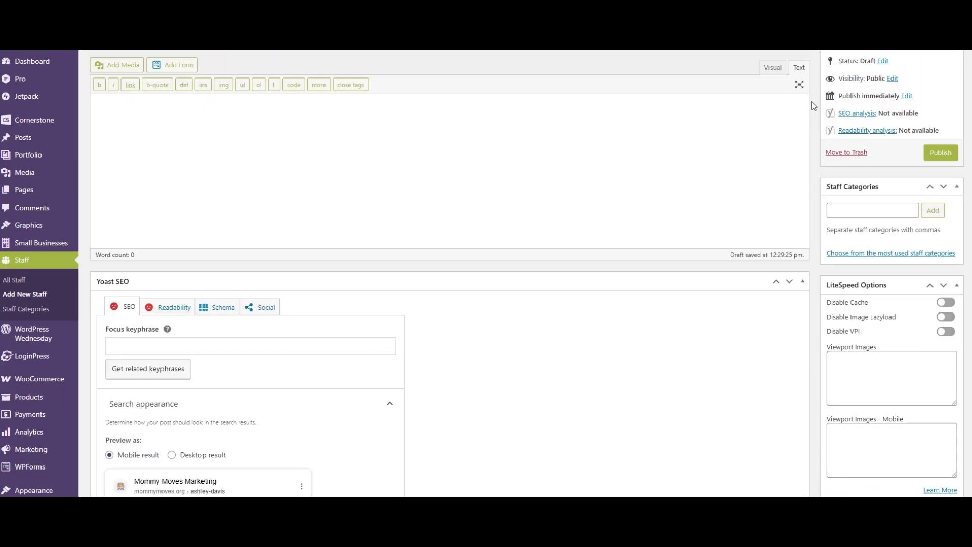
{"action": "scroll", "coordinate": [813, 105], "scroll_direction": "up", "scroll_amount": 2}
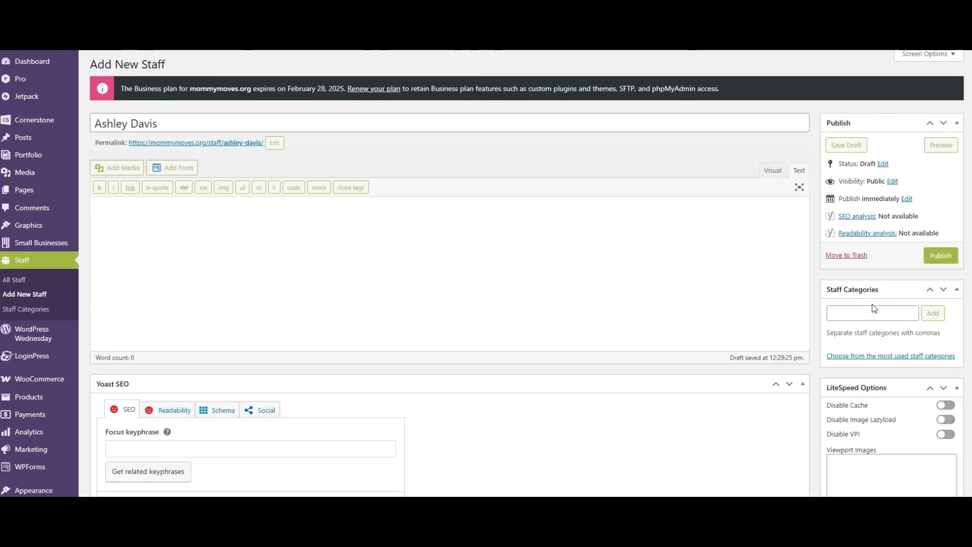
{"action": "scroll", "coordinate": [850, 304], "scroll_direction": "down", "scroll_amount": 1}
{"action": "left_click", "coordinate": [847, 261]}
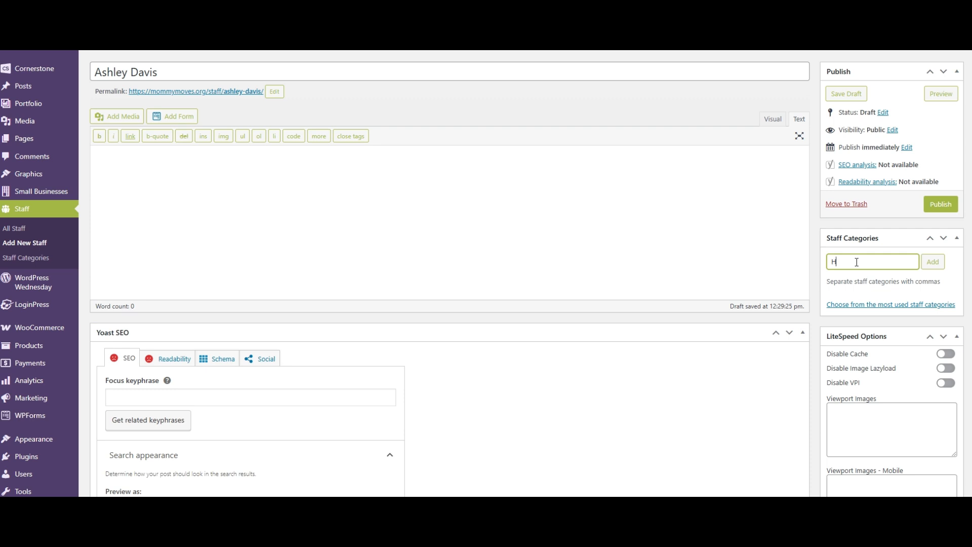
{"action": "key", "text": "BackSpace"}
{"action": "type", "text": "uman Resources"}
{"action": "left_click", "coordinate": [930, 261]}
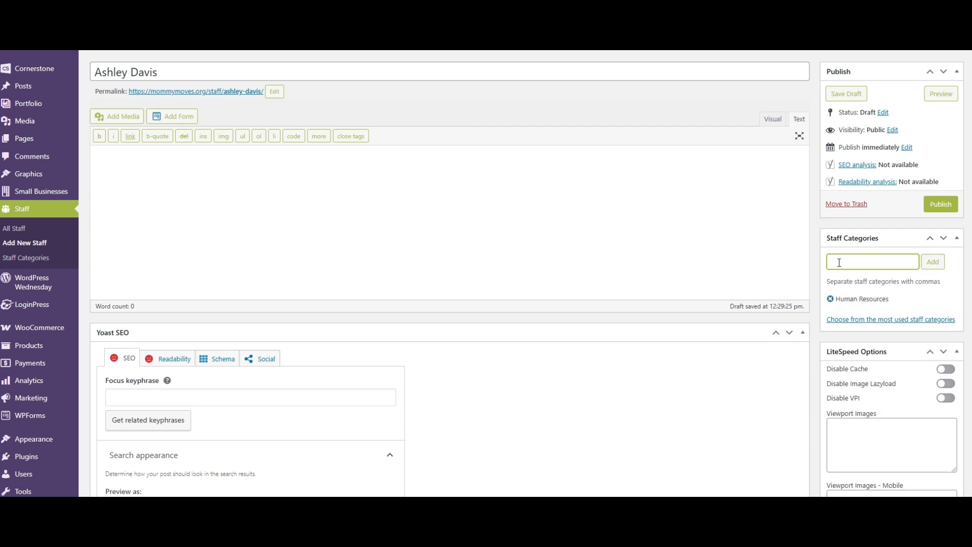
{"action": "type", "text": "Marketing"}
{"action": "left_click", "coordinate": [933, 262]}
{"action": "type", "text": "Finance"}
{"action": "left_click", "coordinate": [935, 271]}
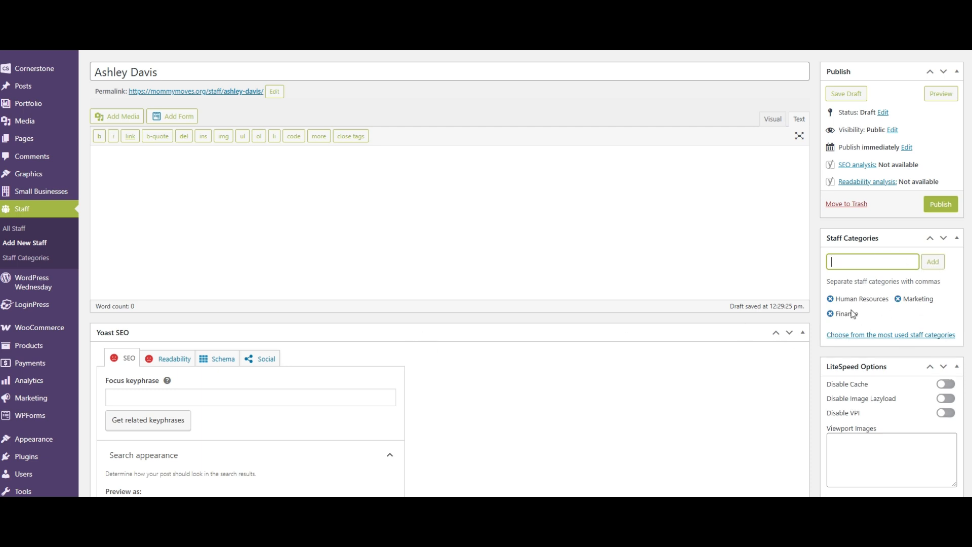
- Remove the Finance and Human Resources categories from the staff entry, keeping Marketing
{"action": "left_click", "coordinate": [164, 72]}
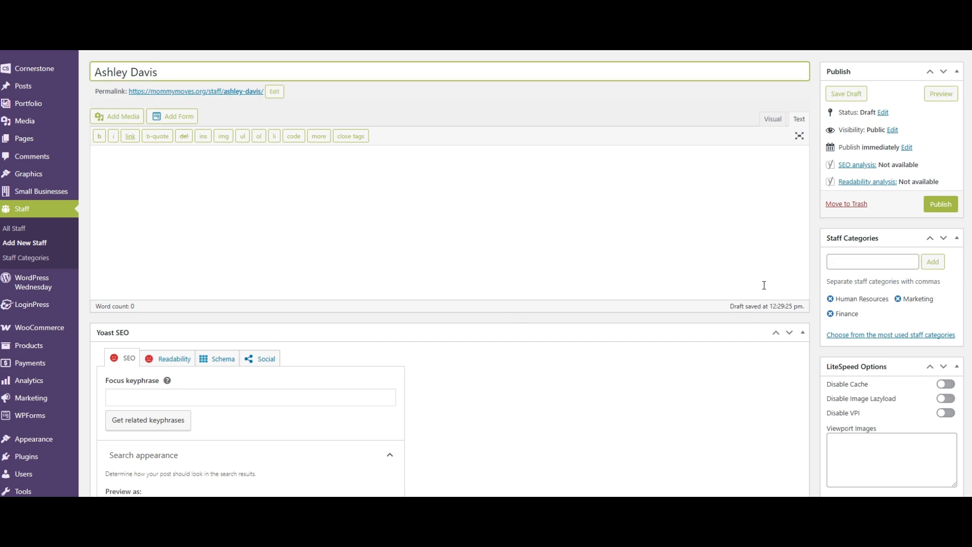
{"action": "left_click", "coordinate": [831, 314]}
{"action": "left_click", "coordinate": [830, 299]}
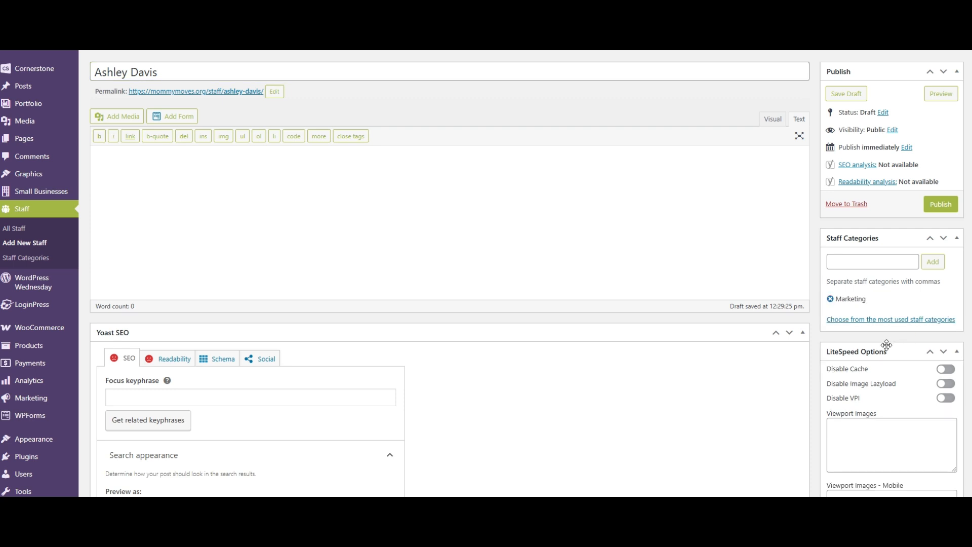
{"action": "left_click", "coordinate": [861, 262]}
- Set the Marketing-Front.png image from the media library as the staff entry's featured image
{"action": "scroll", "coordinate": [880, 343], "scroll_direction": "down", "scroll_amount": 5}
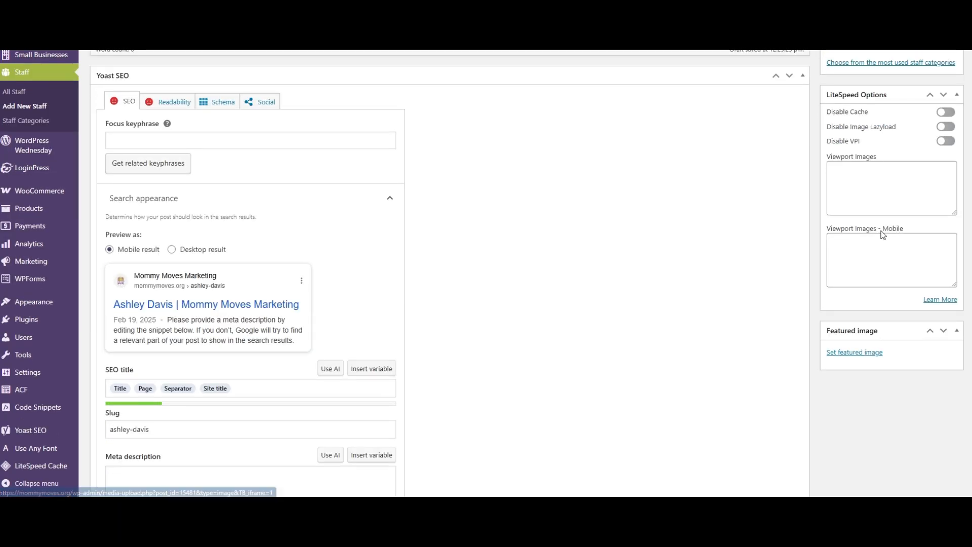
{"action": "scroll", "coordinate": [876, 351], "scroll_direction": "down", "scroll_amount": 1}
{"action": "left_click", "coordinate": [869, 303]}
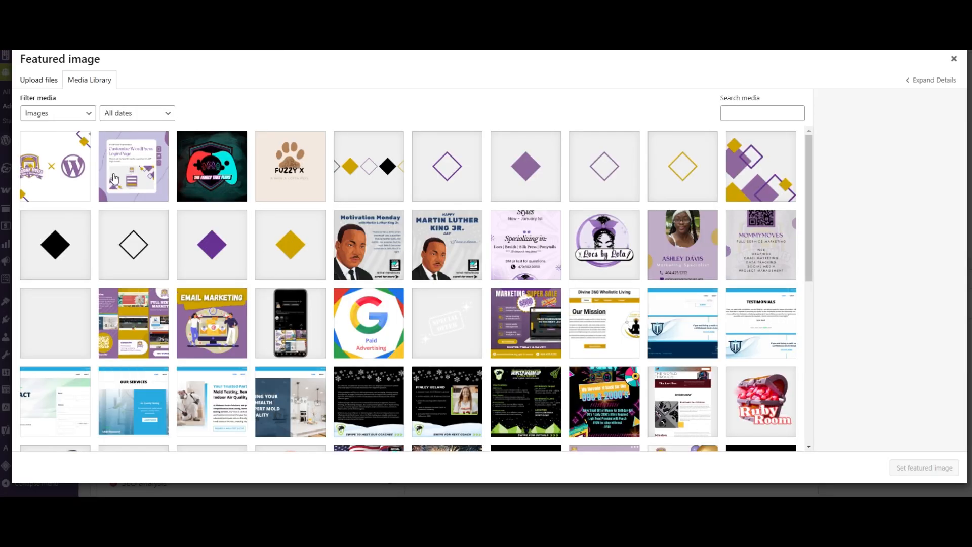
{"action": "left_click", "coordinate": [691, 251]}
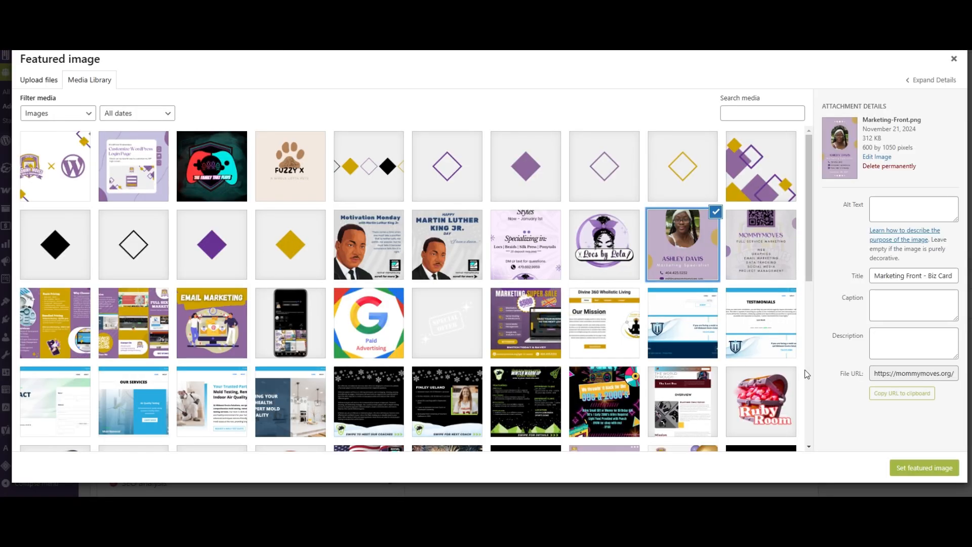
{"action": "left_click", "coordinate": [902, 468]}
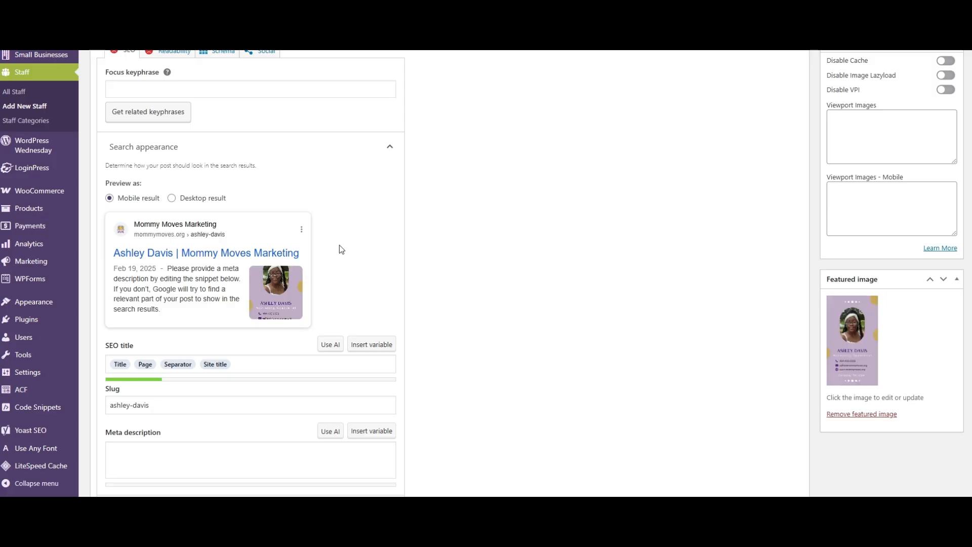
- Review the featured image and assigned category, and publish the staff entry
{"action": "scroll", "coordinate": [882, 349], "scroll_direction": "up", "scroll_amount": 2}
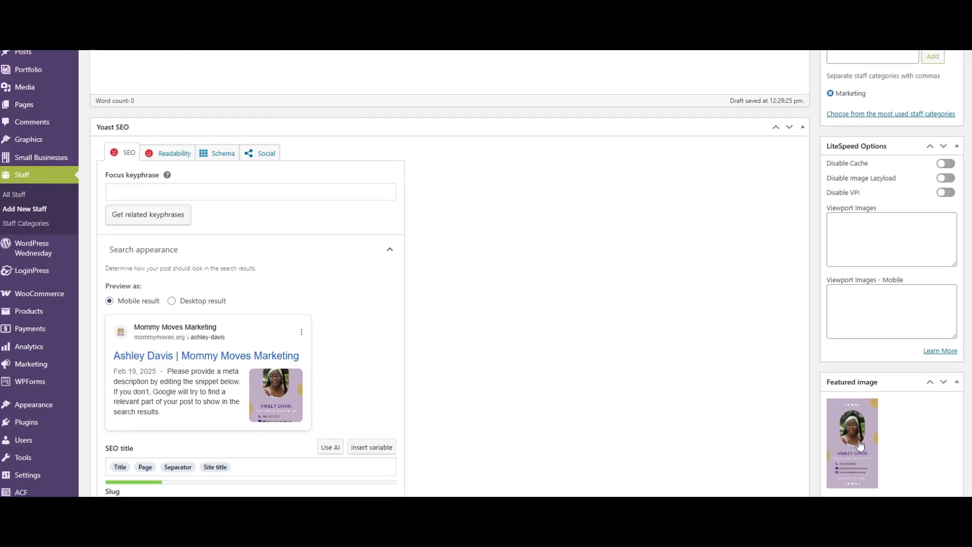
{"action": "scroll", "coordinate": [863, 413], "scroll_direction": "down", "scroll_amount": 1}
{"action": "scroll", "coordinate": [864, 412], "scroll_direction": "up", "scroll_amount": 6}
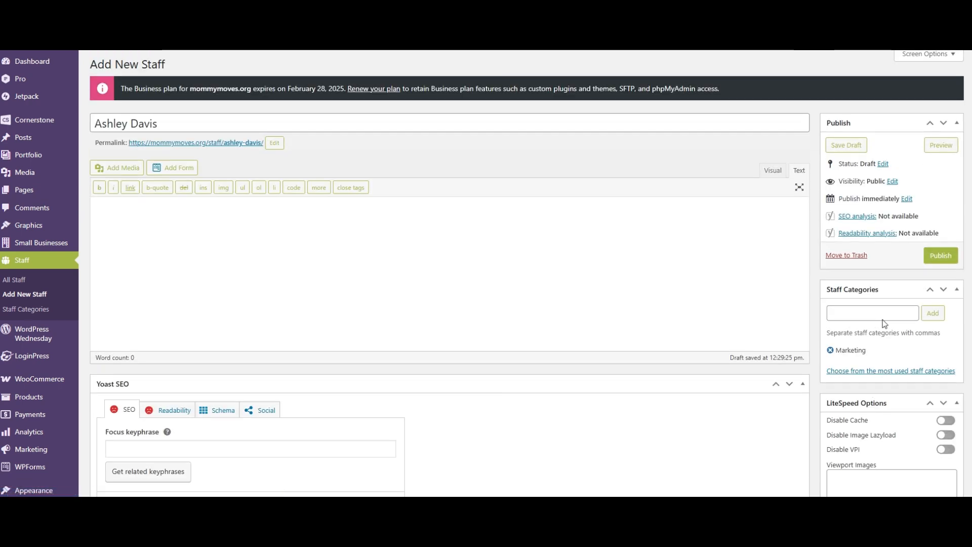
{"action": "left_click", "coordinate": [940, 256]}
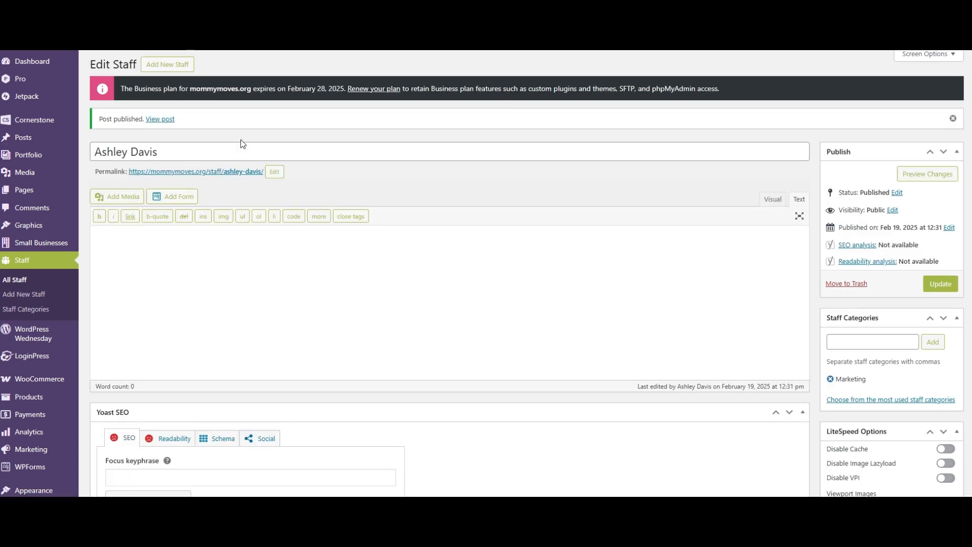
- Open the staff entry's permalink in a new tab and examine the published page from its featured image to the footer
{"action": "right_click", "coordinate": [209, 170]}
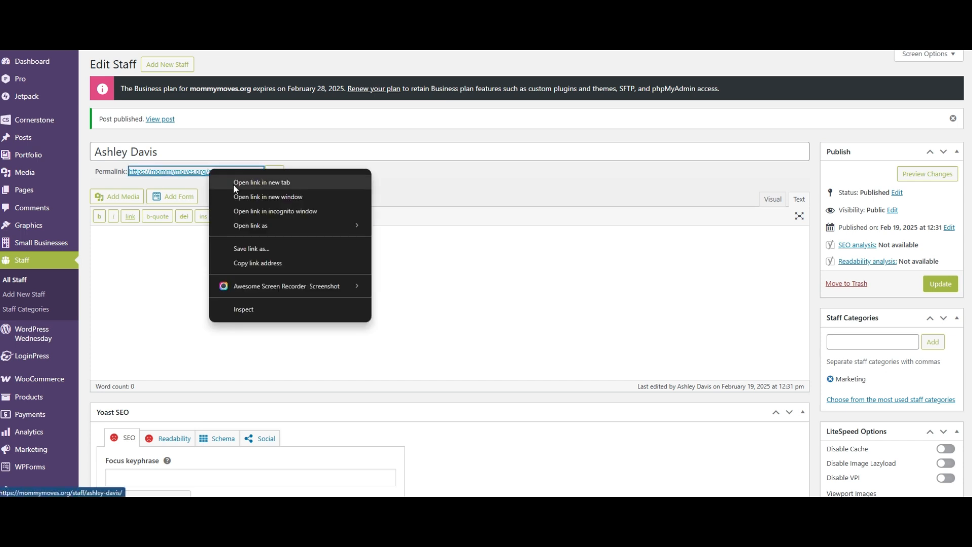
{"action": "left_click", "coordinate": [233, 184]}
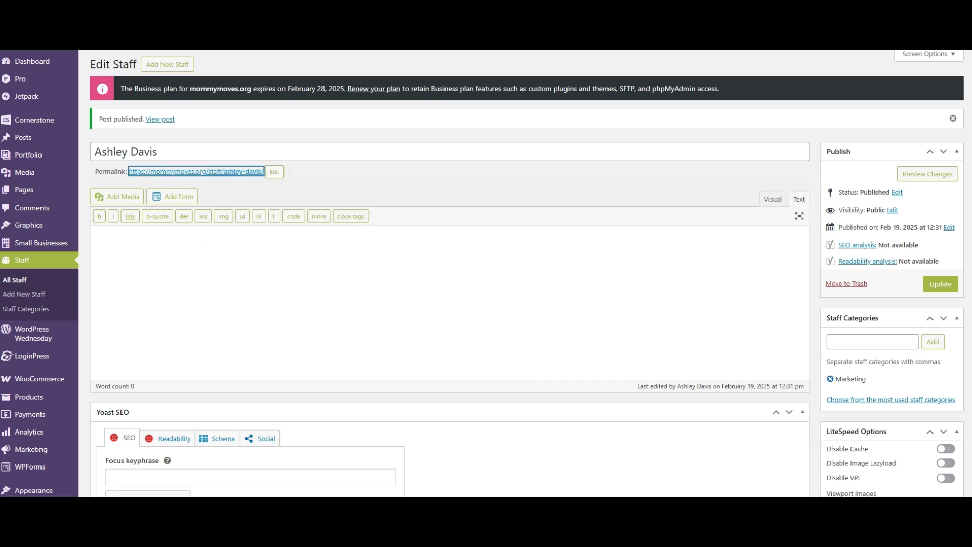
{"action": "left_click", "coordinate": [582, 30]}
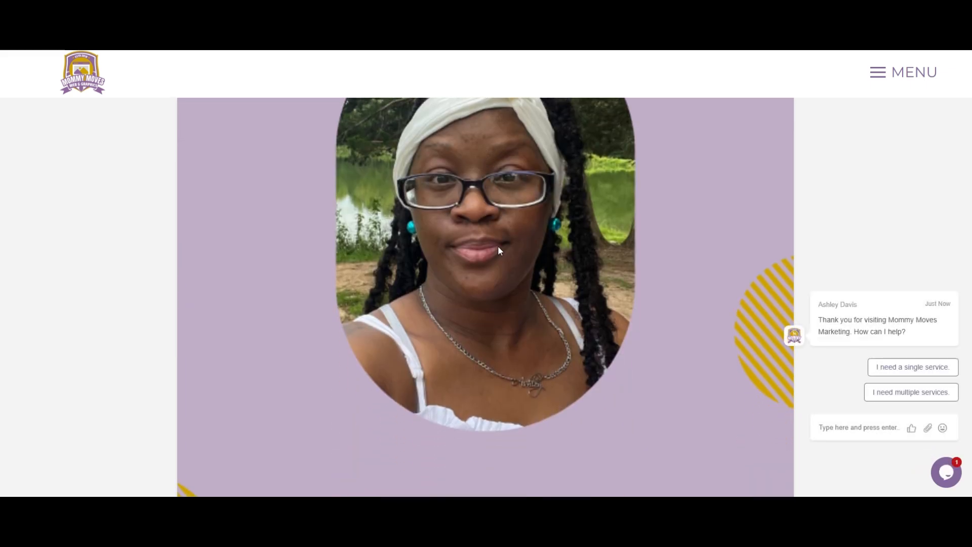
{"action": "scroll", "coordinate": [497, 245], "scroll_direction": "down", "scroll_amount": 2}
{"action": "scroll", "coordinate": [466, 205], "scroll_direction": "down", "scroll_amount": 9}
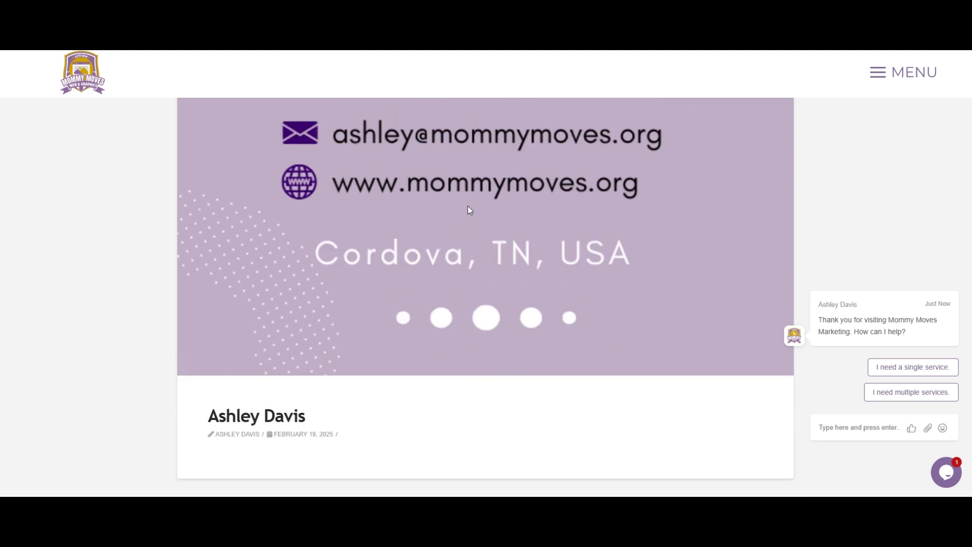
{"action": "scroll", "coordinate": [468, 208], "scroll_direction": "down", "scroll_amount": 3}
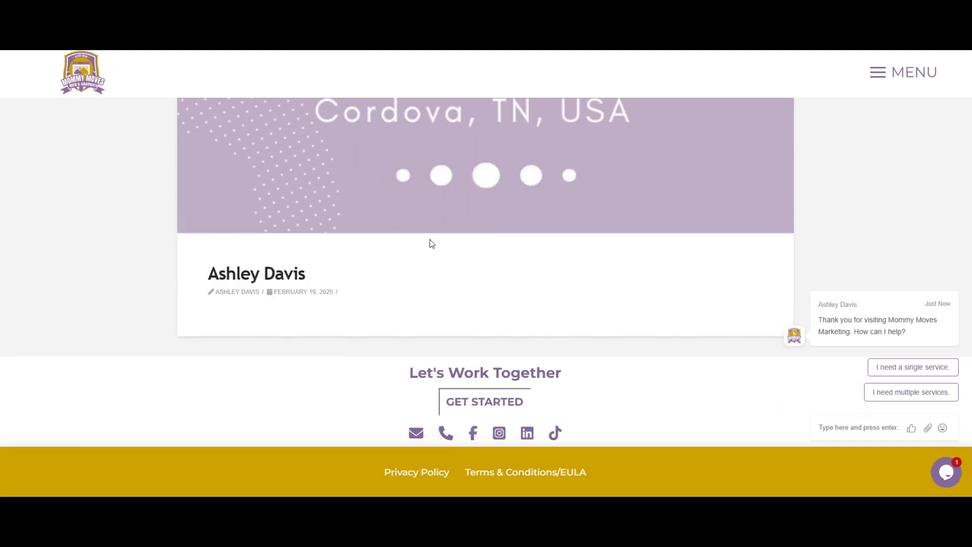
{"action": "scroll", "coordinate": [530, 273], "scroll_direction": "up", "scroll_amount": 15}
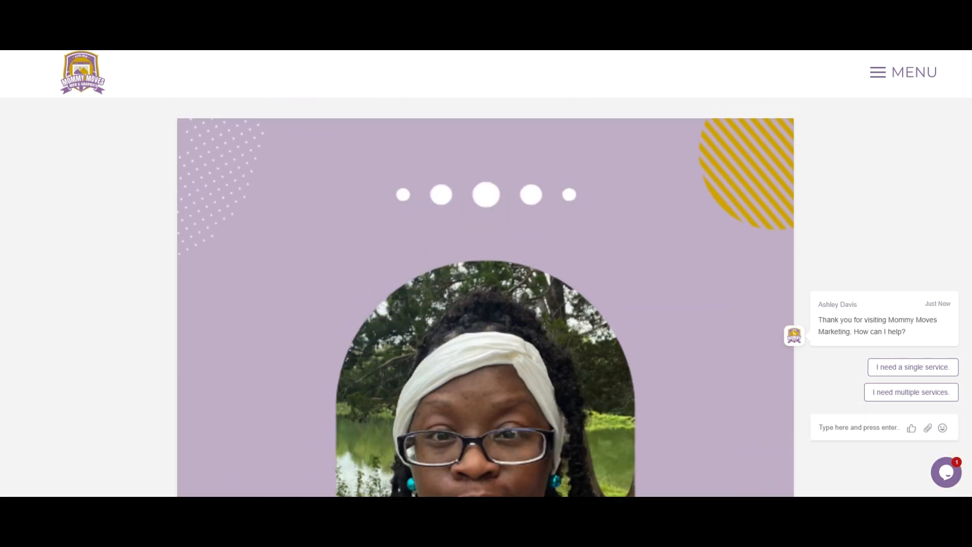
- Return to the WordPress admin and add Human Resources and Finance as new staff categories
{"action": "key", "text": "ctrl+shift+Tab"}
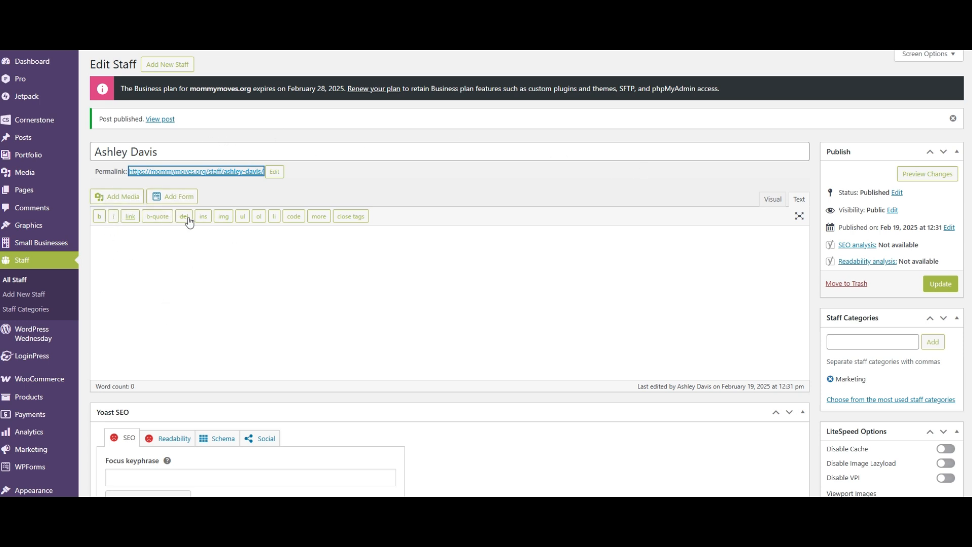
{"action": "left_click", "coordinate": [36, 311]}
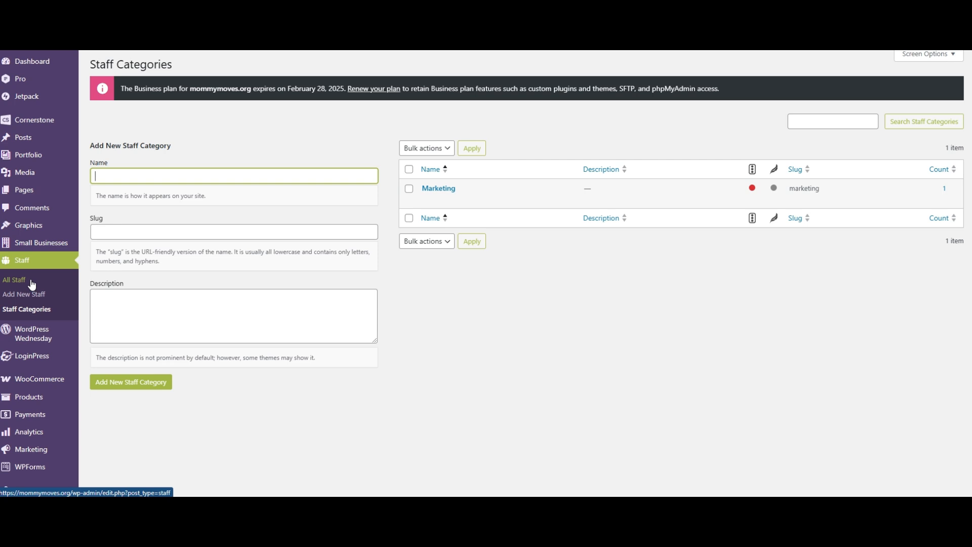
{"action": "left_click", "coordinate": [23, 261]}
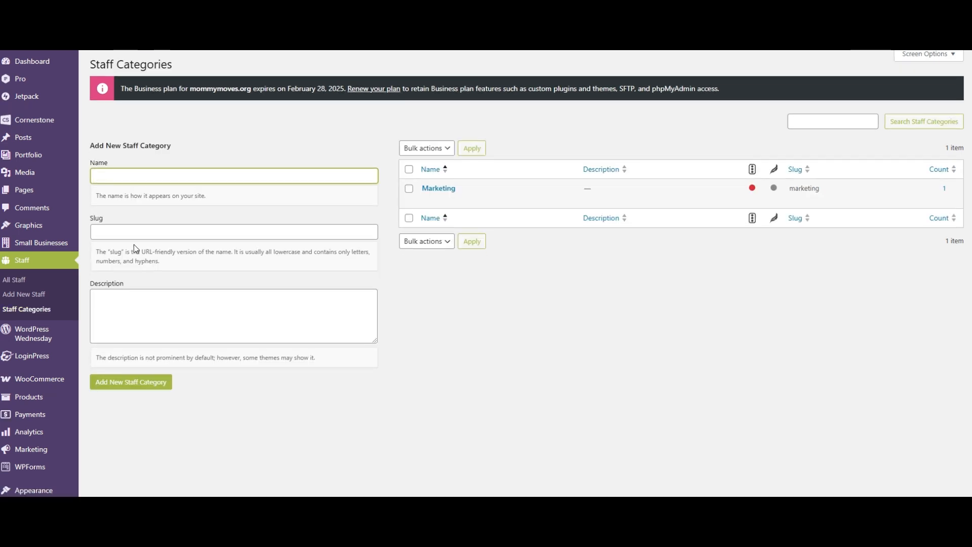
{"action": "scroll", "coordinate": [134, 172], "scroll_direction": "down", "scroll_amount": 1}
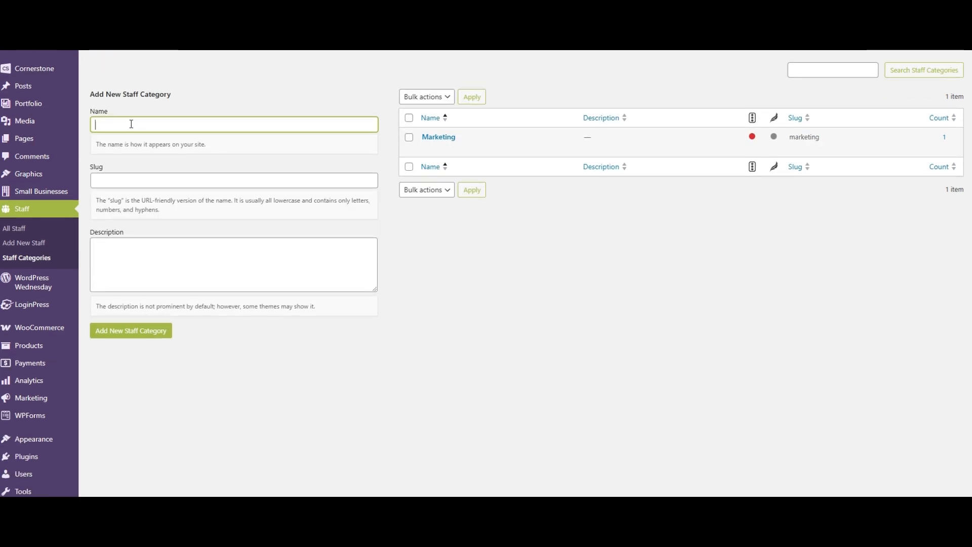
{"action": "type", "text": "Human Resources"}
{"action": "left_click", "coordinate": [120, 339]}
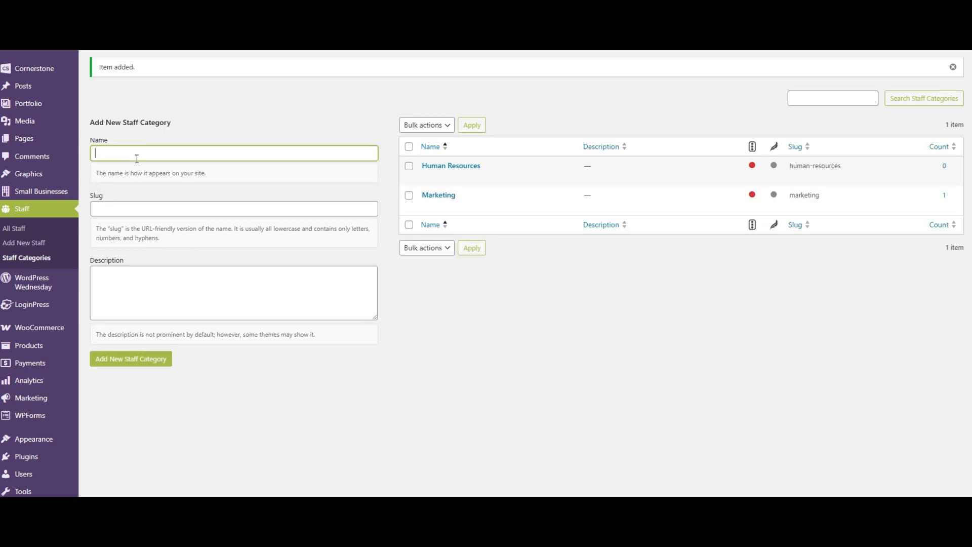
{"action": "type", "text": "Finance"}
{"action": "key", "text": "Return"}
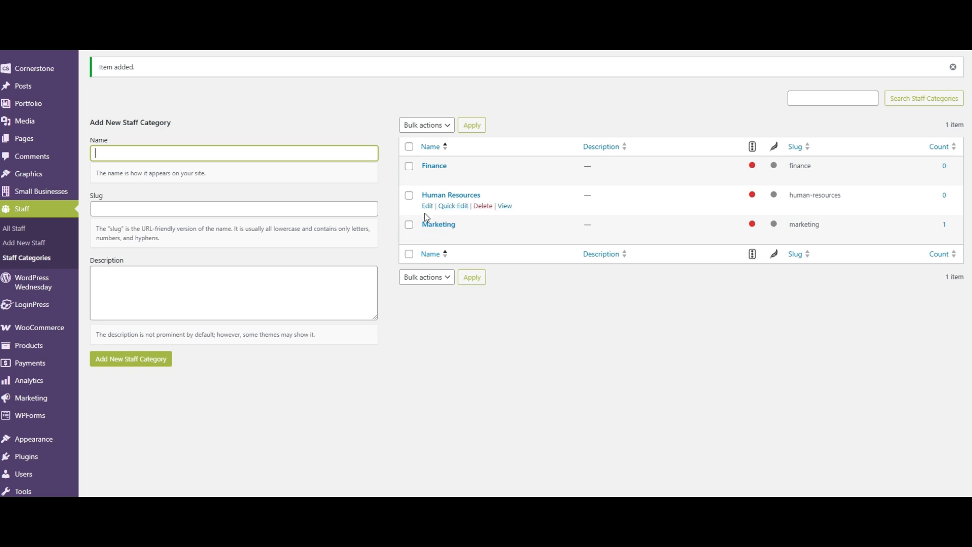
- Open the list of all Staff entries
{"action": "left_click", "coordinate": [27, 231]}
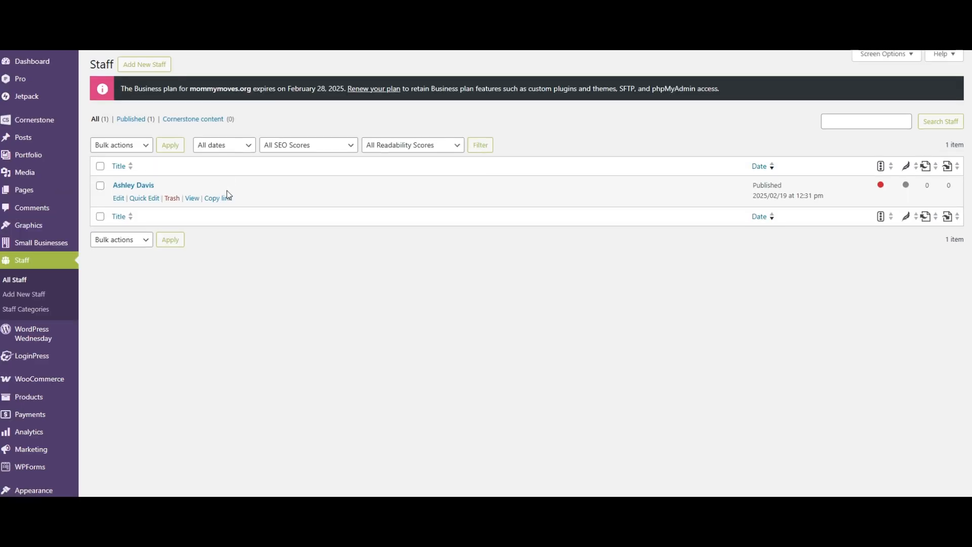